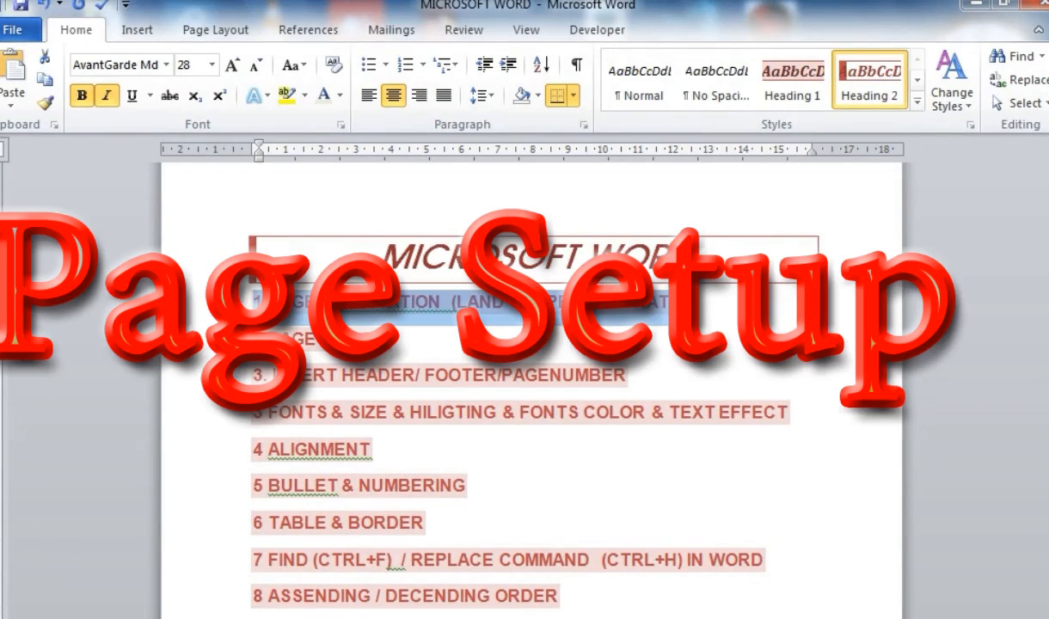
# - Bring the Gujarati certified-copies document to the front from the taskbar
pyautogui.click(388, 184)
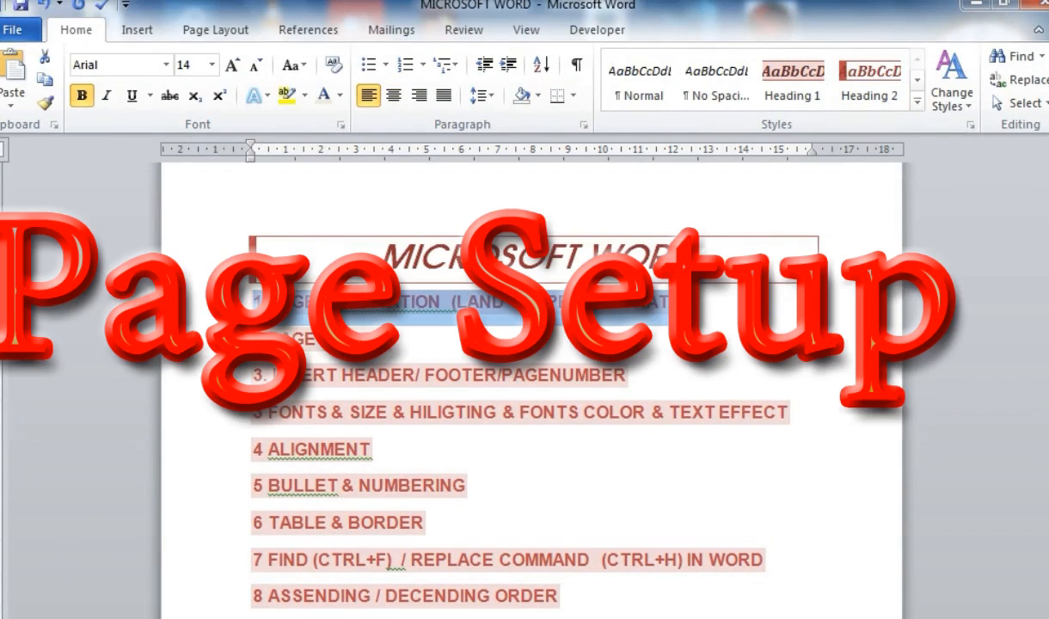
pyautogui.click(534, 569)
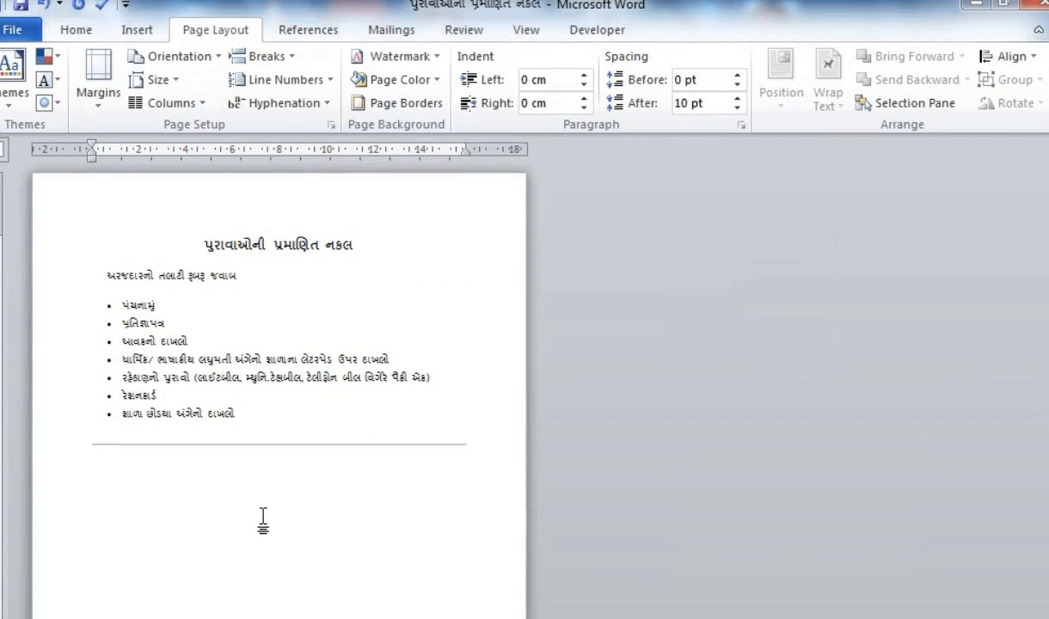
pyautogui.scroll(-3, 206, 511)
pyautogui.scroll(3, 66, 570)
pyautogui.moveTo(231, 194); pyautogui.dragTo(172, 616)
pyautogui.scroll(3, 228, 384)
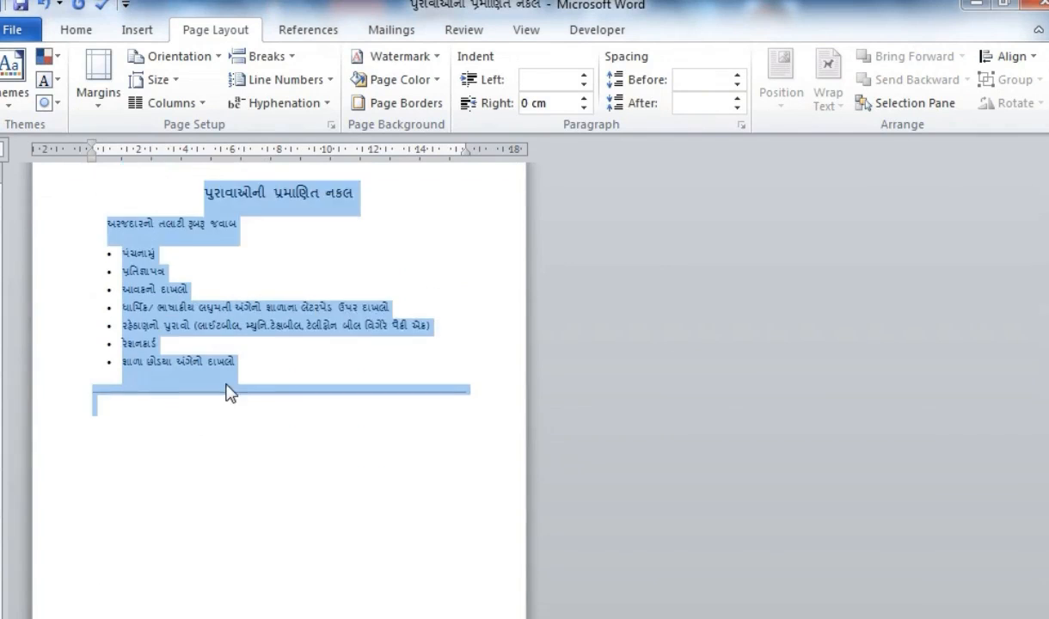
pyautogui.click(205, 55)
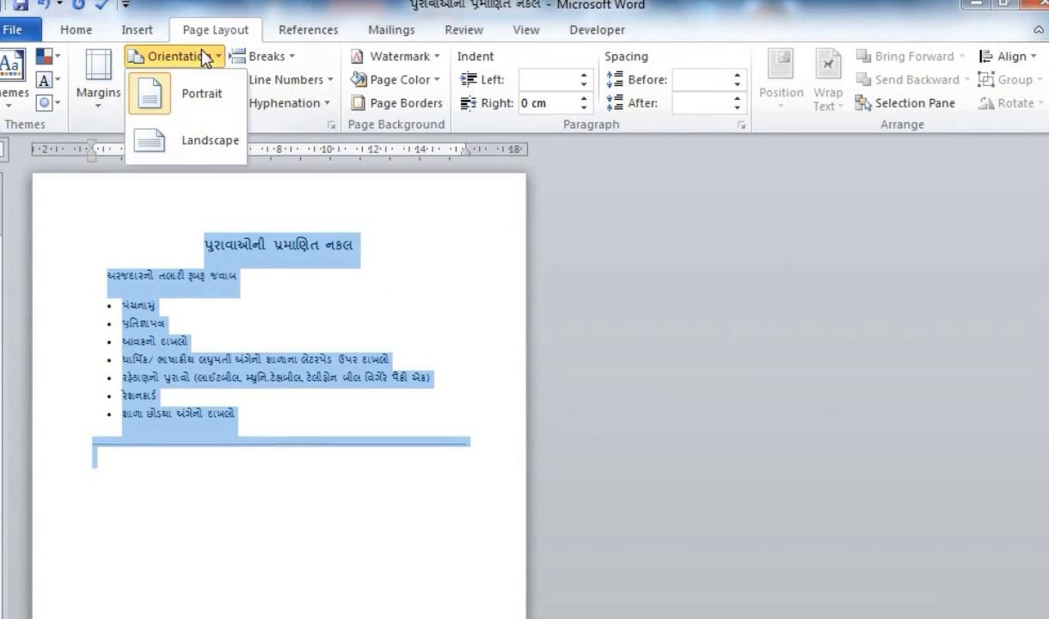
pyautogui.click(204, 149)
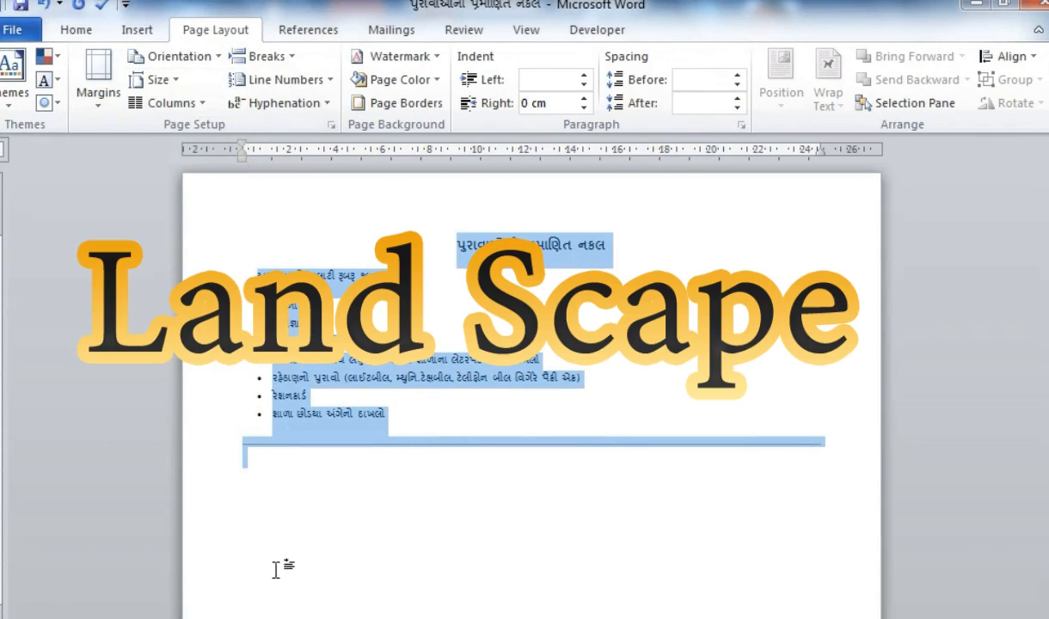
pyautogui.click(276, 538)
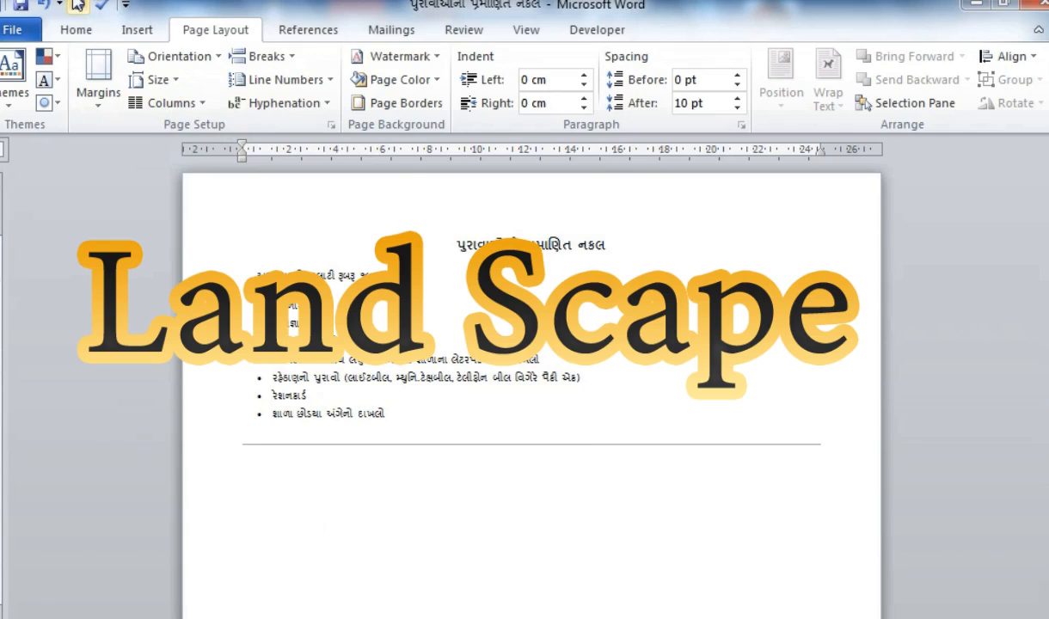
pyautogui.click(199, 58)
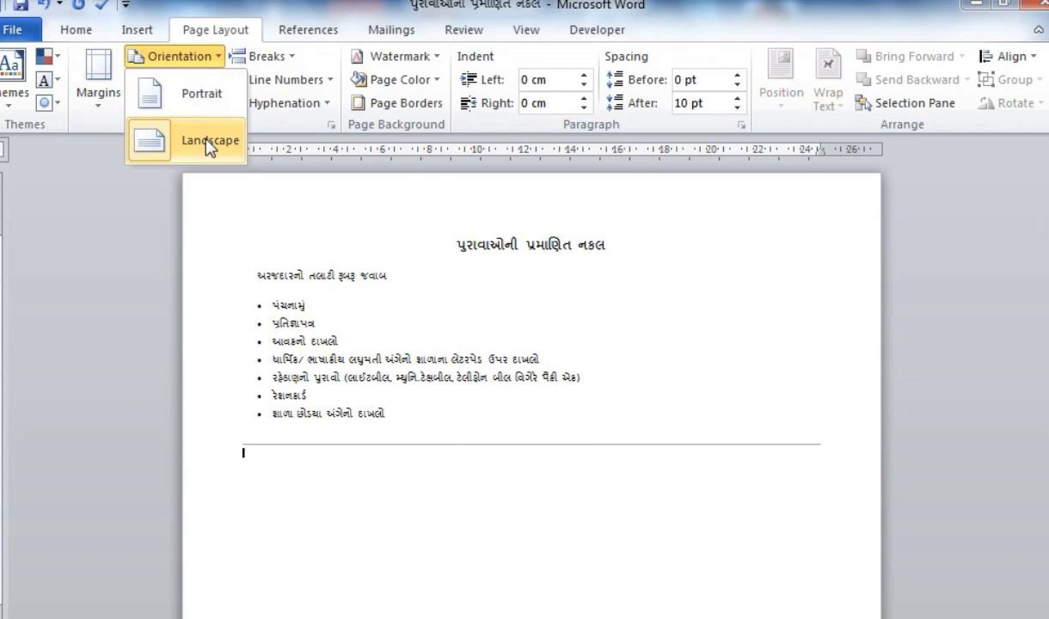
pyautogui.click(199, 96)
pyautogui.scroll(-1, 284, 593)
pyautogui.scroll(1, 265, 606)
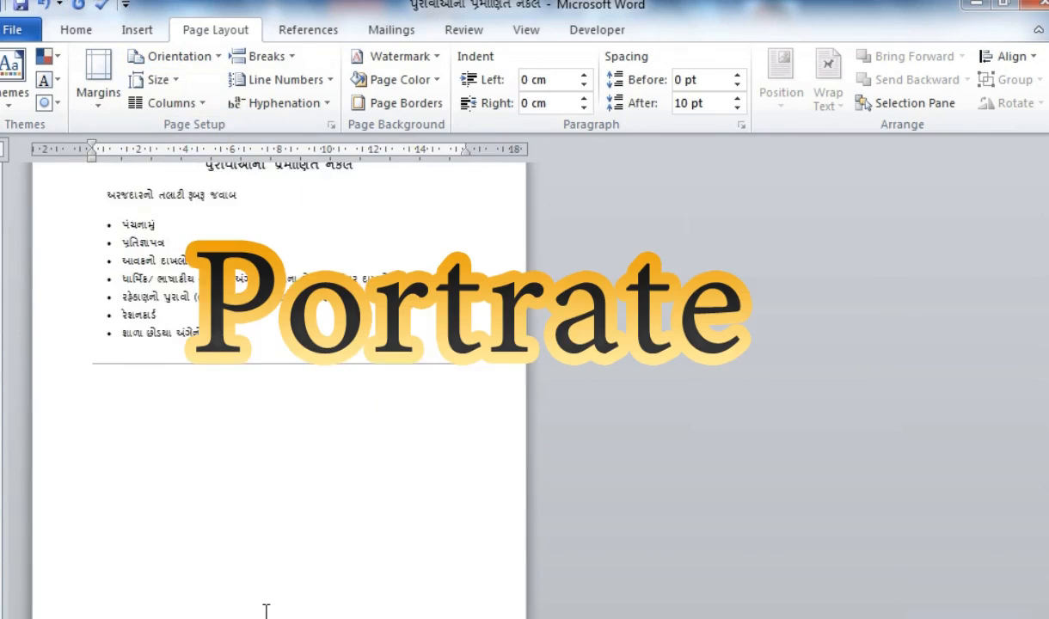
pyautogui.scroll(1, 266, 610)
pyautogui.scroll(-2, 261, 600)
pyautogui.scroll(1, 257, 584)
pyautogui.scroll(-1, 256, 584)
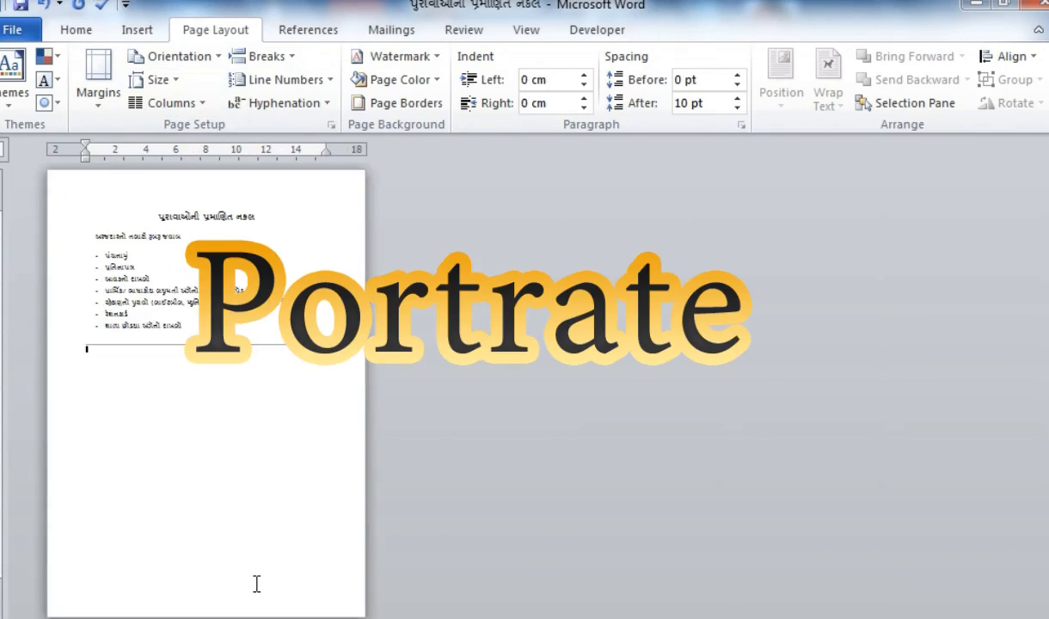
pyautogui.scroll(2, 257, 584)
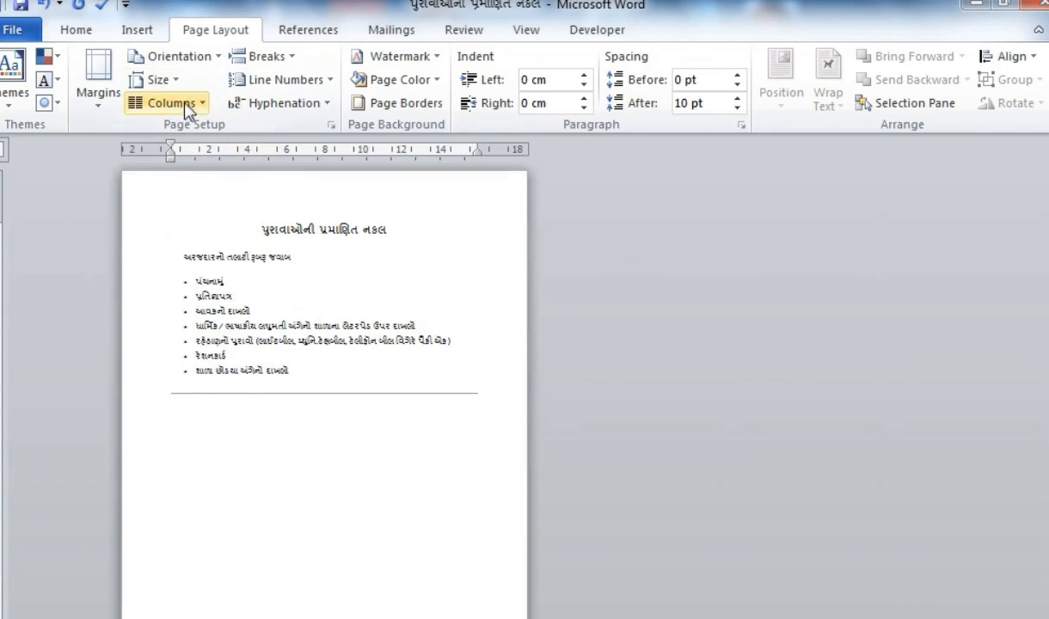
# - Try Letter and Legal paper sizes, then settle on A4
pyautogui.click(161, 80)
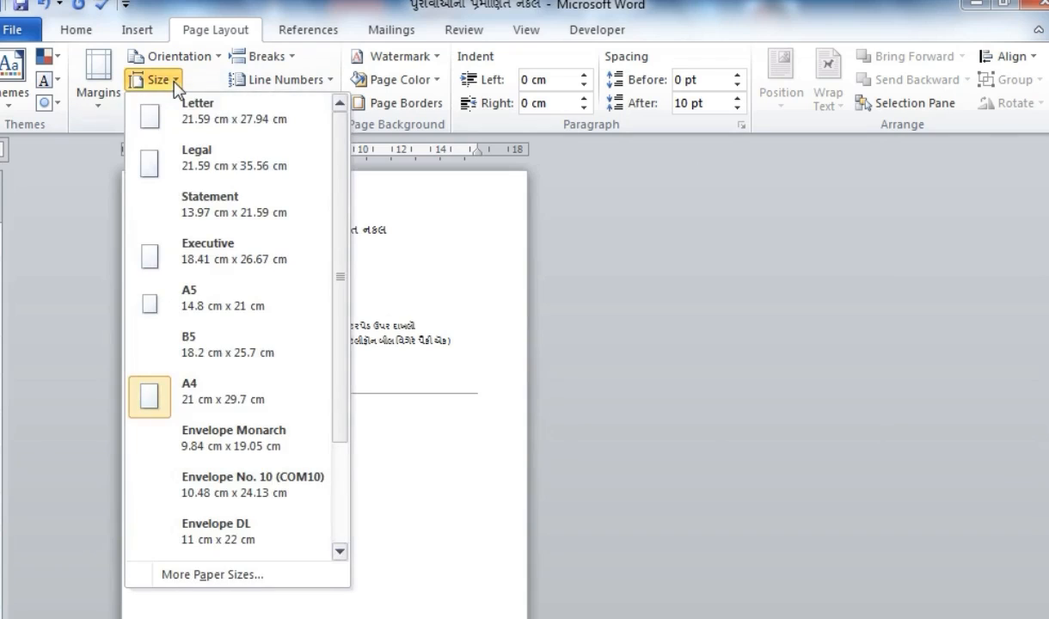
pyautogui.click(231, 126)
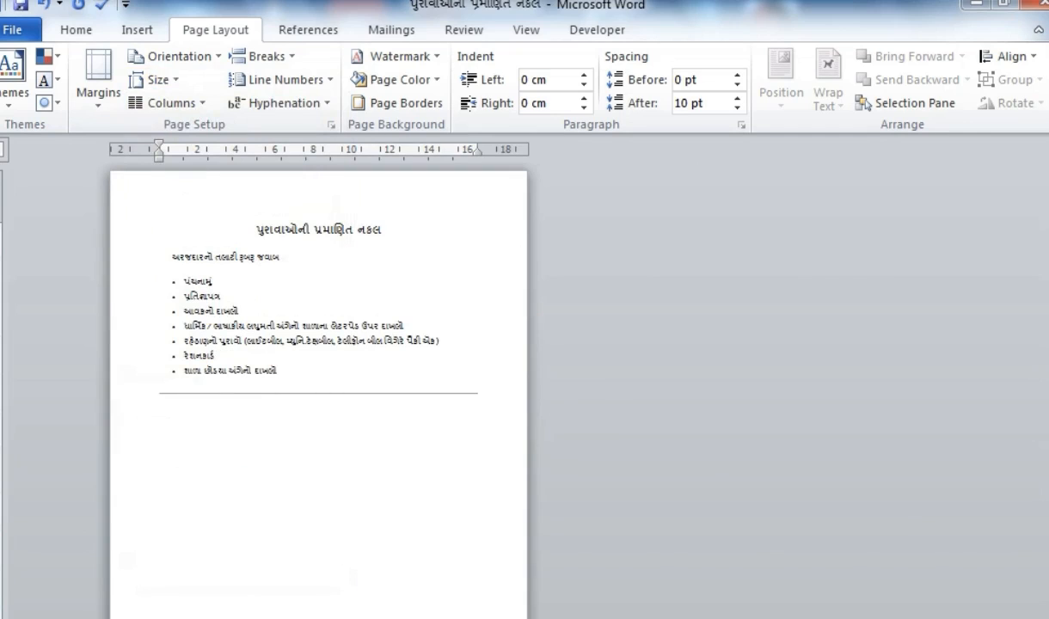
pyautogui.click(160, 80)
pyautogui.click(202, 155)
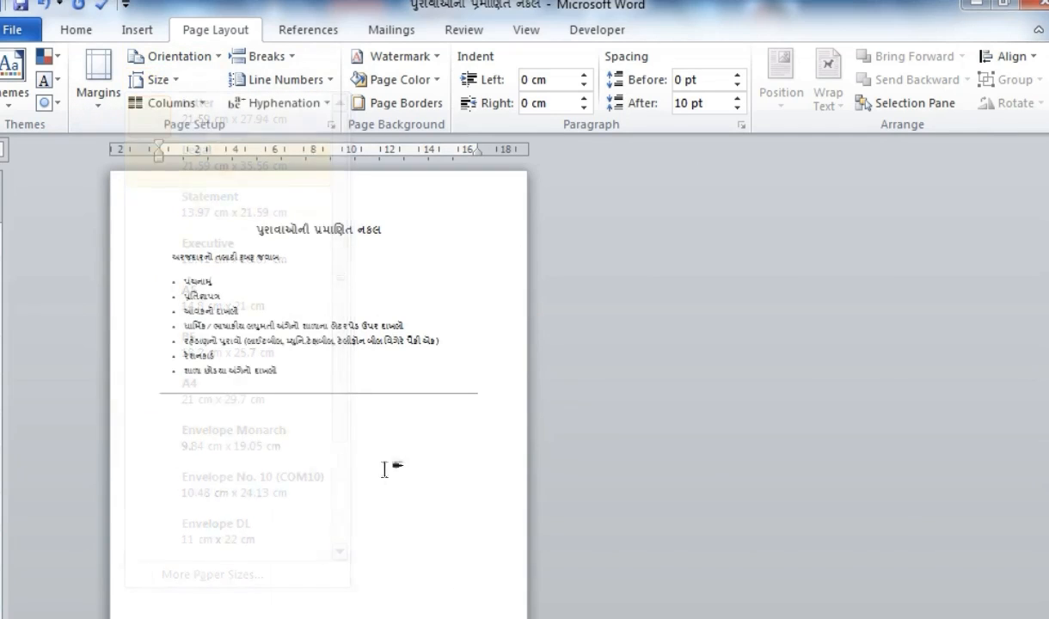
pyautogui.click(165, 82)
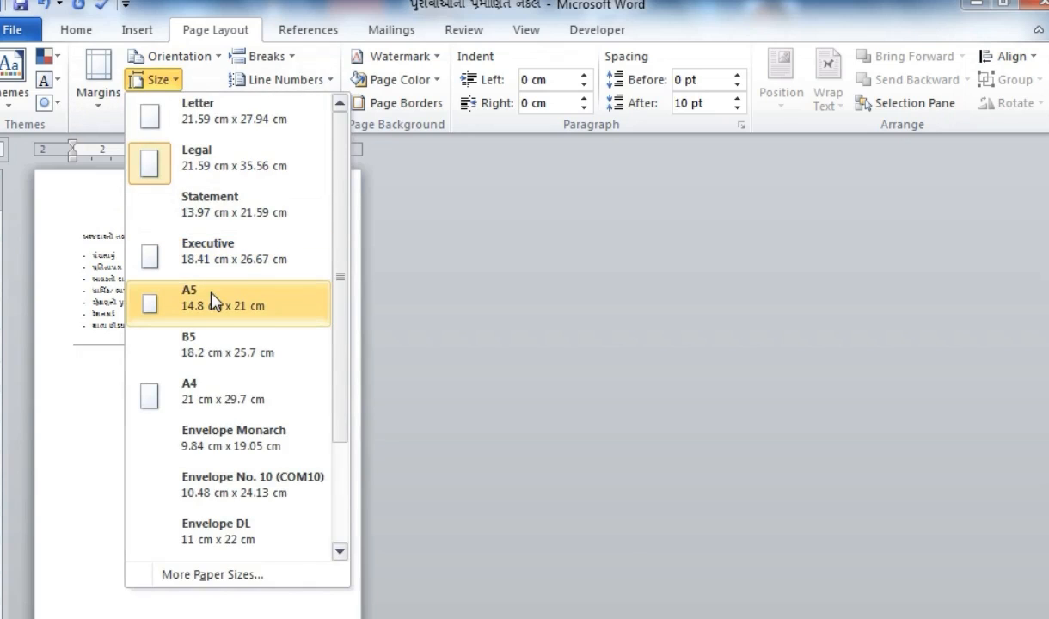
pyautogui.click(221, 398)
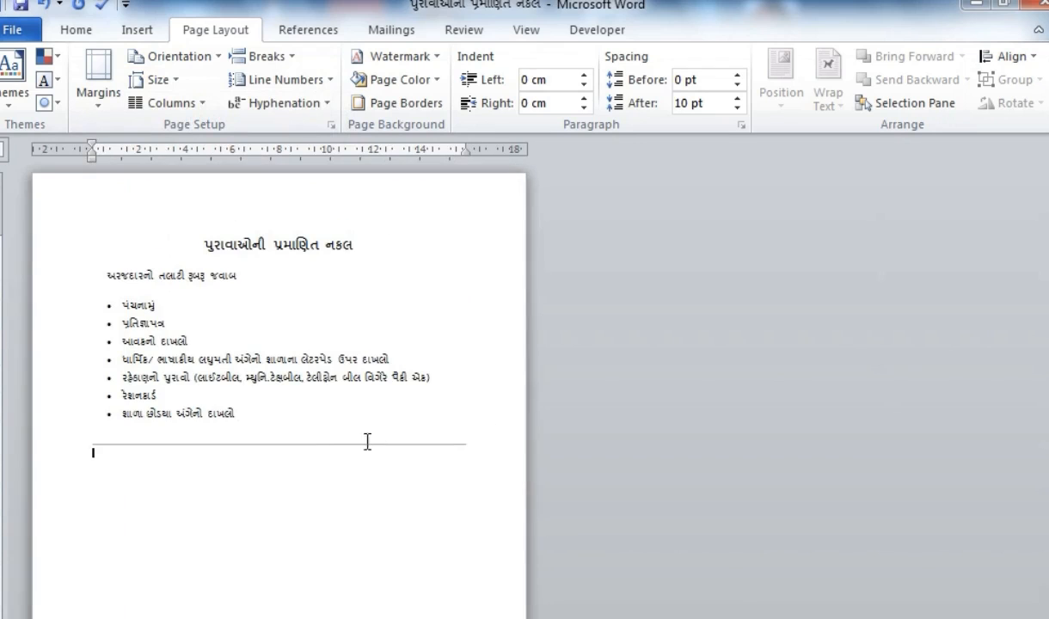
pyautogui.click(109, 103)
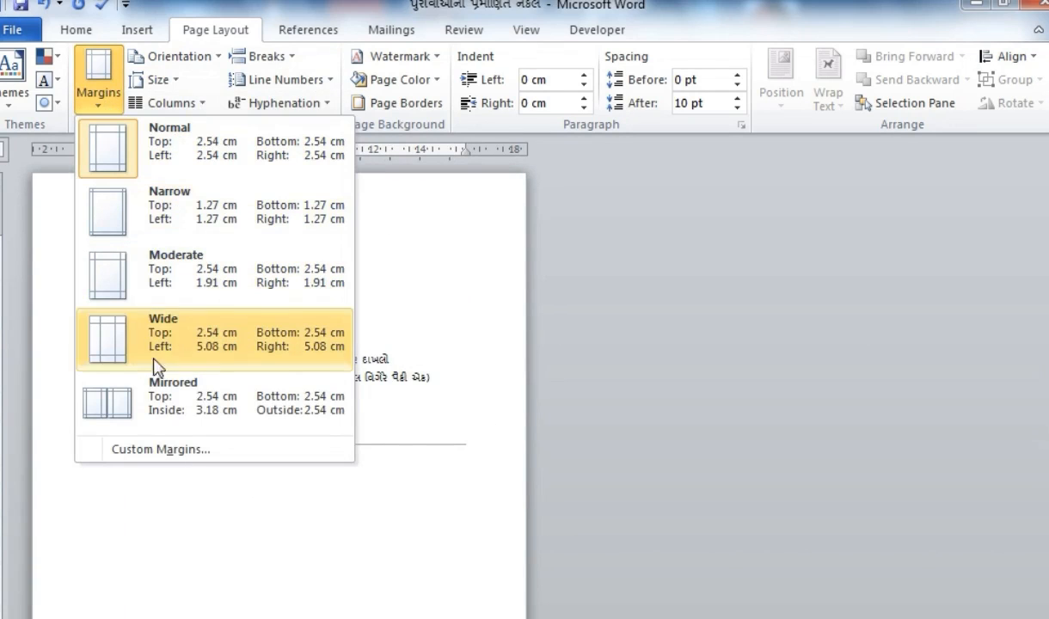
# - Enter a 0 top margin and accept Word's fix to the 0.51 cm printable minimum
pyautogui.click(162, 449)
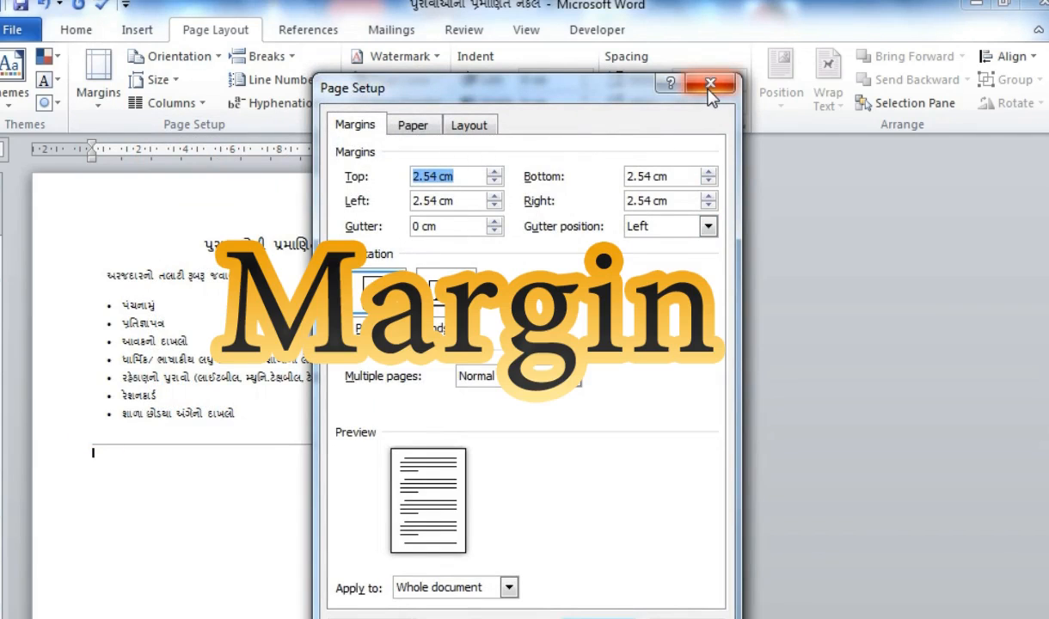
pyautogui.click(710, 83)
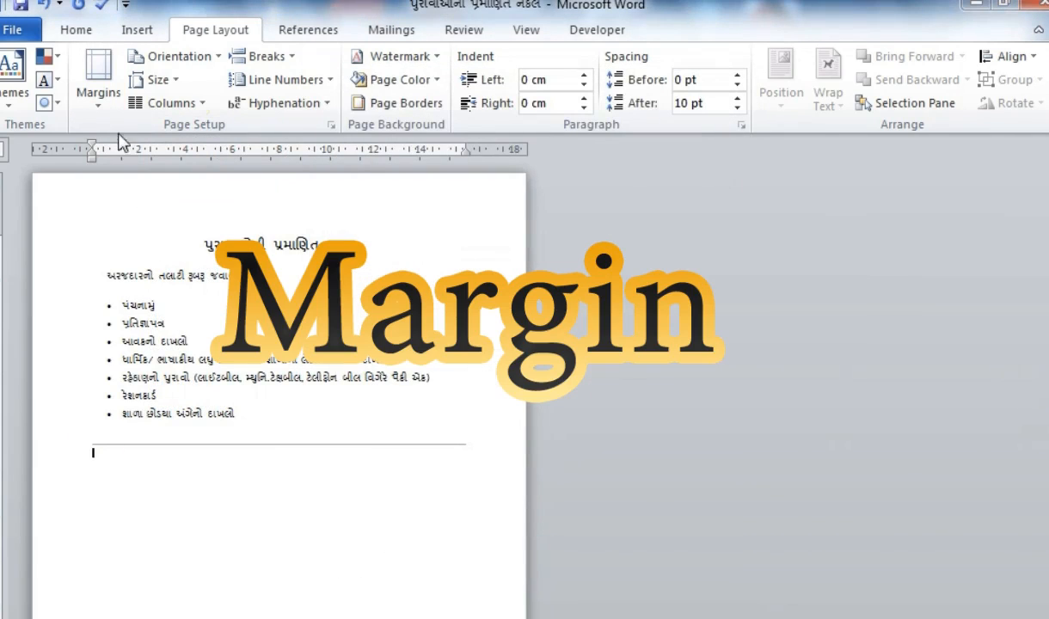
pyautogui.click(98, 93)
pyautogui.click(143, 450)
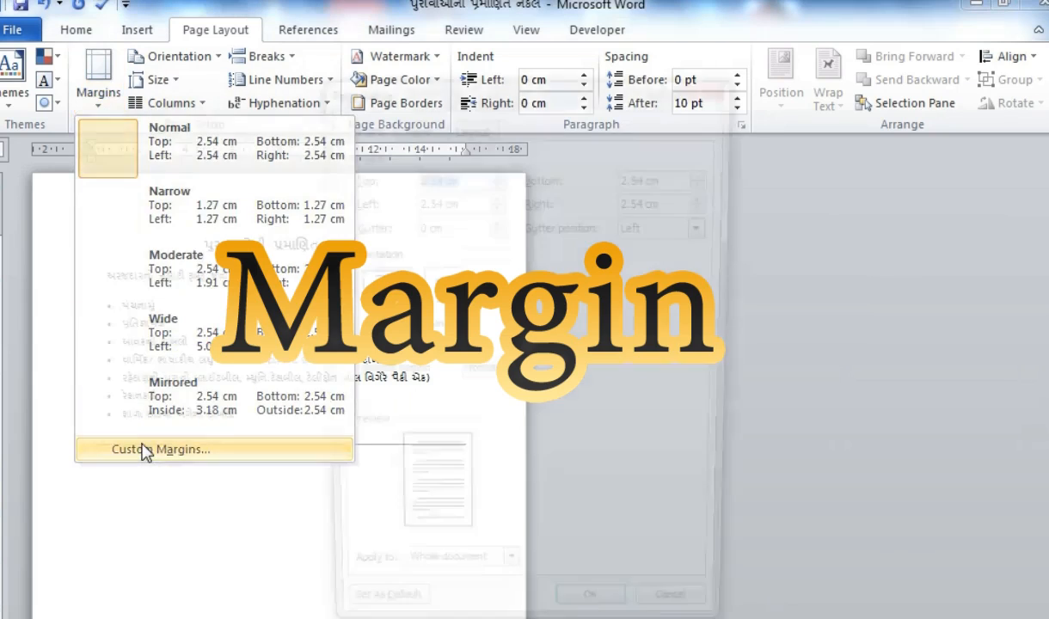
pyautogui.press('Escape')
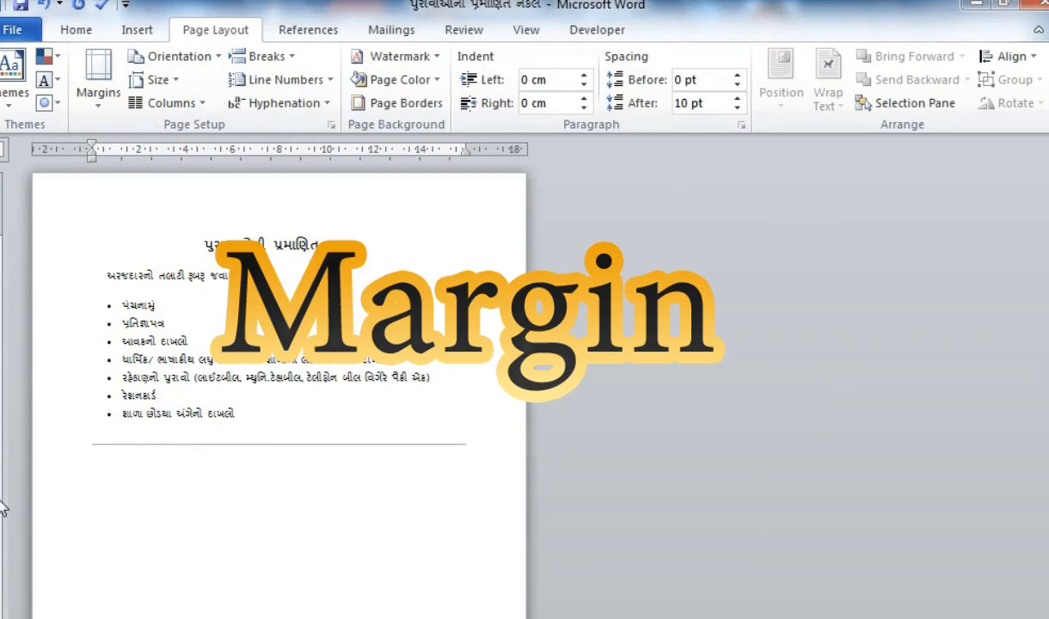
pyautogui.doubleClick(1, 444)
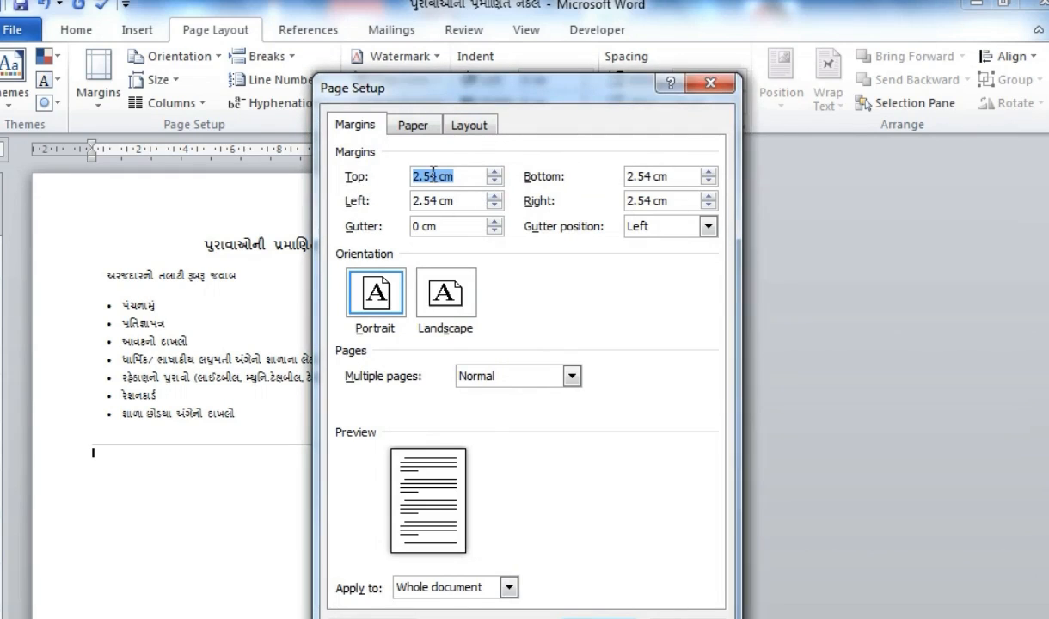
pyautogui.write('0')
pyautogui.press('Tab')
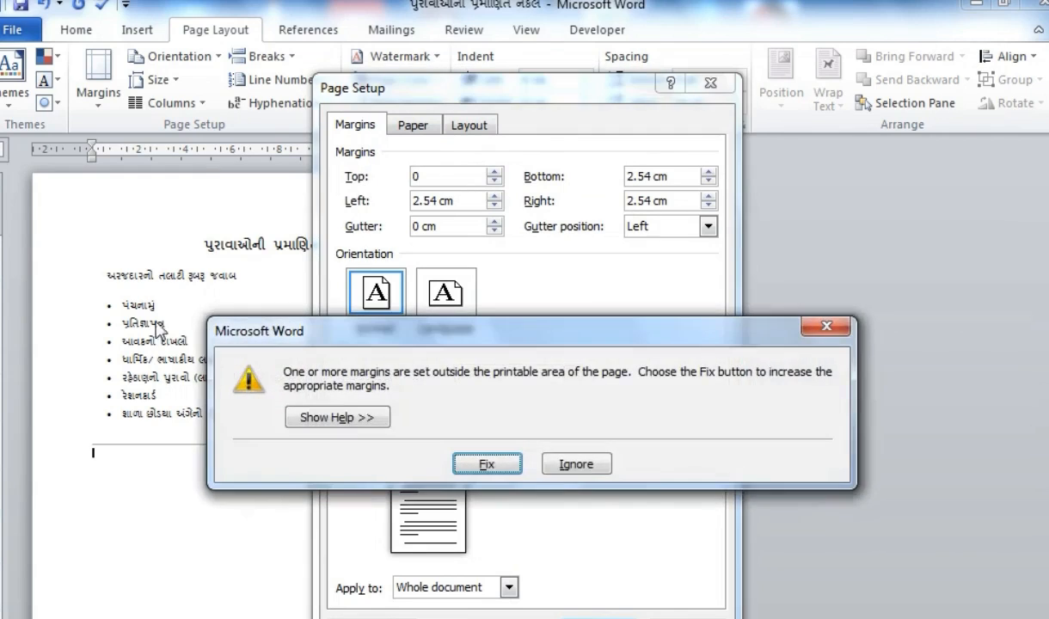
pyautogui.click(489, 467)
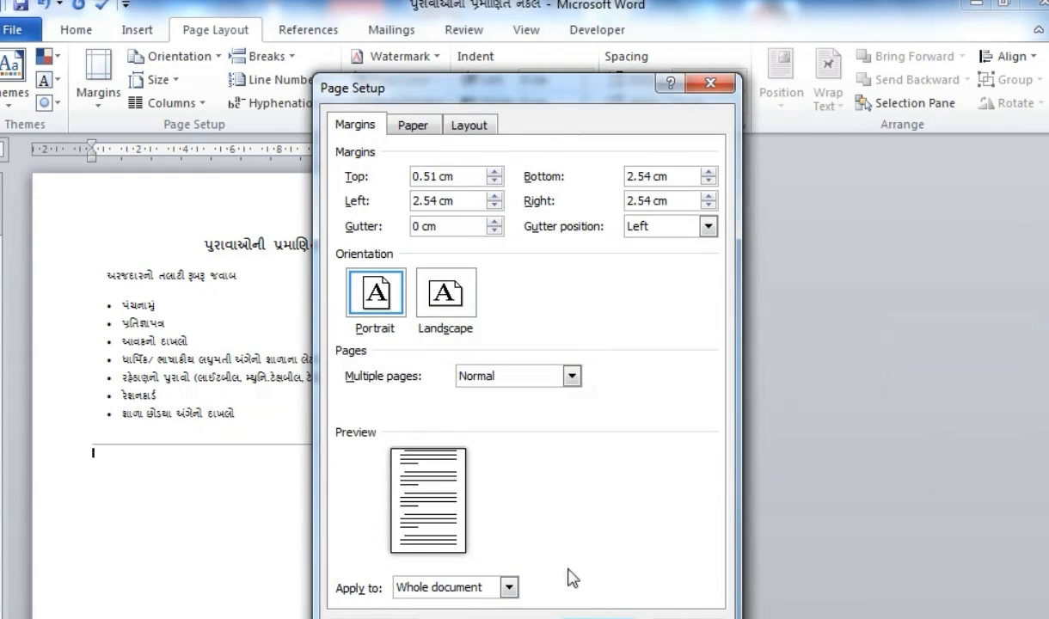
pyautogui.click(598, 618)
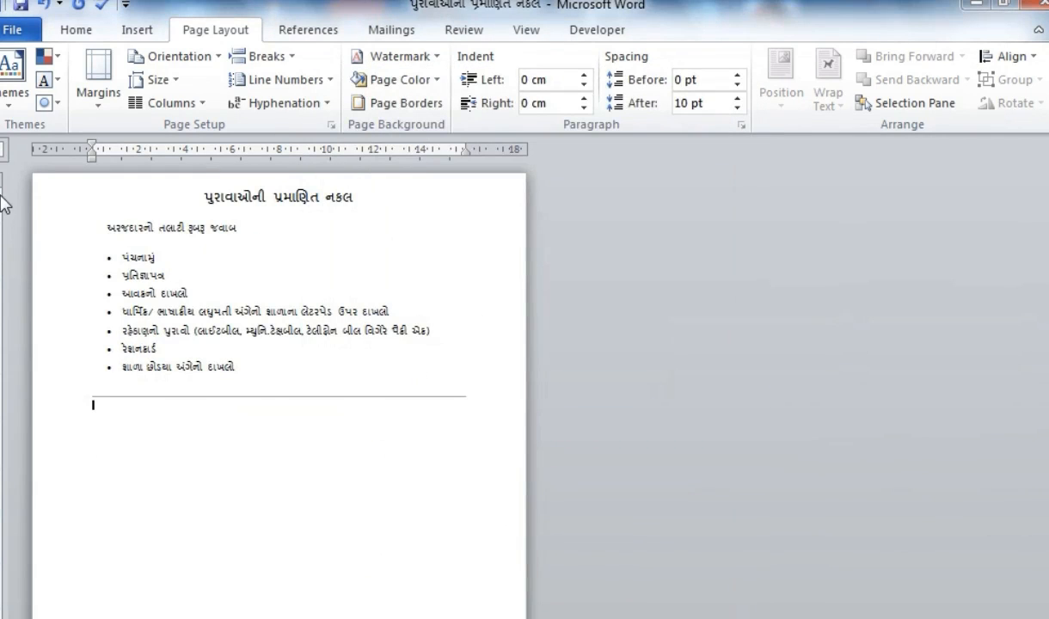
# - Set the top page margin to 4 cm
pyautogui.doubleClick(3, 231)
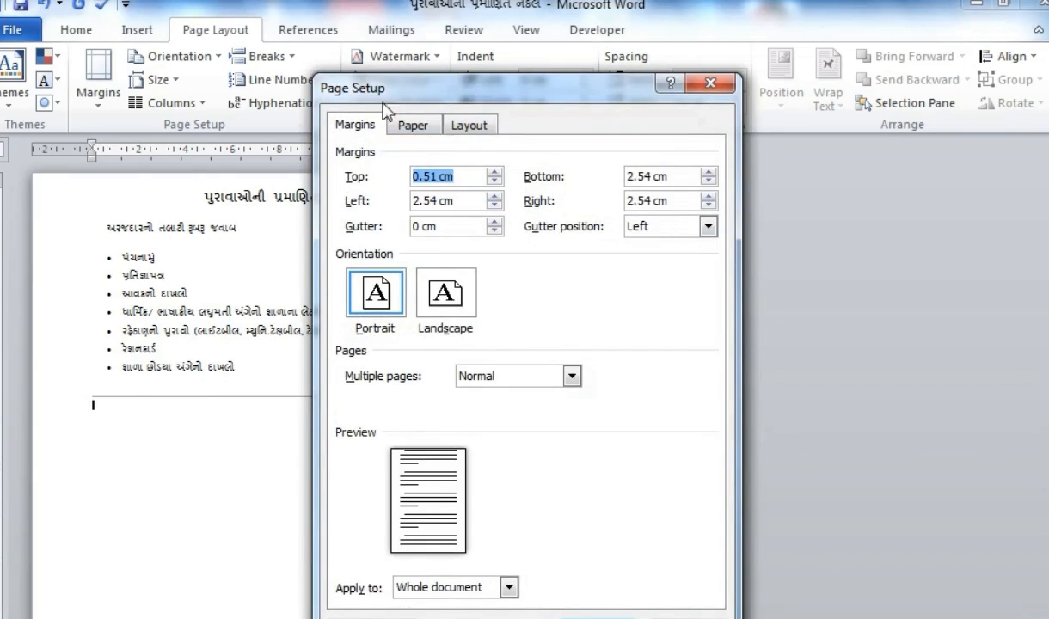
pyautogui.write('4')
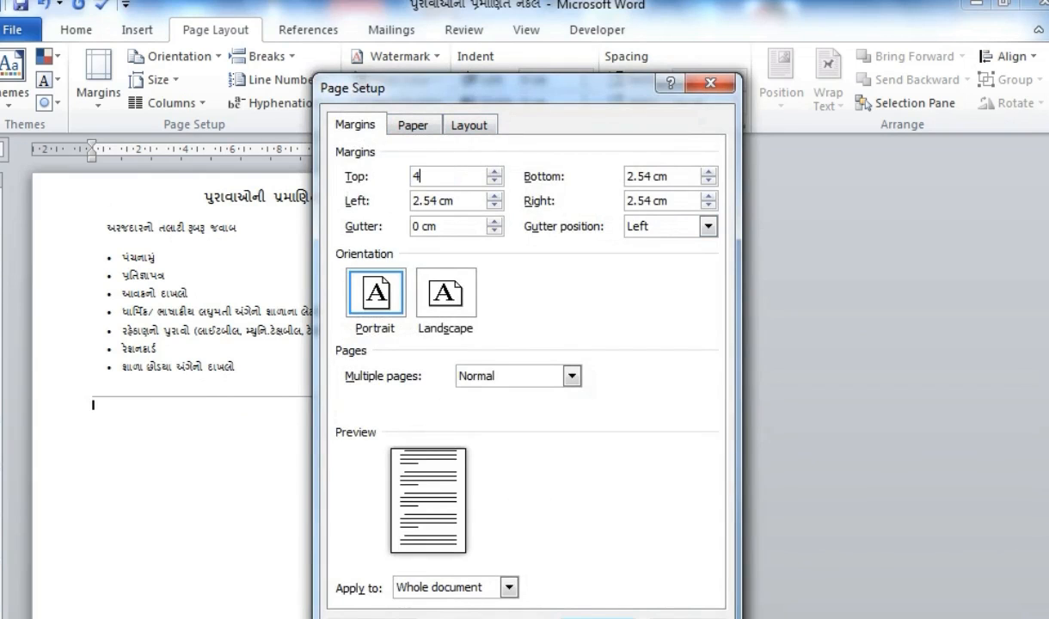
pyautogui.press('Return')
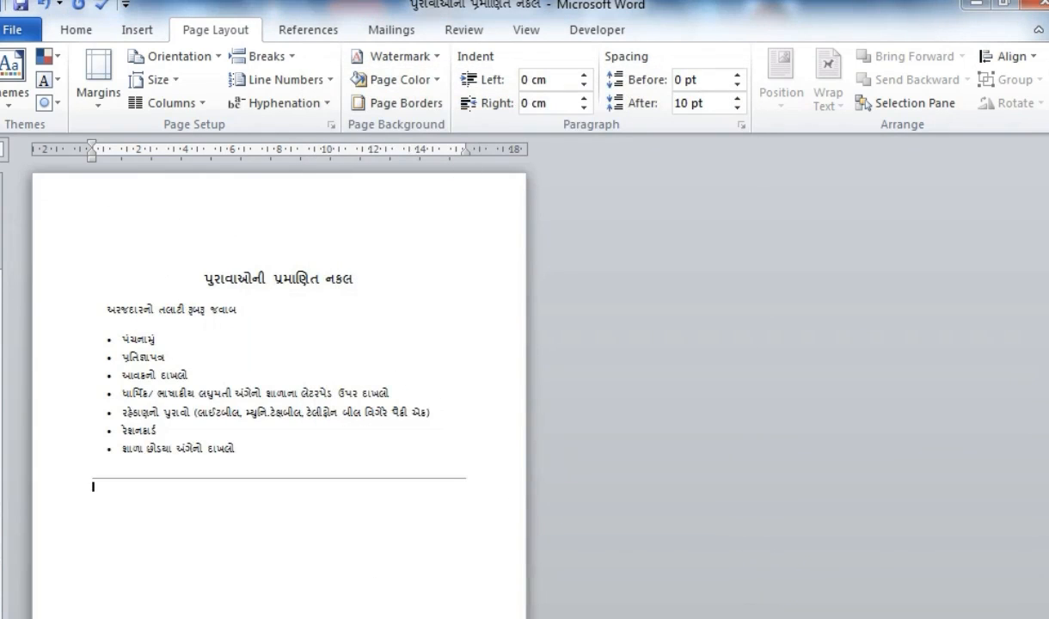
pyautogui.scroll(1, 19, 288)
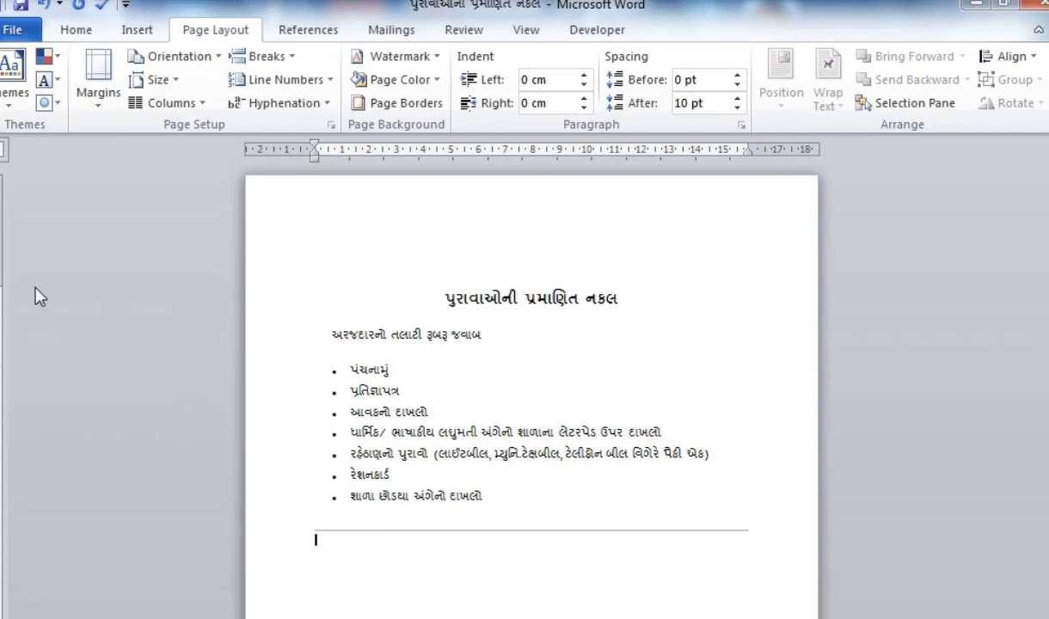
pyautogui.scroll(-1, 351, 370)
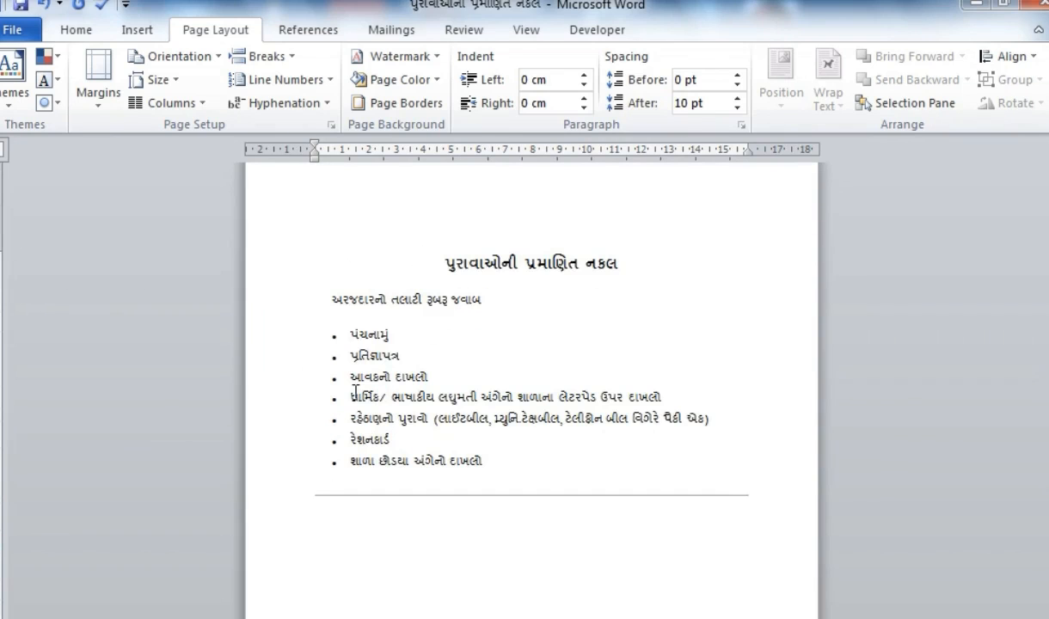
# - Set the left page margin to 4 cm
pyautogui.doubleClick(1, 322)
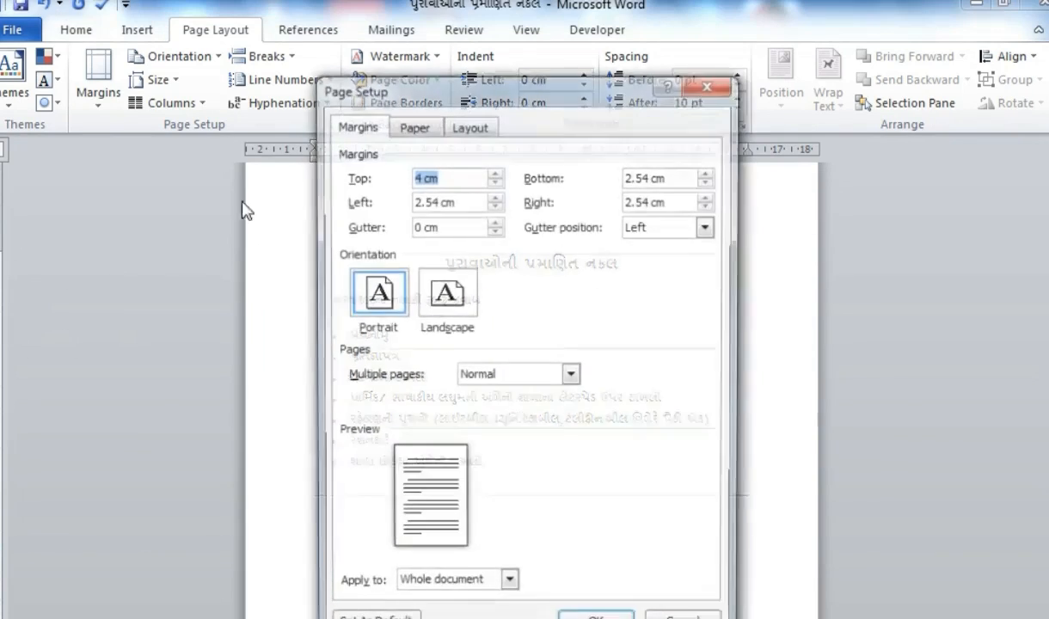
pyautogui.moveTo(421, 101); pyautogui.dragTo(524, 154)
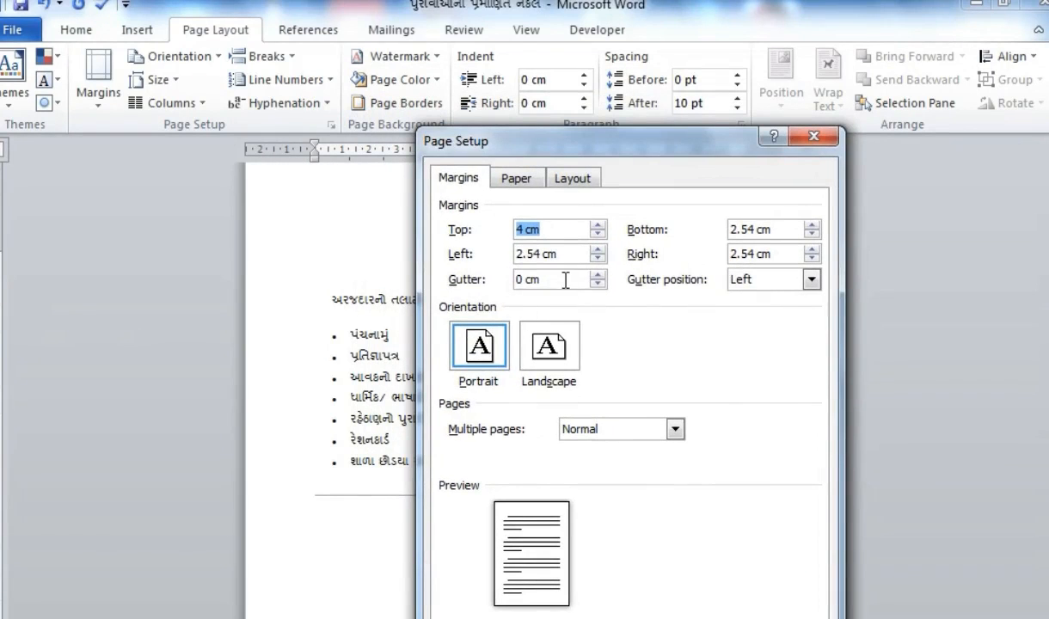
pyautogui.press('Tab')
pyautogui.write('4')
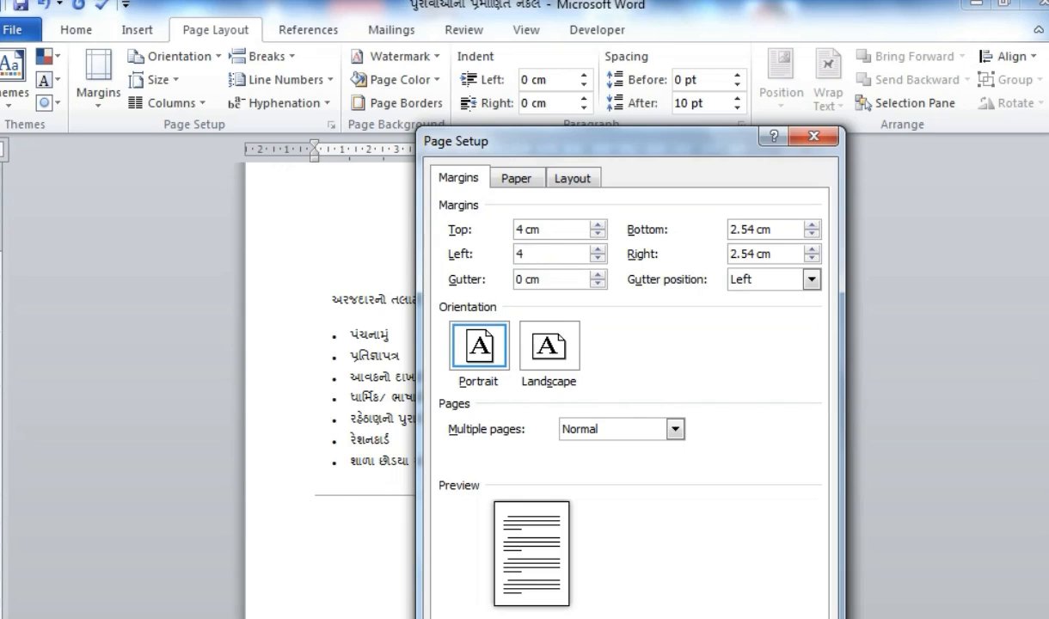
pyautogui.press('Return')
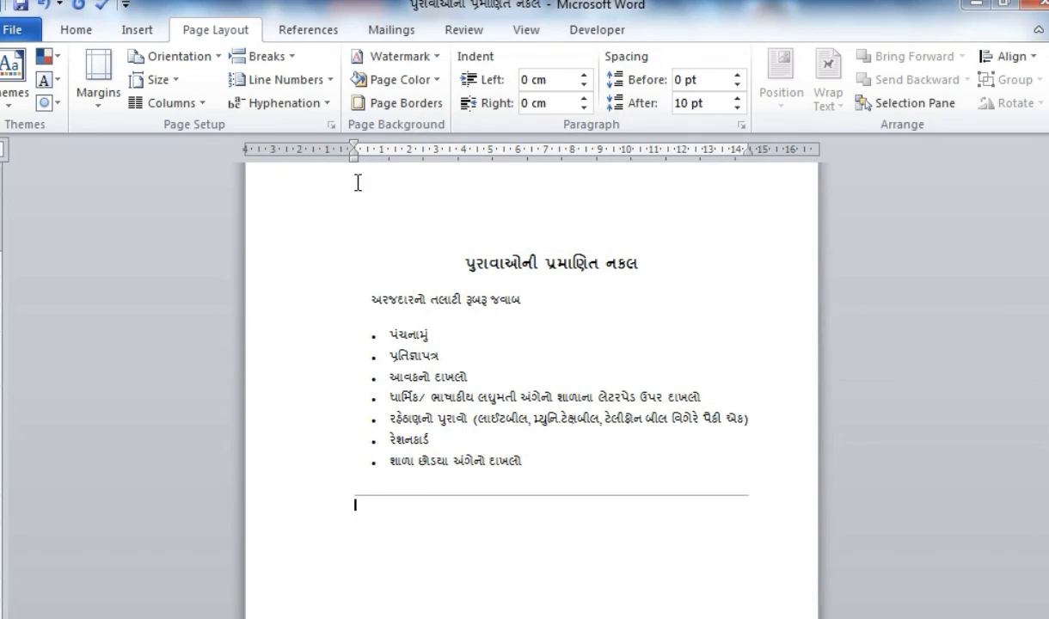
# - Set the left and right page margins to 2 cm each
pyautogui.doubleClick(283, 148)
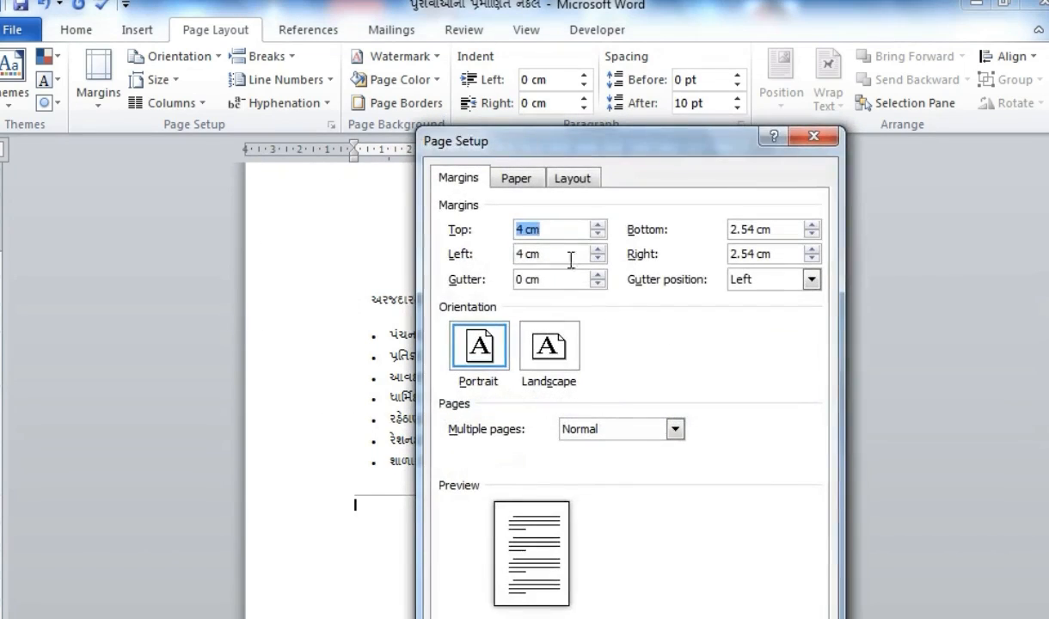
pyautogui.press('Tab')
pyautogui.press('Tab')
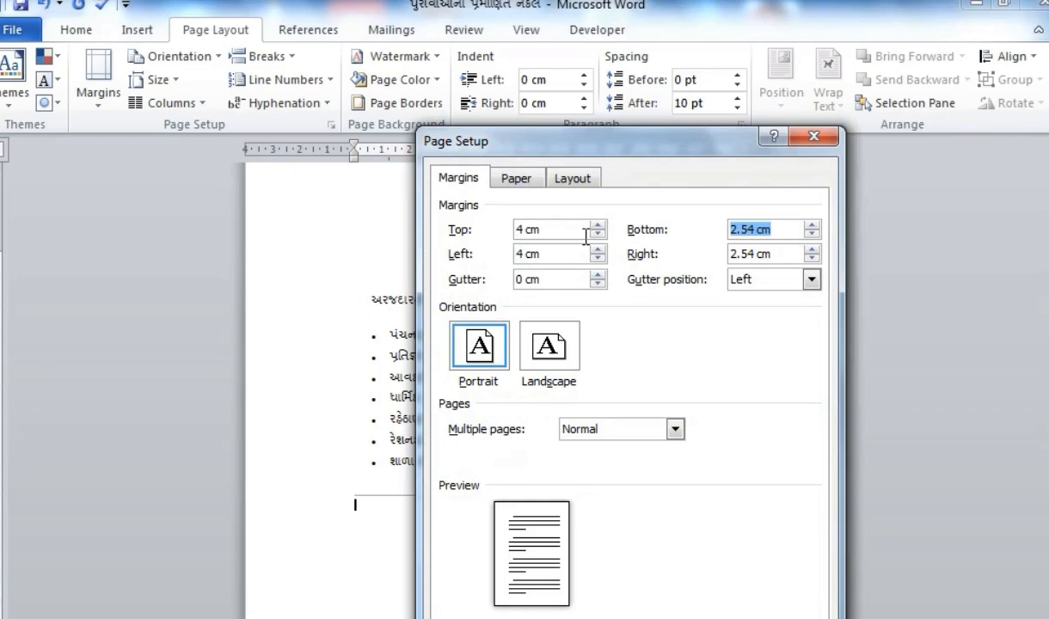
pyautogui.write('2')
pyautogui.press('Return')
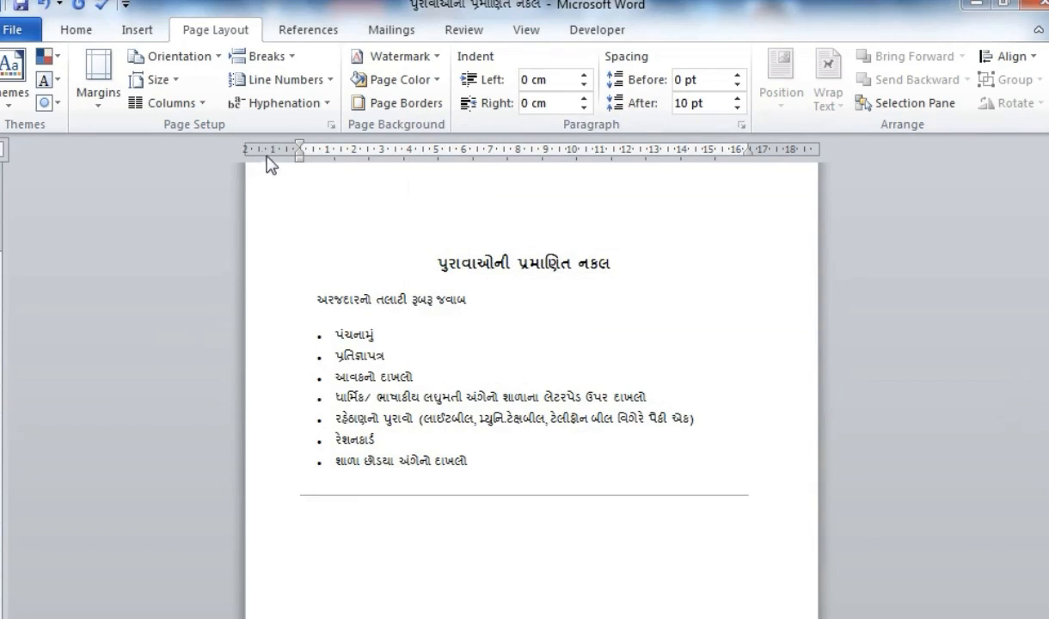
pyautogui.doubleClick(778, 151)
pyautogui.moveTo(772, 250); pyautogui.dragTo(493, 250)
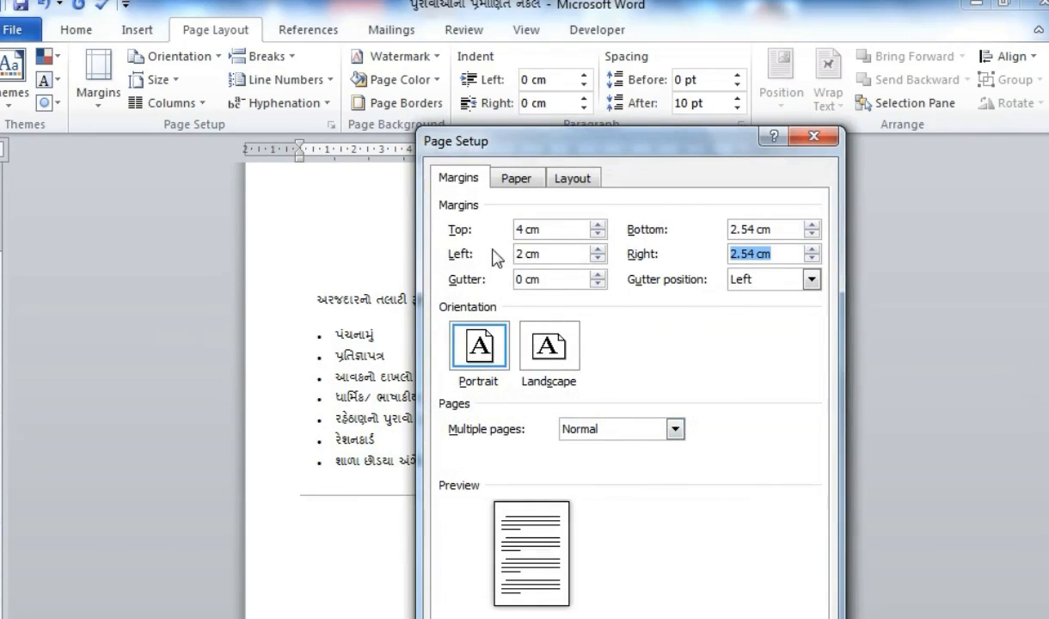
pyautogui.write('2')
pyautogui.press('Return')
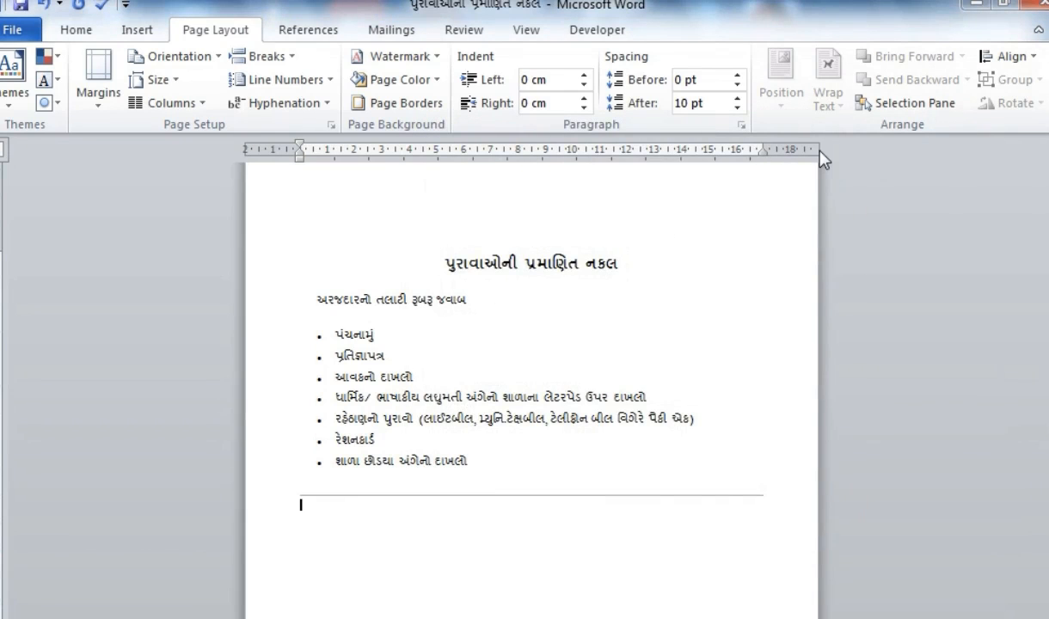
pyautogui.scroll(-5, 469, 545)
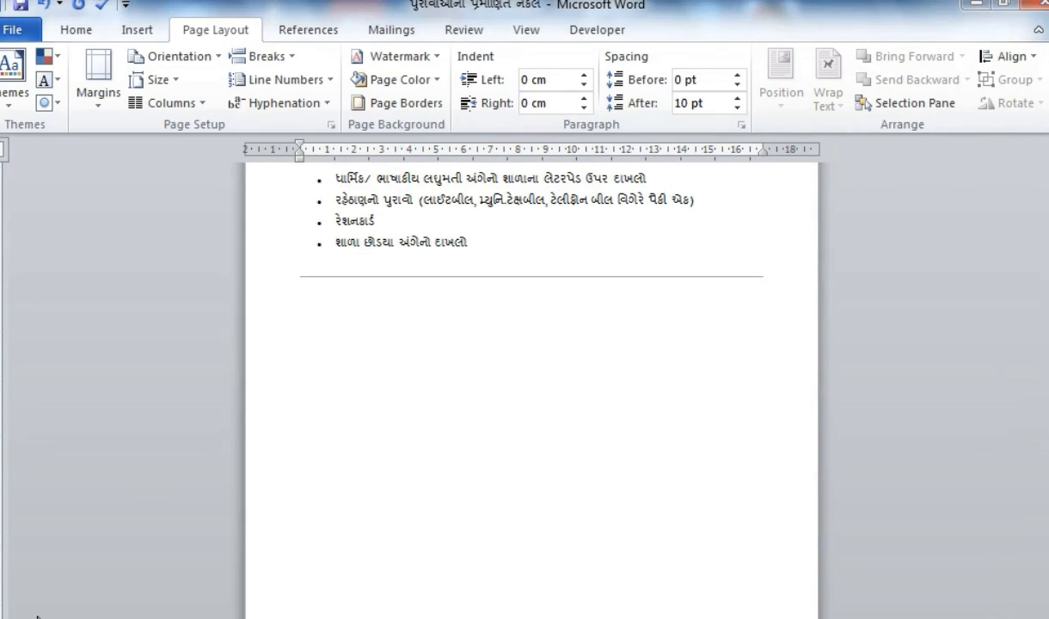
# - Set the bottom margin to 2 cm, after a zero value is fixed to 0.52 cm
pyautogui.click(331, 126)
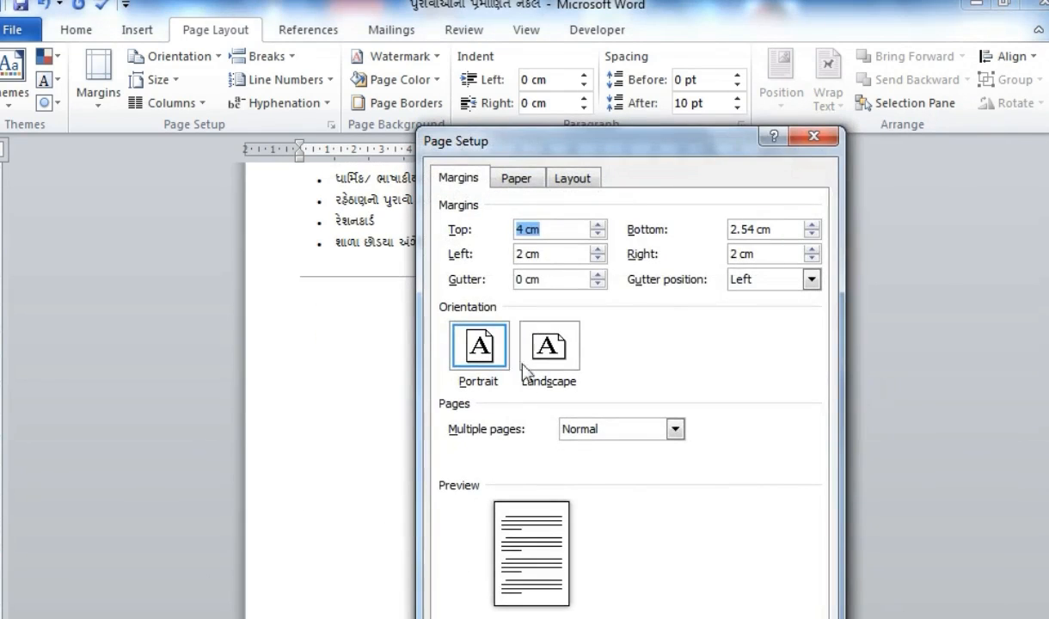
pyautogui.moveTo(565, 250); pyautogui.dragTo(509, 250)
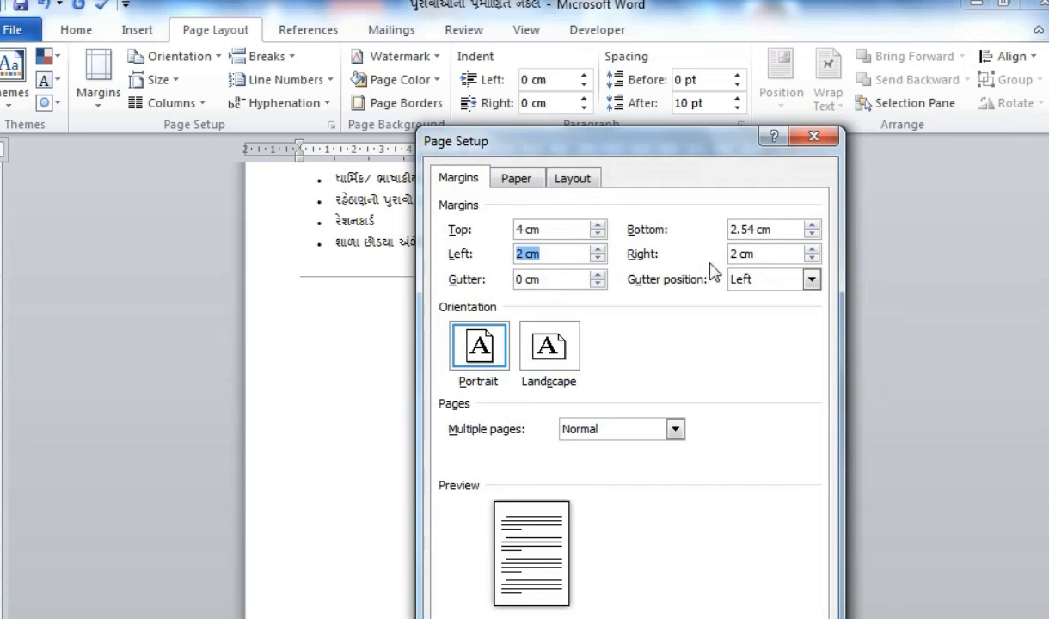
pyautogui.moveTo(777, 234); pyautogui.dragTo(727, 230)
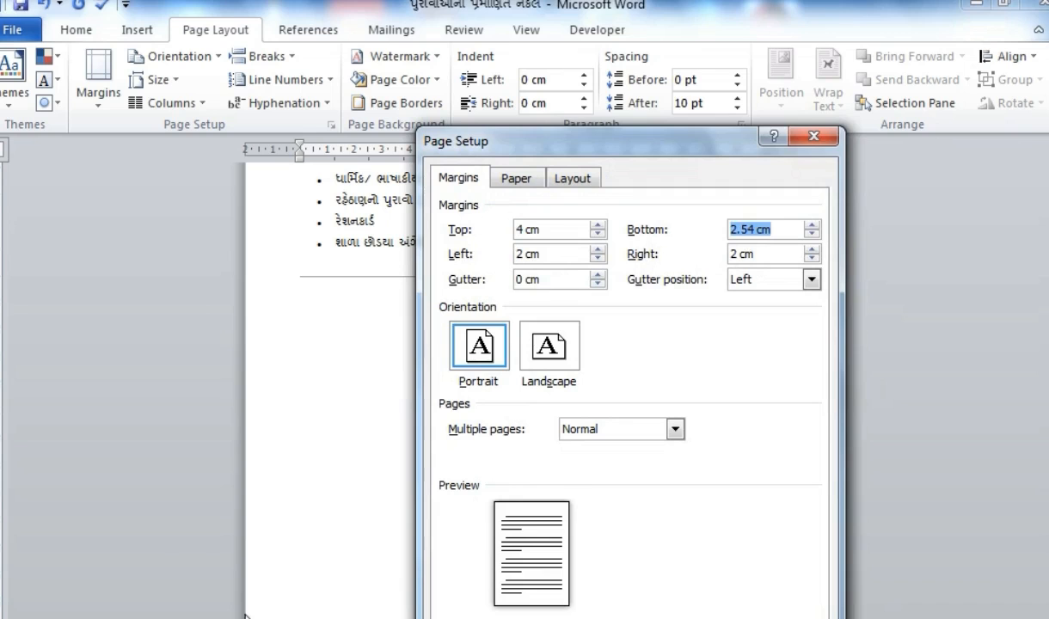
pyautogui.write('0')
pyautogui.press('Return')
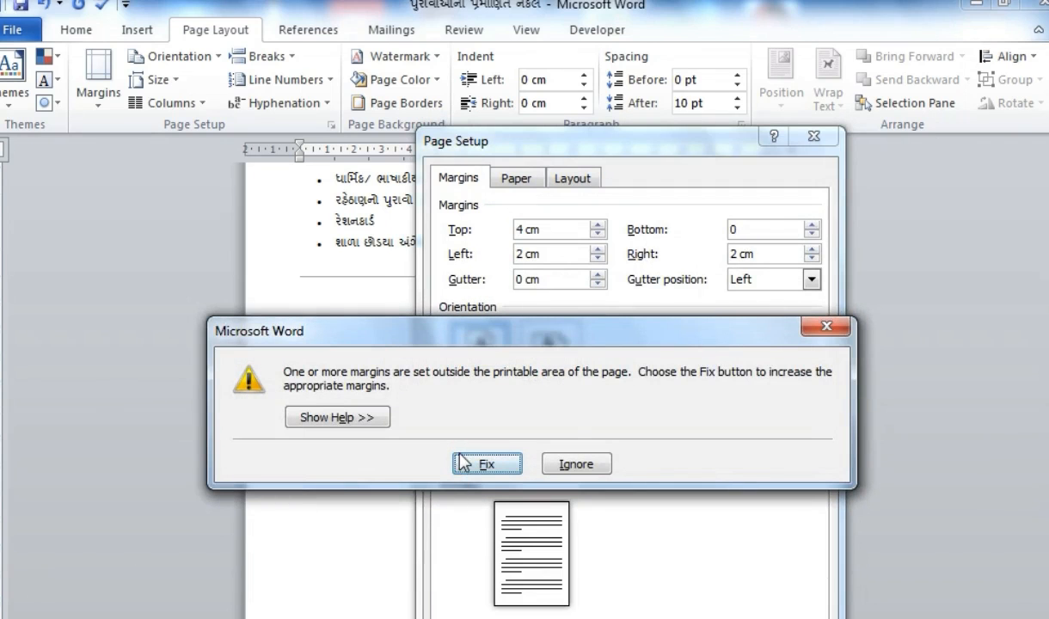
pyautogui.click(464, 464)
pyautogui.press('Return')
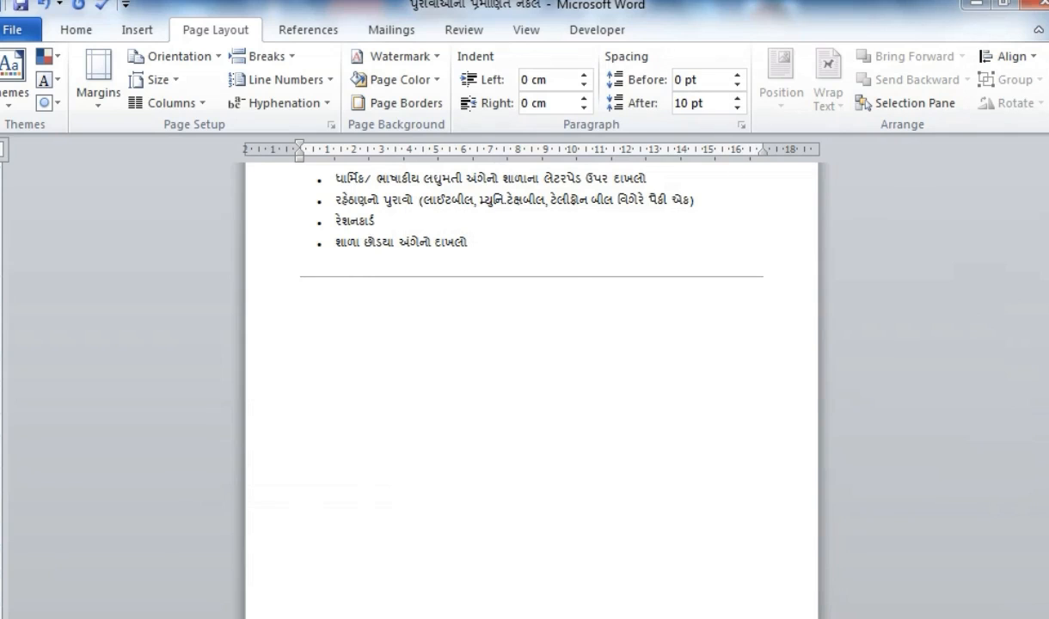
pyautogui.doubleClick(1, 413)
pyautogui.moveTo(778, 230); pyautogui.dragTo(206, 250)
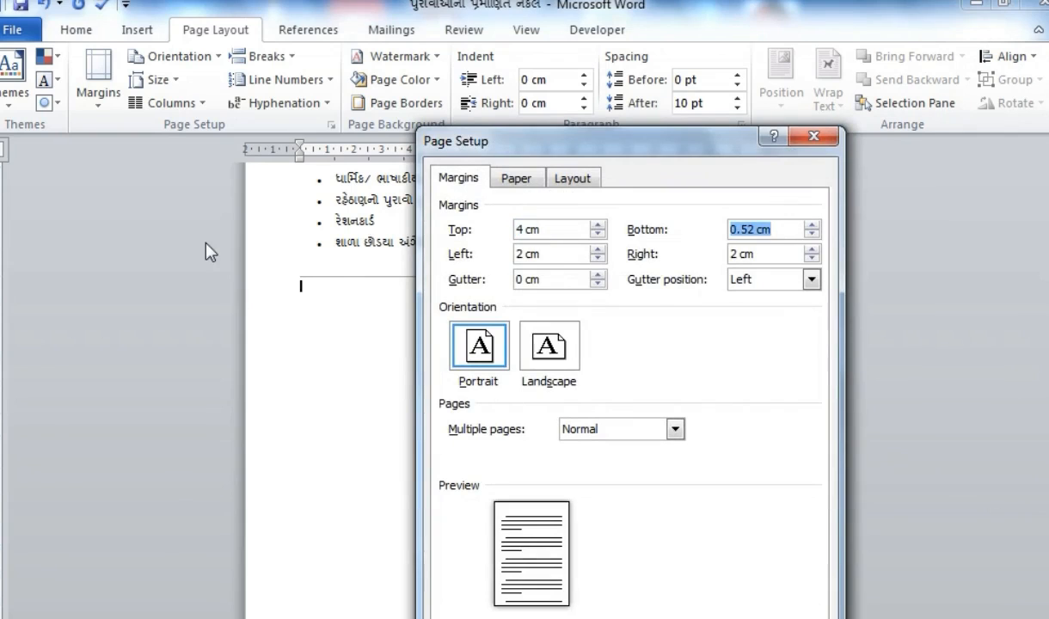
pyautogui.write('2')
pyautogui.press('Return')
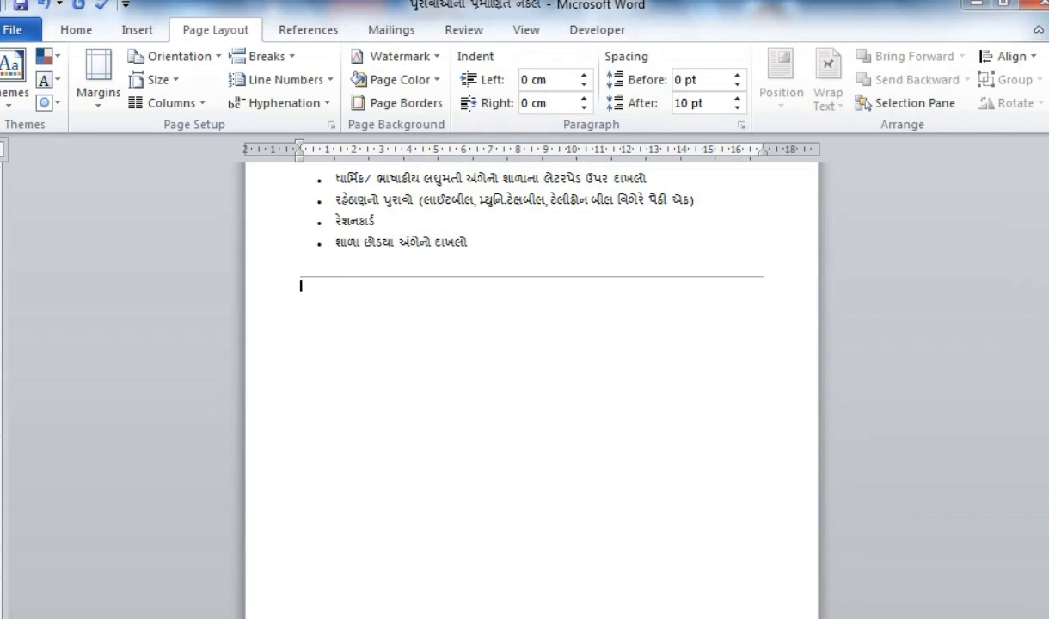
# - Change the gutter position to Top
pyautogui.doubleClick(1, 515)
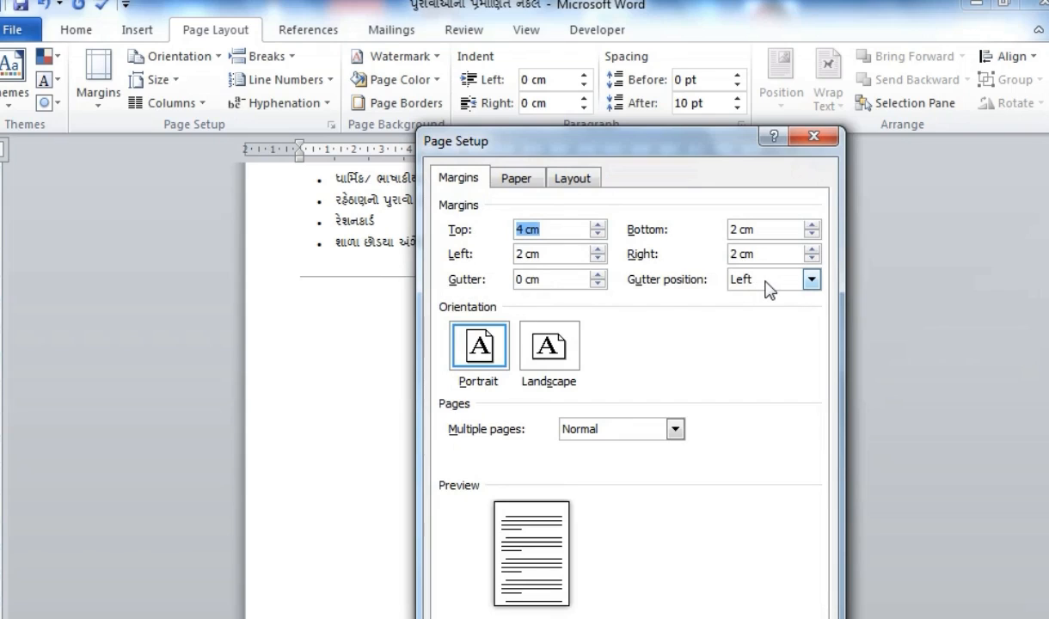
pyautogui.click(768, 280)
pyautogui.click(755, 313)
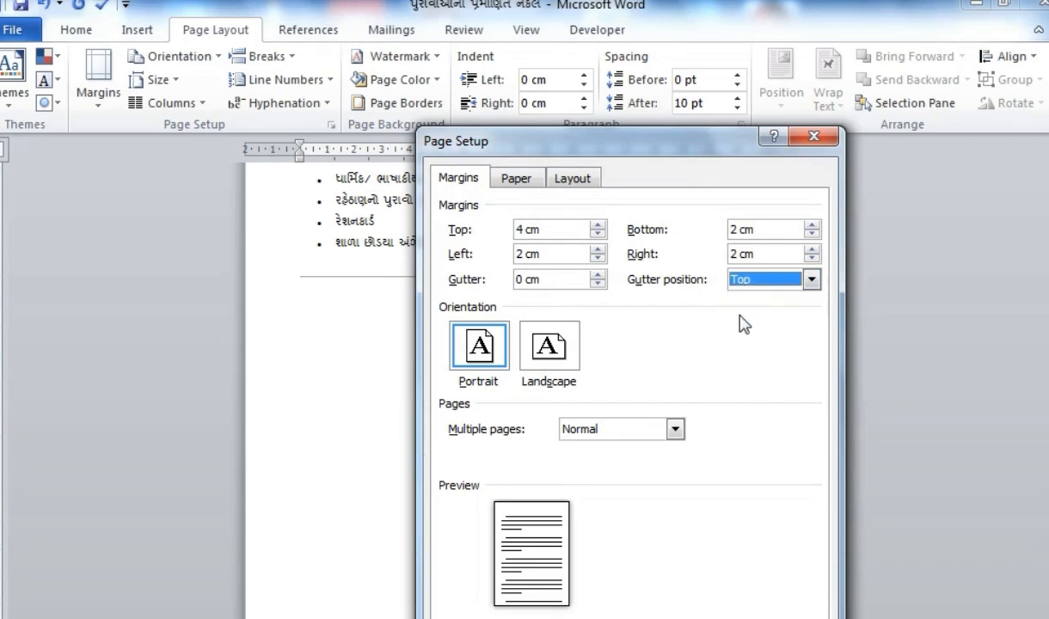
pyautogui.press('Return')
pyautogui.scroll(5, 427, 328)
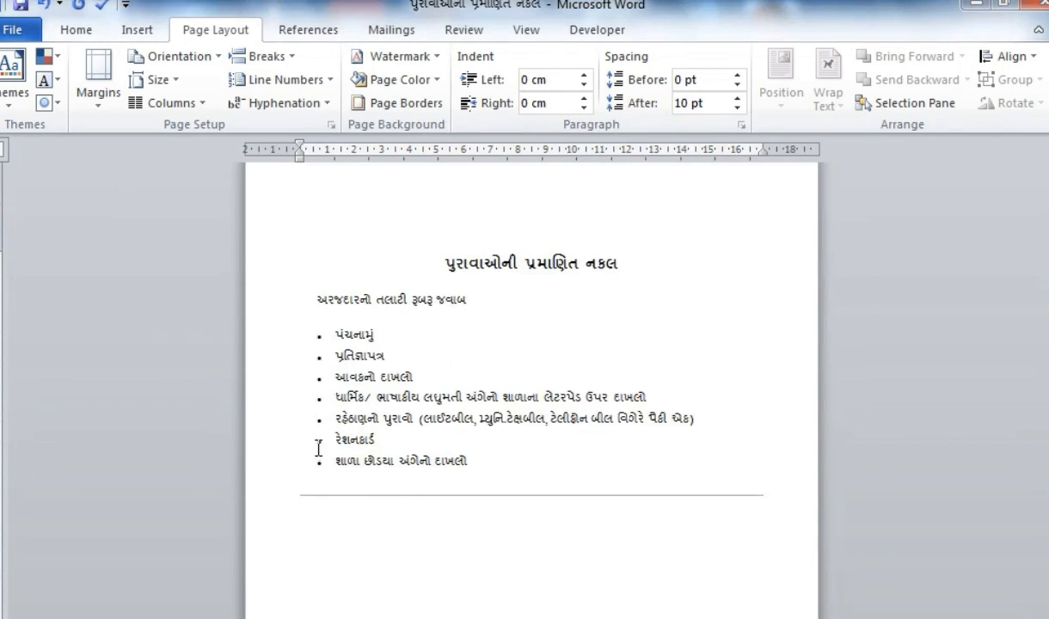
pyautogui.click(375, 499)
# - Review the INSERT HEADER/ FOOTER/PAGENUMBER topic in the MICROSOFT WORD document, then return to the Gujarati document
pyautogui.click(446, 298)
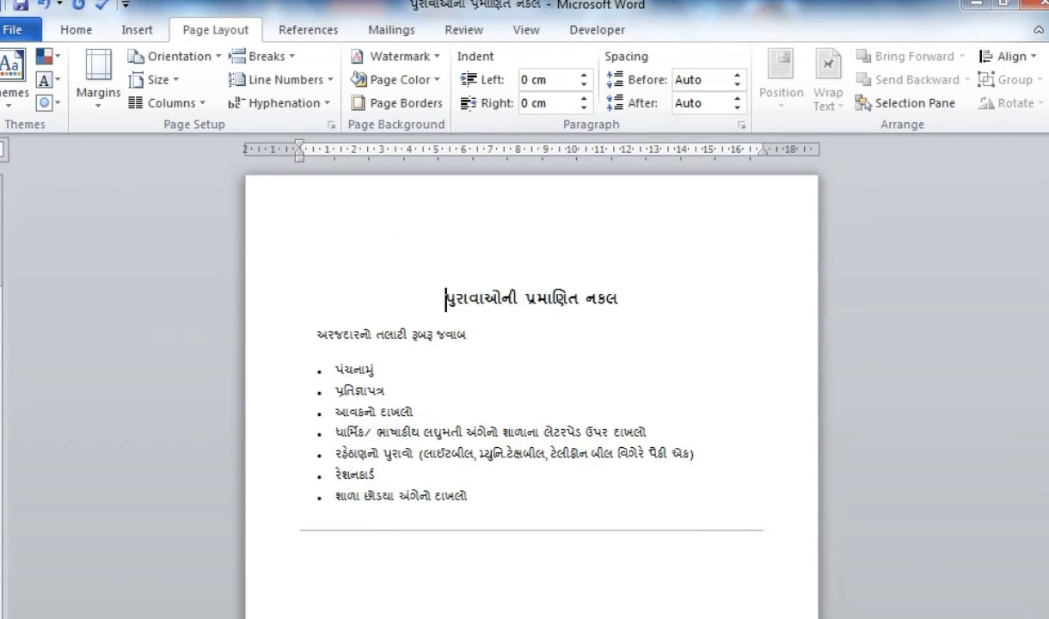
pyautogui.click(457, 335)
pyautogui.click(344, 571)
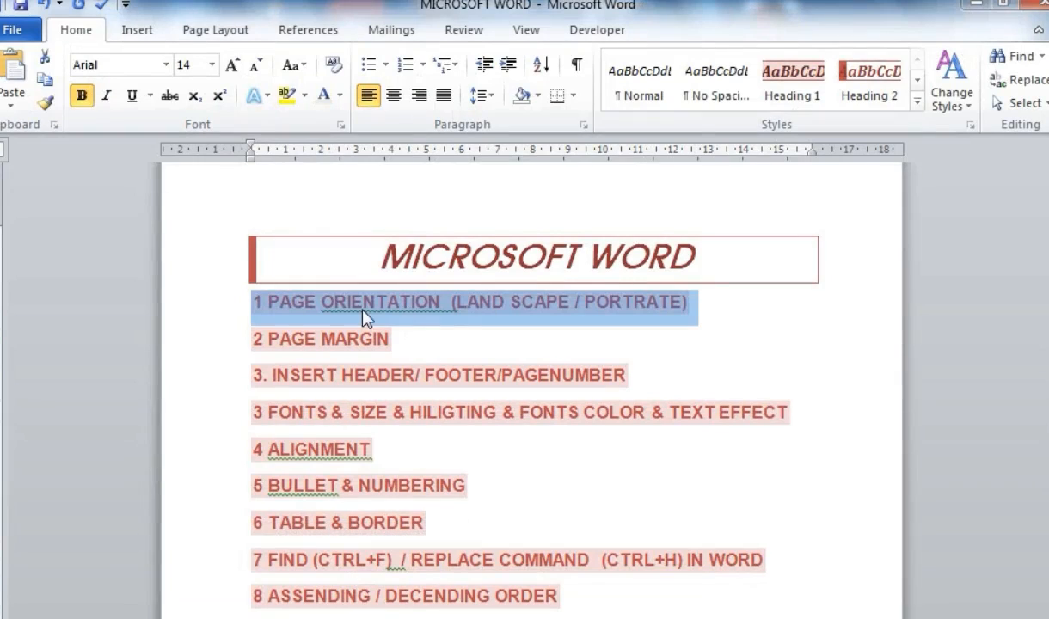
pyautogui.click(415, 316)
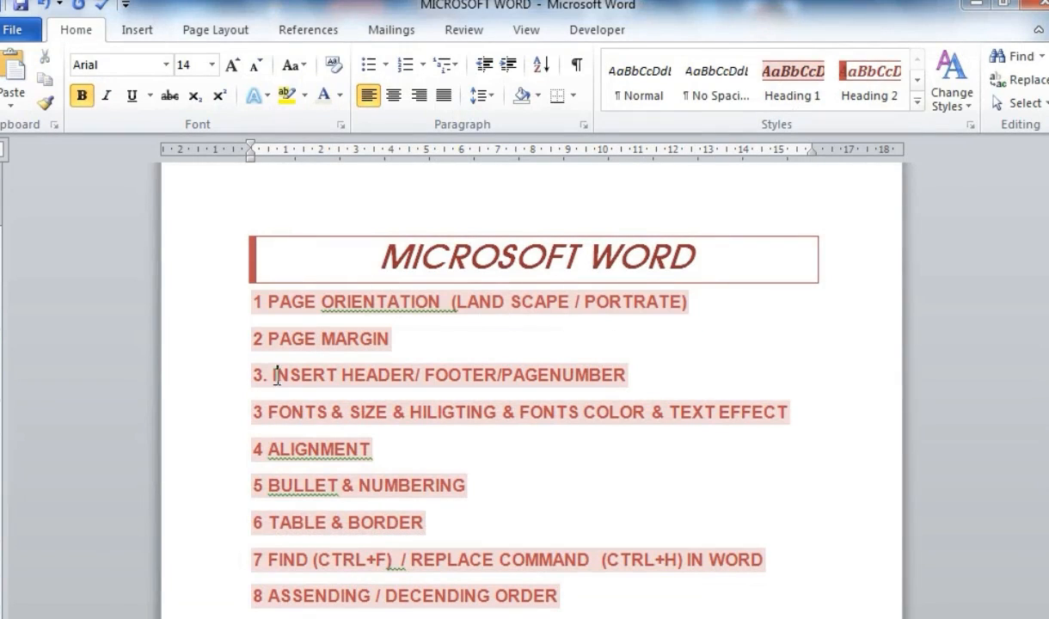
pyautogui.moveTo(273, 374); pyautogui.dragTo(615, 375)
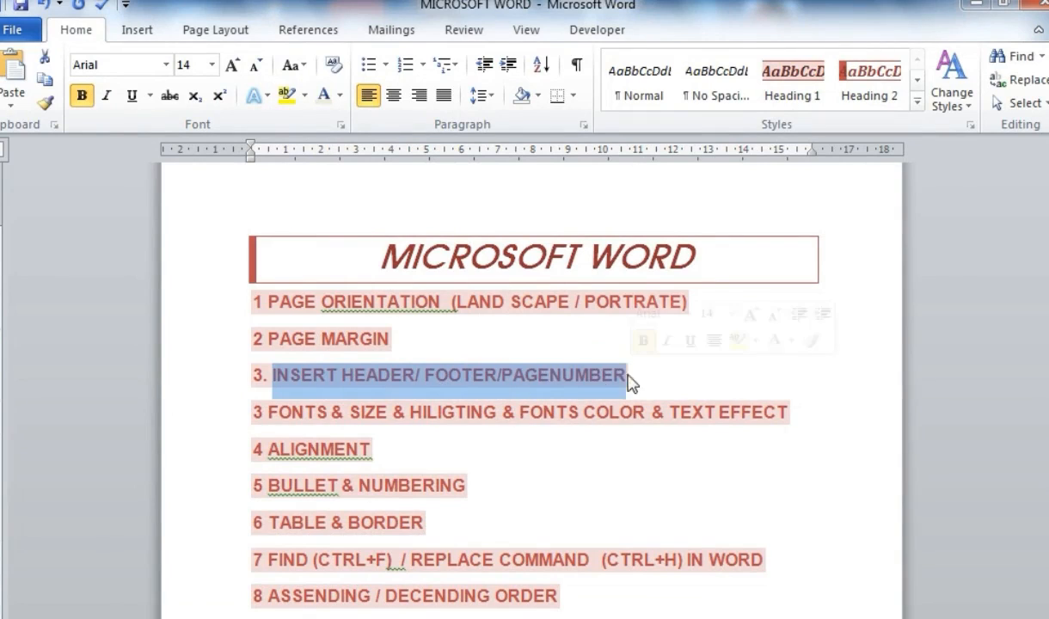
pyautogui.click(528, 384)
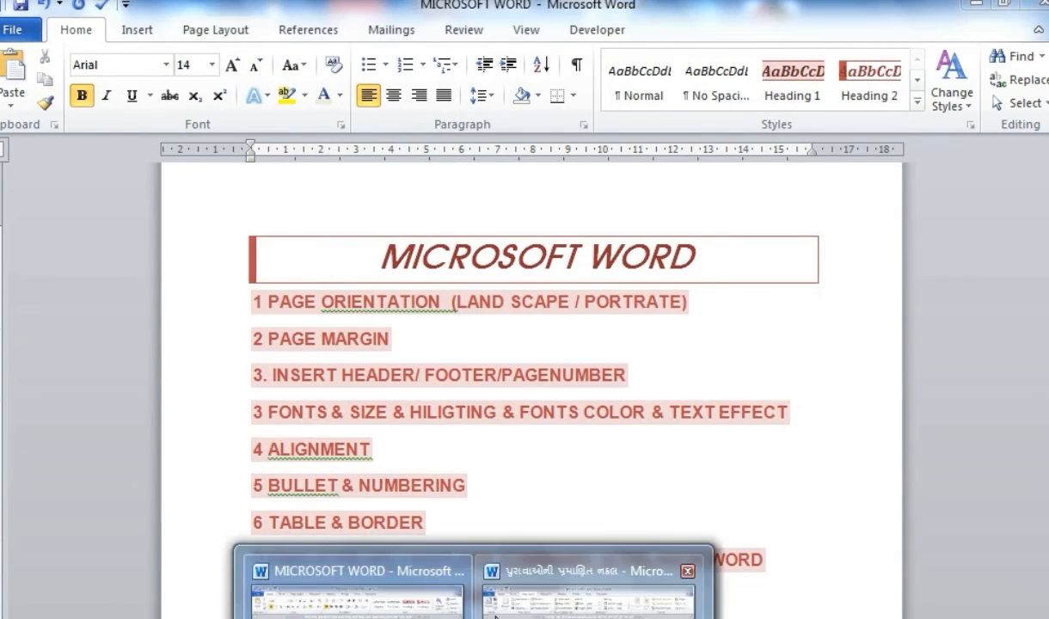
pyautogui.click(529, 564)
pyautogui.click(136, 30)
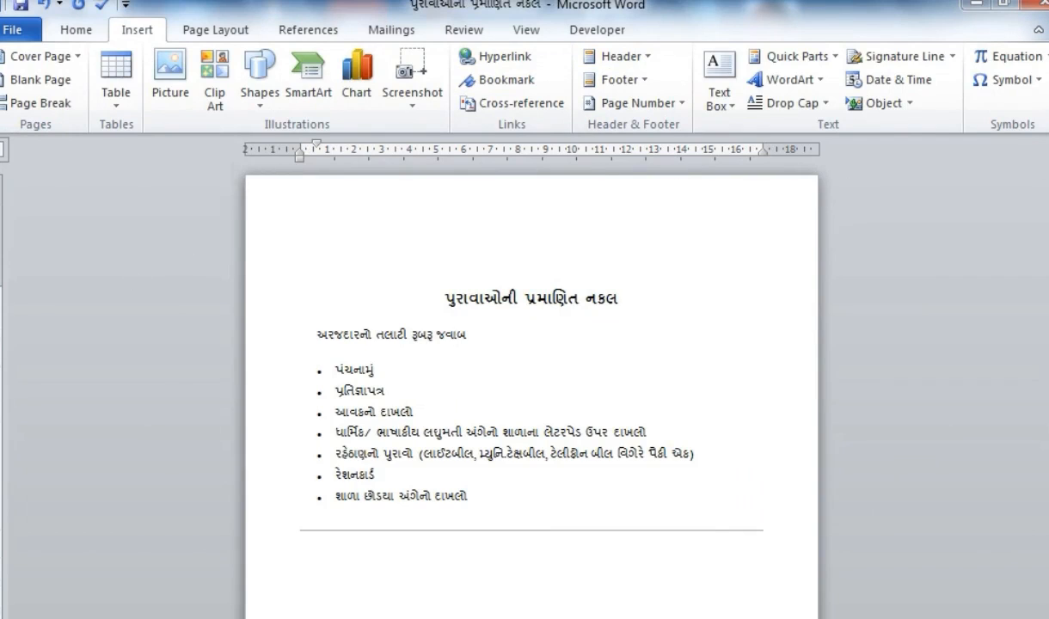
# - Insert an Alphabet header and type the person's full name as its title
pyautogui.click(595, 56)
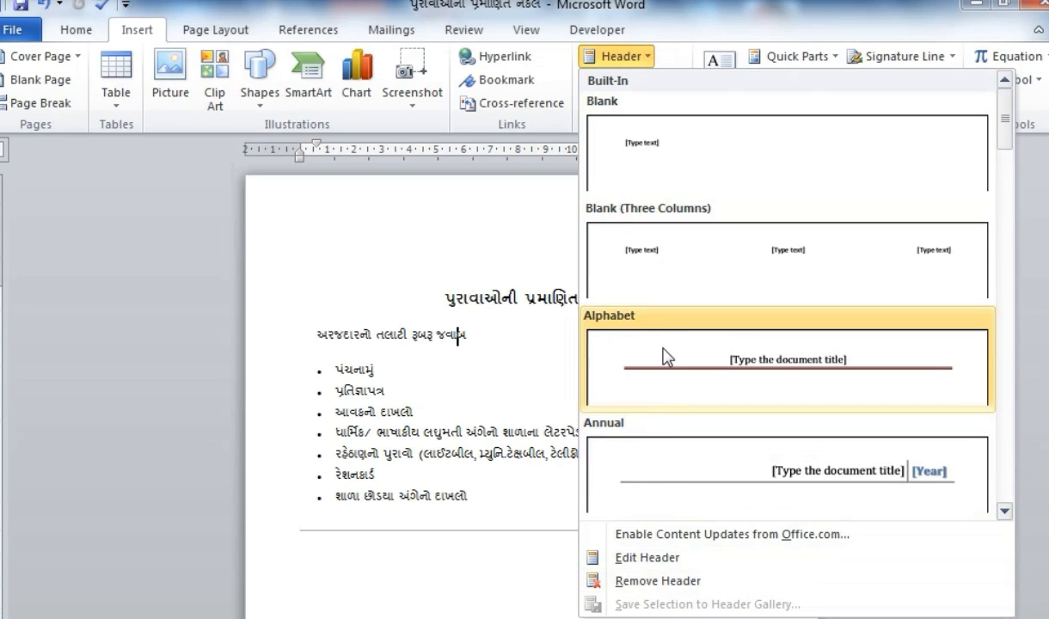
pyautogui.click(632, 332)
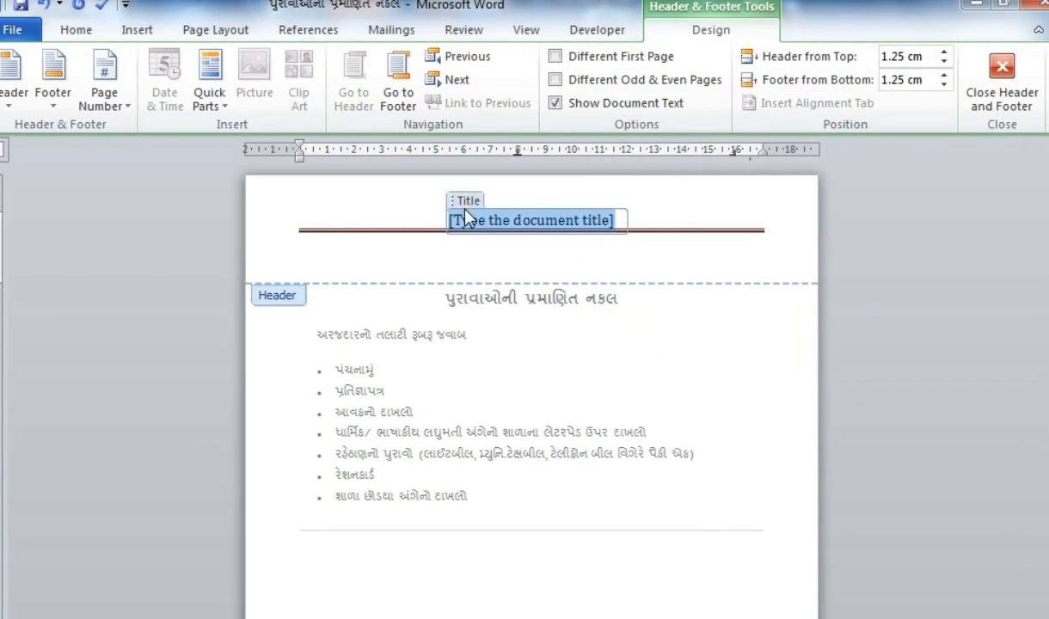
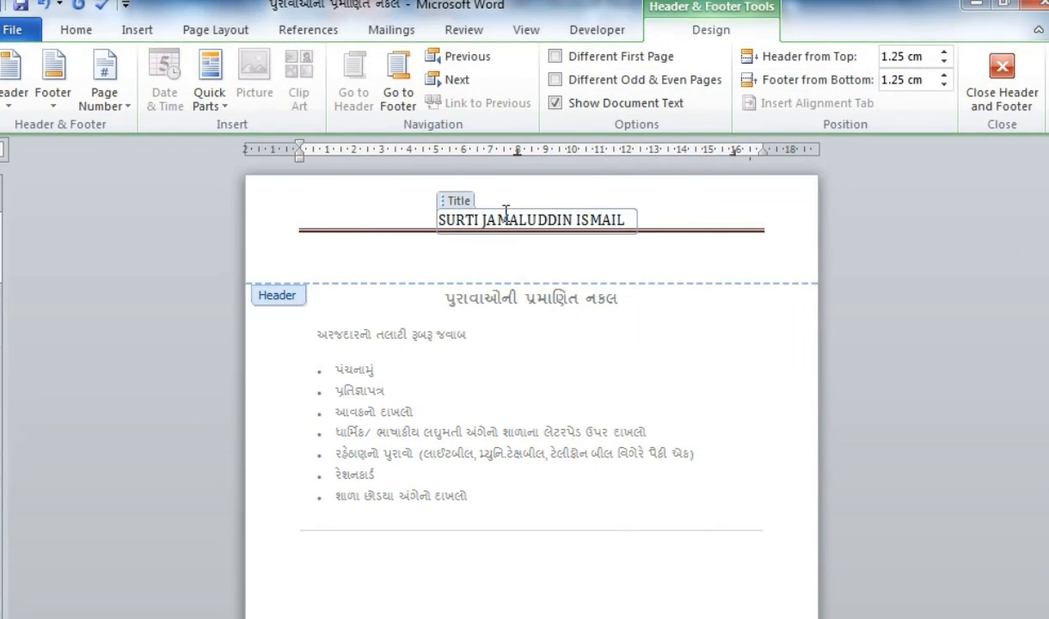
pyautogui.write('A')
pyautogui.press('BackSpace')
# - Reopen the header and duplicate its title line into extra lines
pyautogui.doubleClick(472, 331)
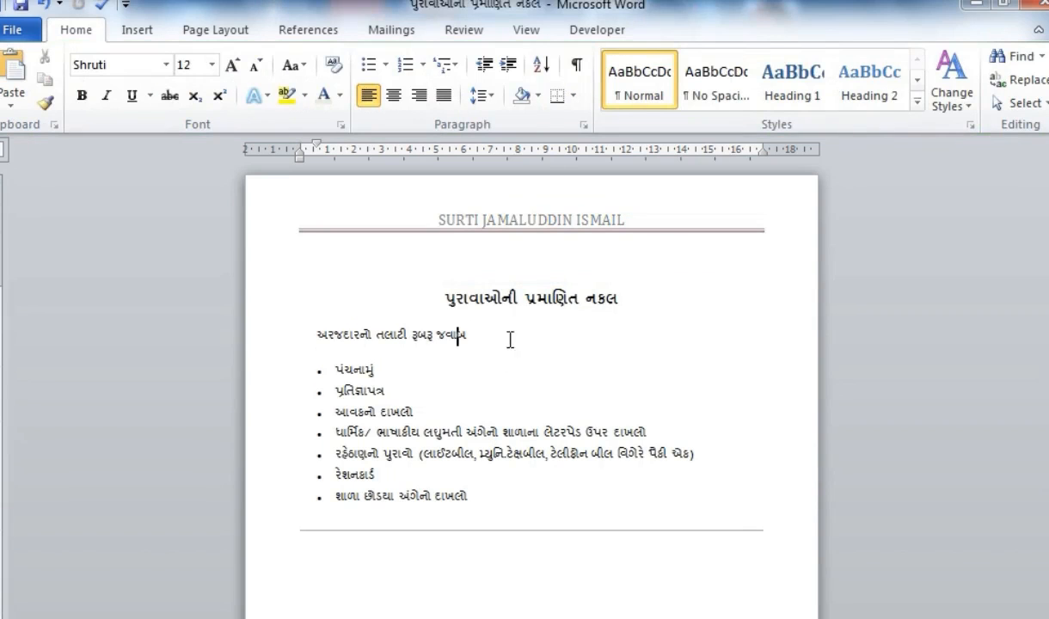
pyautogui.doubleClick(535, 225)
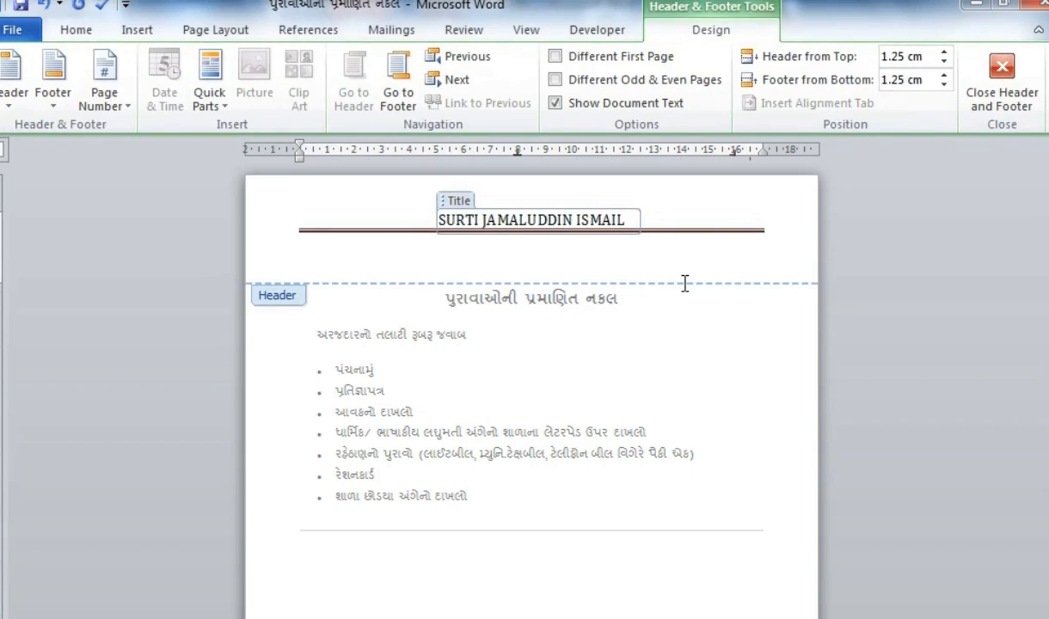
pyautogui.click(513, 275)
pyautogui.click(465, 216)
pyautogui.moveTo(452, 204); pyautogui.dragTo(398, 243)
pyautogui.click(379, 293)
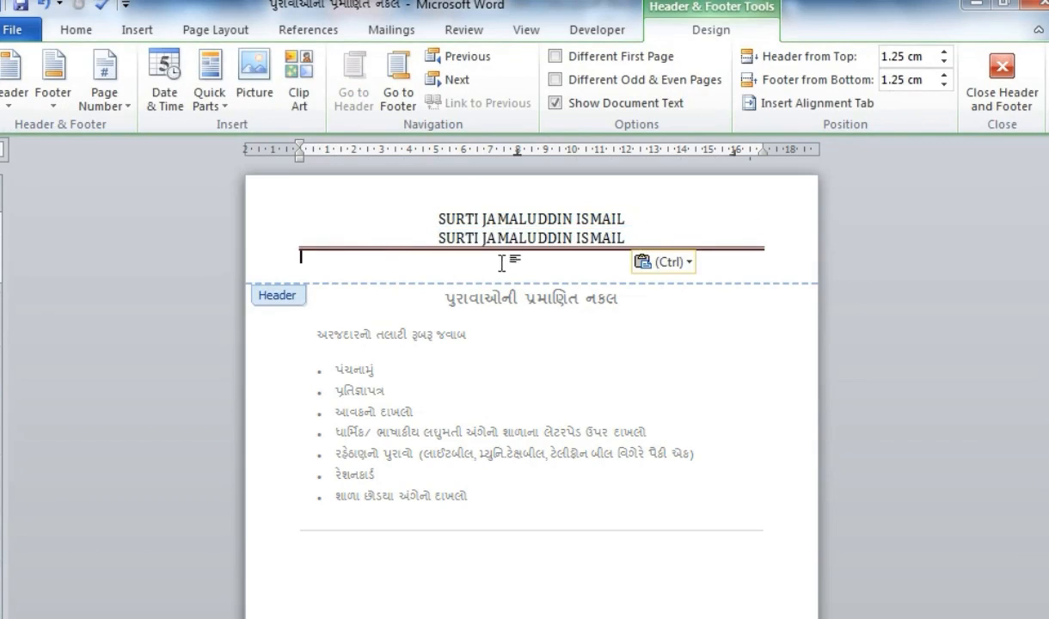
pyautogui.moveTo(452, 221); pyautogui.dragTo(445, 242)
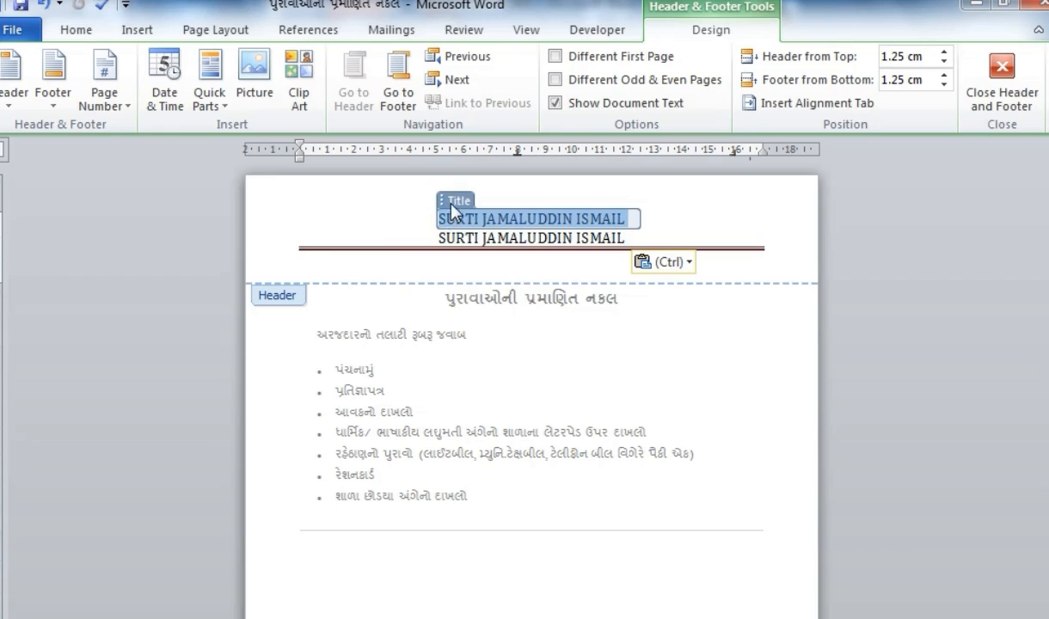
pyautogui.moveTo(450, 203); pyautogui.dragTo(458, 260)
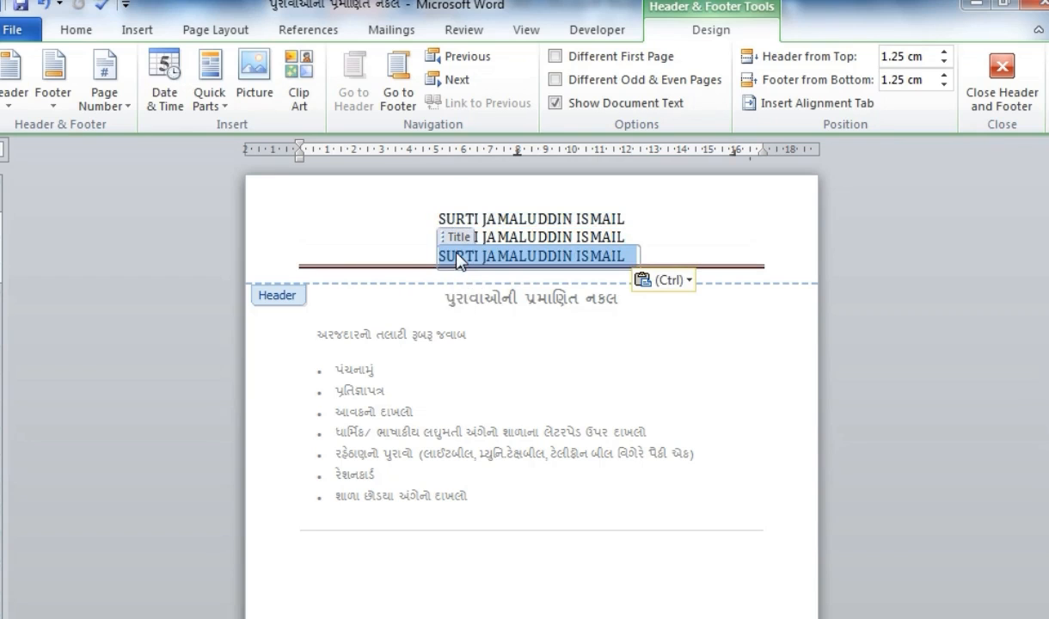
# - Replace all header lines with the person's full name on one line and return to the body
pyautogui.click(509, 281)
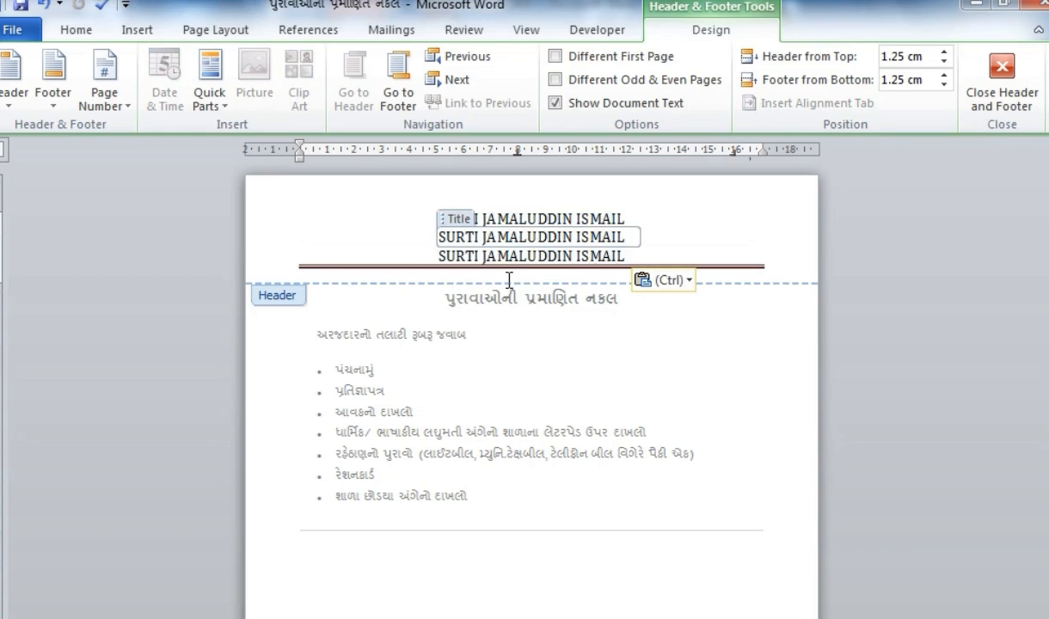
pyautogui.hotkey('ctrl', 'a')
pyautogui.write('AMOD DIST')
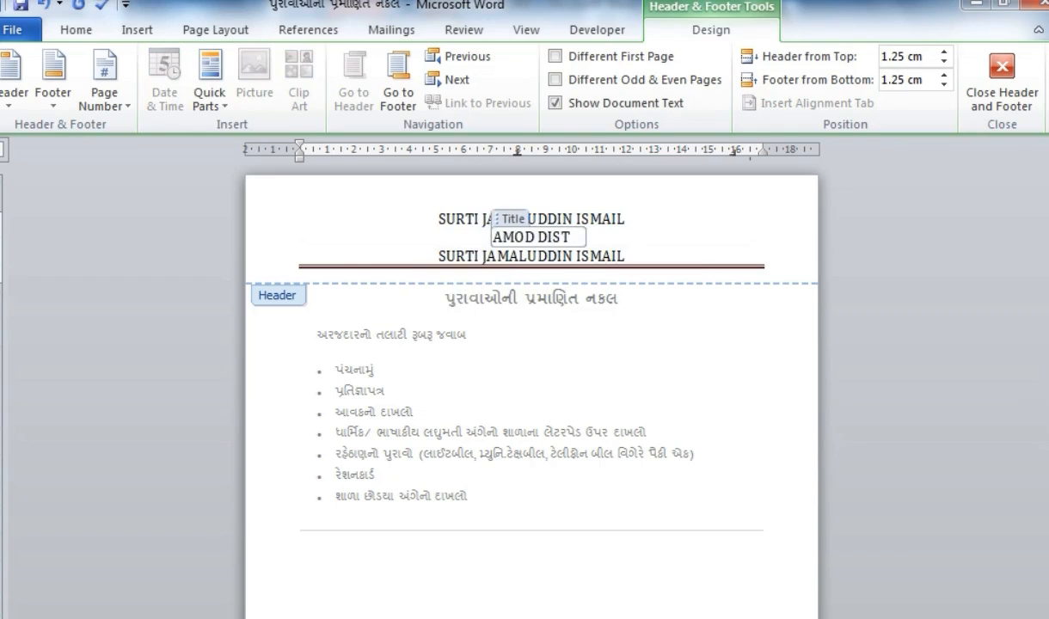
pyautogui.write(' BHARUCH')
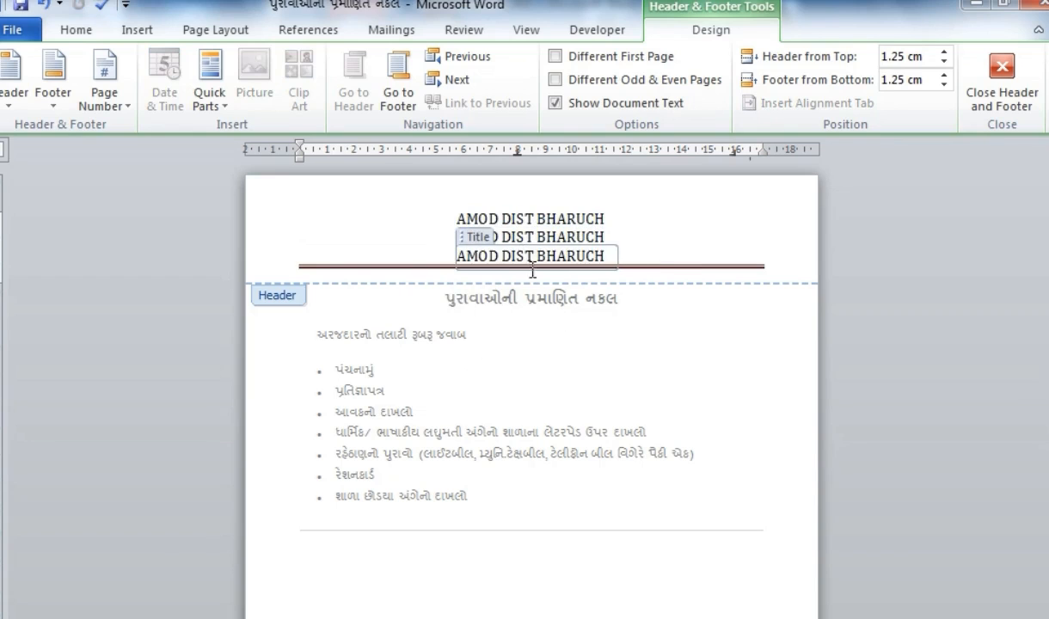
pyautogui.hotkey('ctrl', 'a')
pyautogui.press('Left')
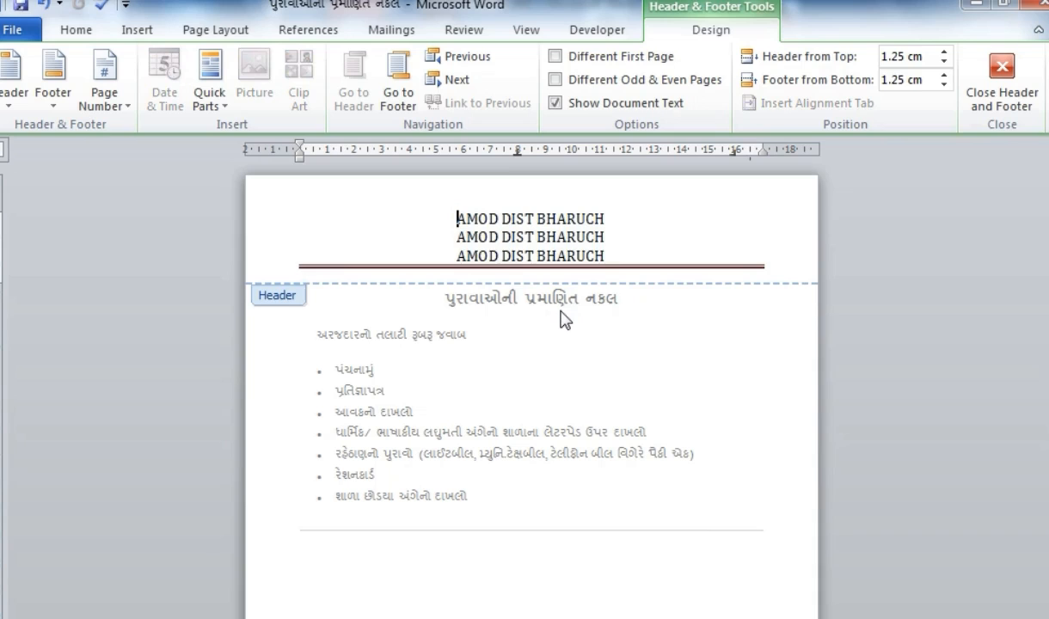
pyautogui.moveTo(440, 221); pyautogui.dragTo(587, 270)
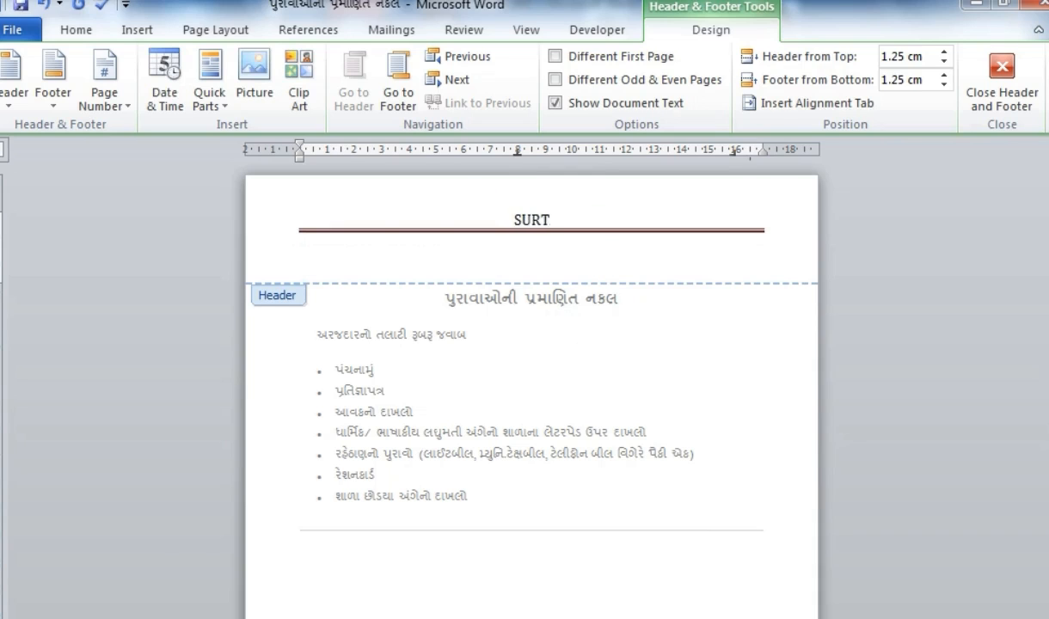
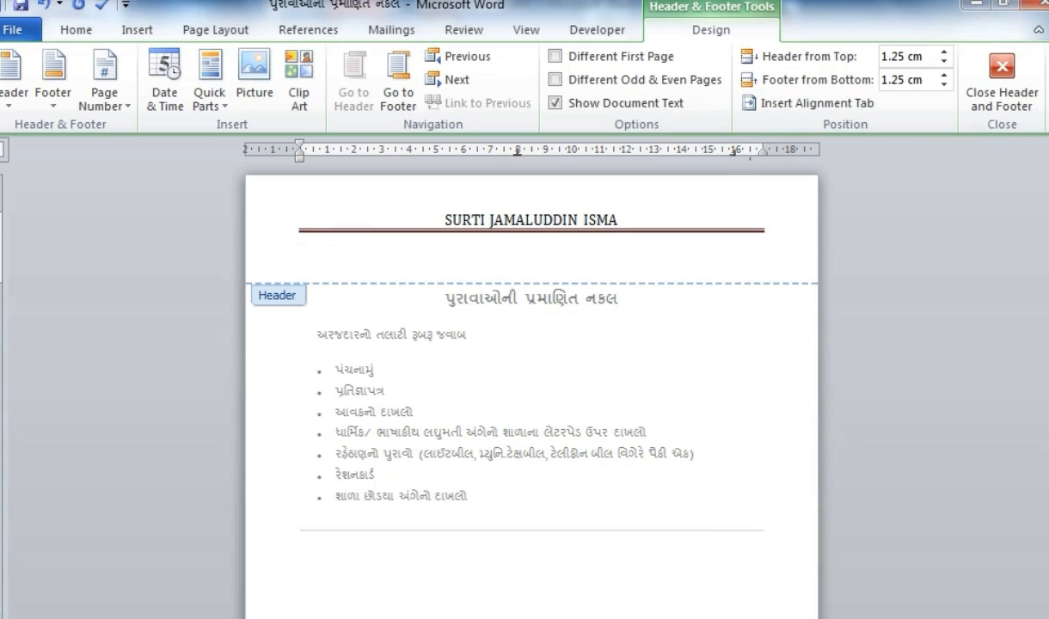
pyautogui.doubleClick(621, 377)
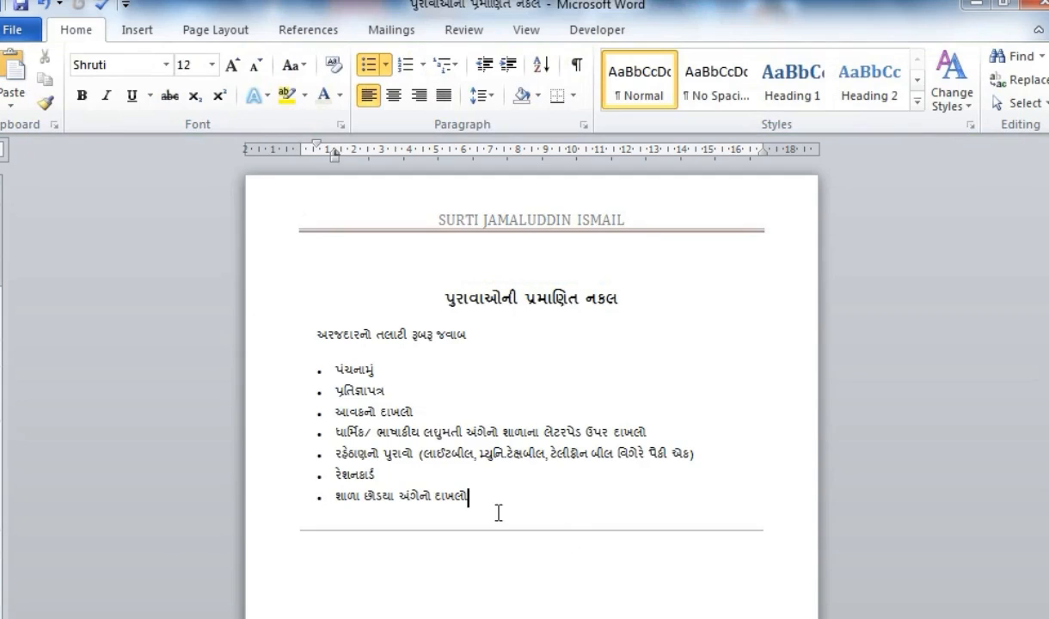
# - Add blank paragraphs after the last bullet until the document spans three pages
pyautogui.press('Return')
pyautogui.press('Return')
pyautogui.press('Return')
pyautogui.press('Return')
pyautogui.press('Return')
pyautogui.press('Return')
pyautogui.press('Return')
pyautogui.press('Return')
pyautogui.press('Return')
pyautogui.press('Return')
pyautogui.press('Return')
pyautogui.press('Return')
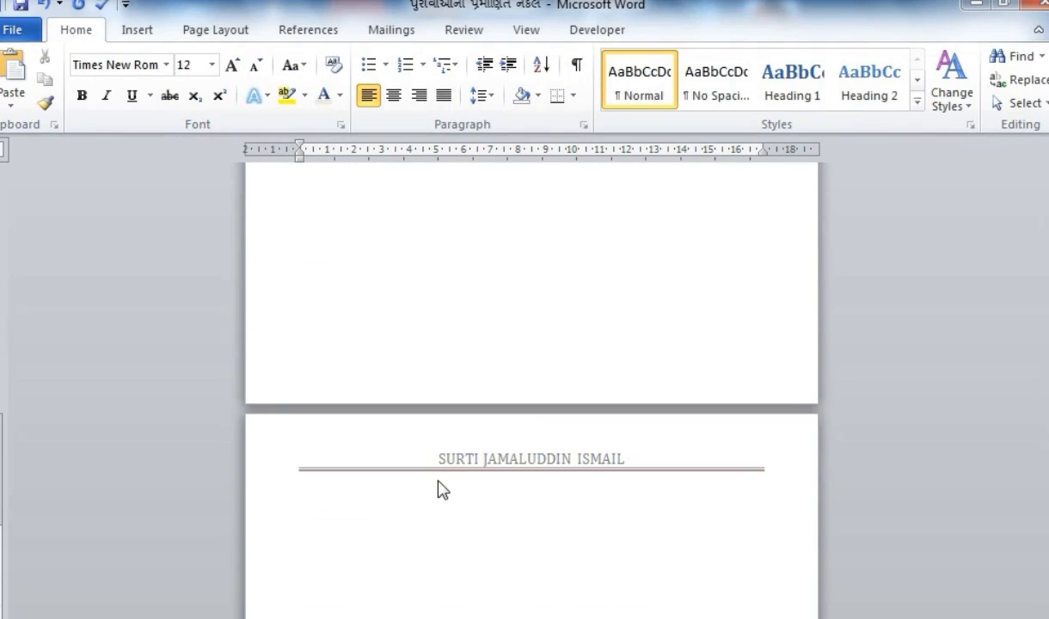
pyautogui.scroll(-3, 441, 494)
pyautogui.press('Return')
pyautogui.press('Return')
pyautogui.press('Return')
pyautogui.press('Return')
pyautogui.press('Return')
pyautogui.press('Return')
pyautogui.press('Return')
pyautogui.press('Return')
pyautogui.press('Return')
pyautogui.press('Return')
pyautogui.press('Return')
pyautogui.press('Return')
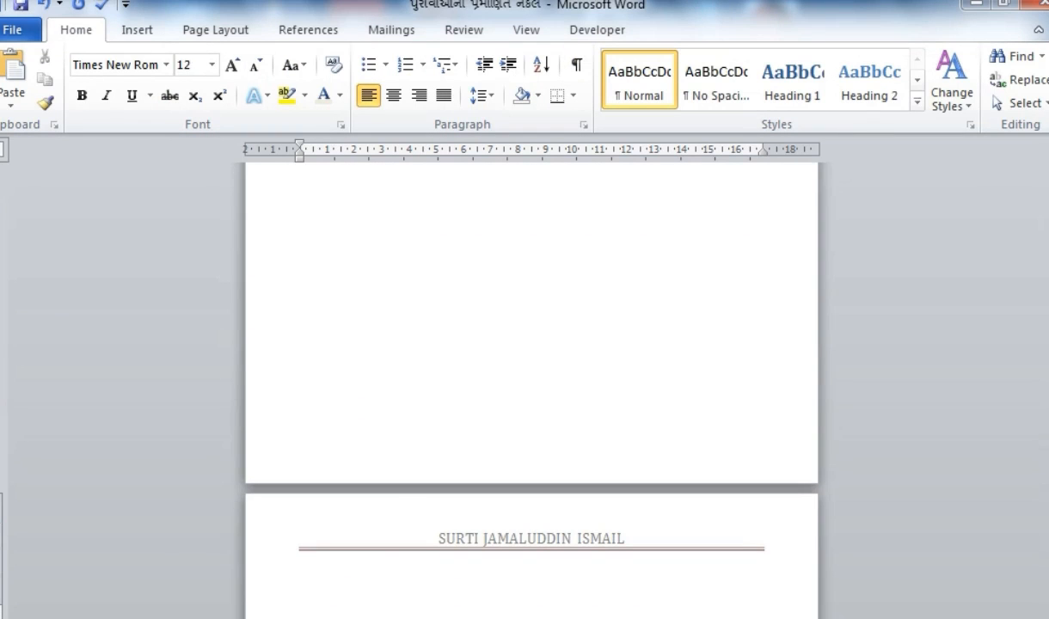
pyautogui.scroll(20, 402, 488)
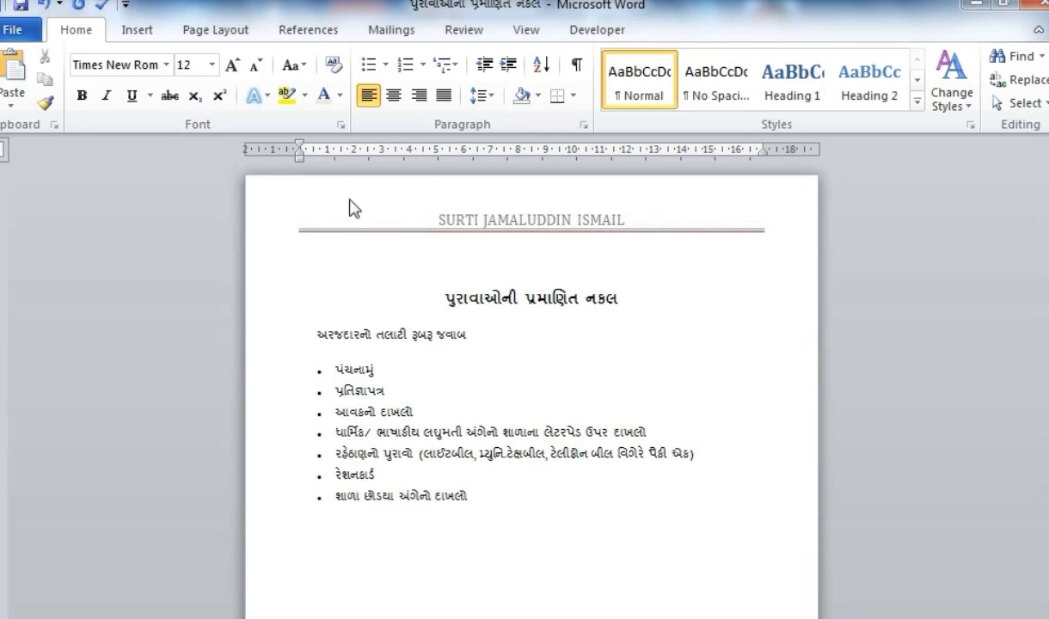
pyautogui.click(414, 451)
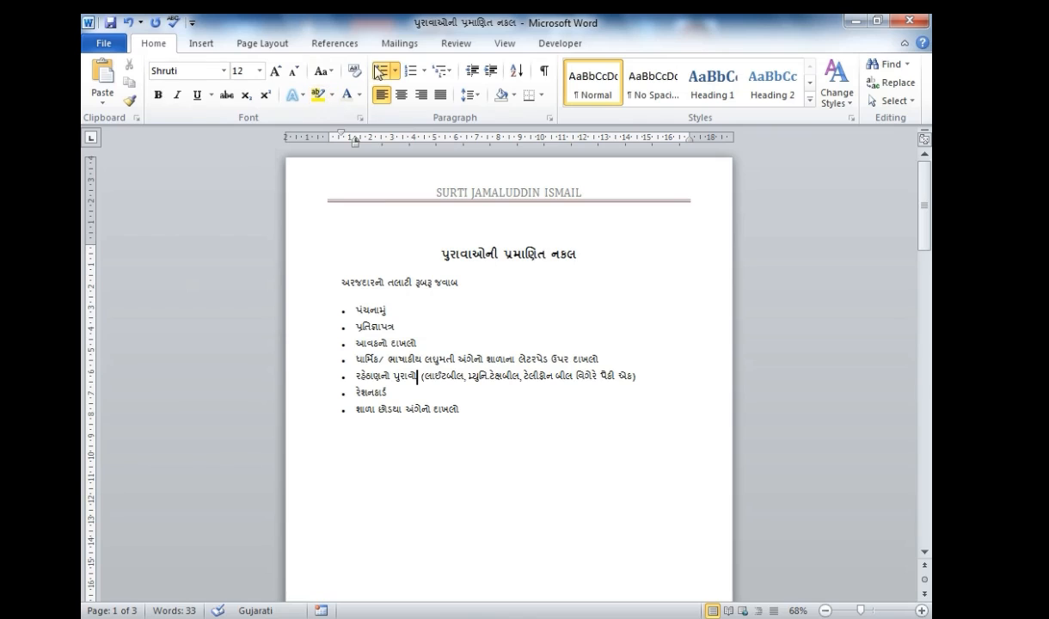
# - Insert a Blank (Three Columns) footer reading THANKS on the left and PAGE NO in the centre
pyautogui.click(203, 44)
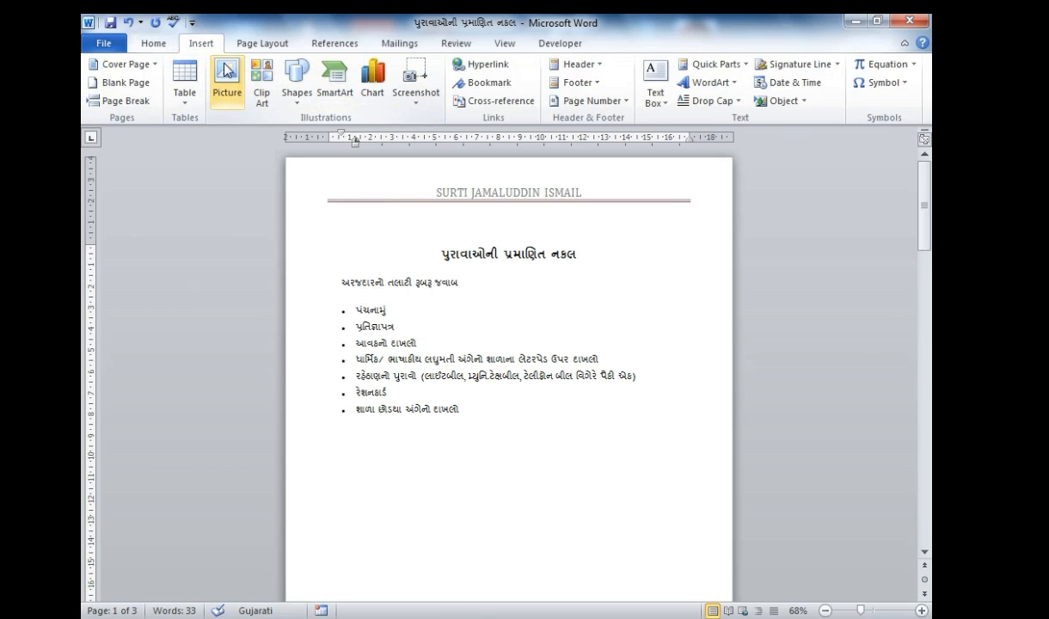
pyautogui.click(573, 84)
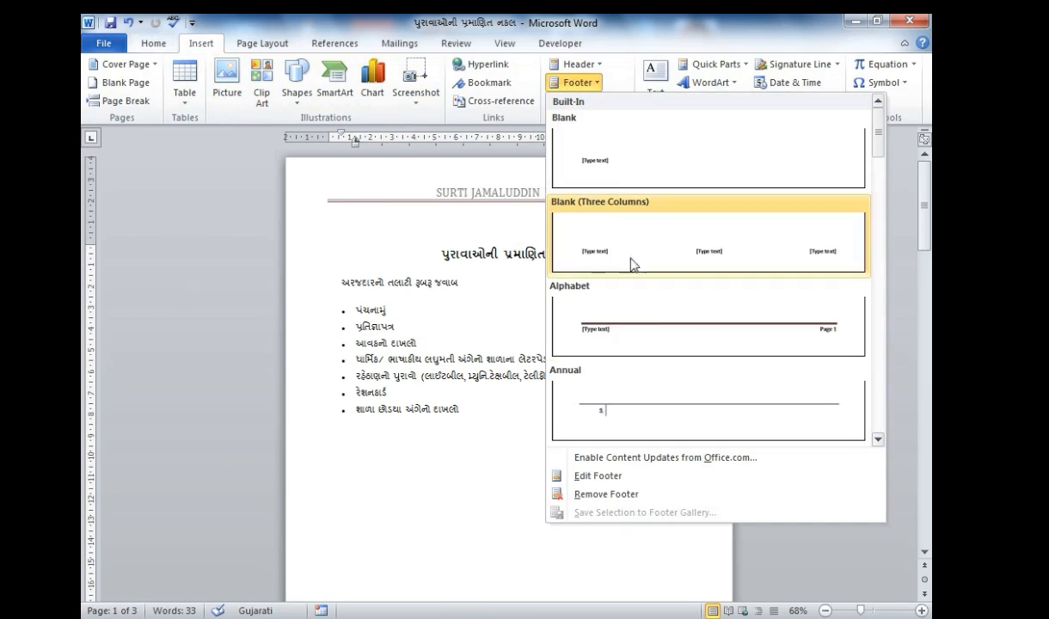
pyautogui.click(707, 258)
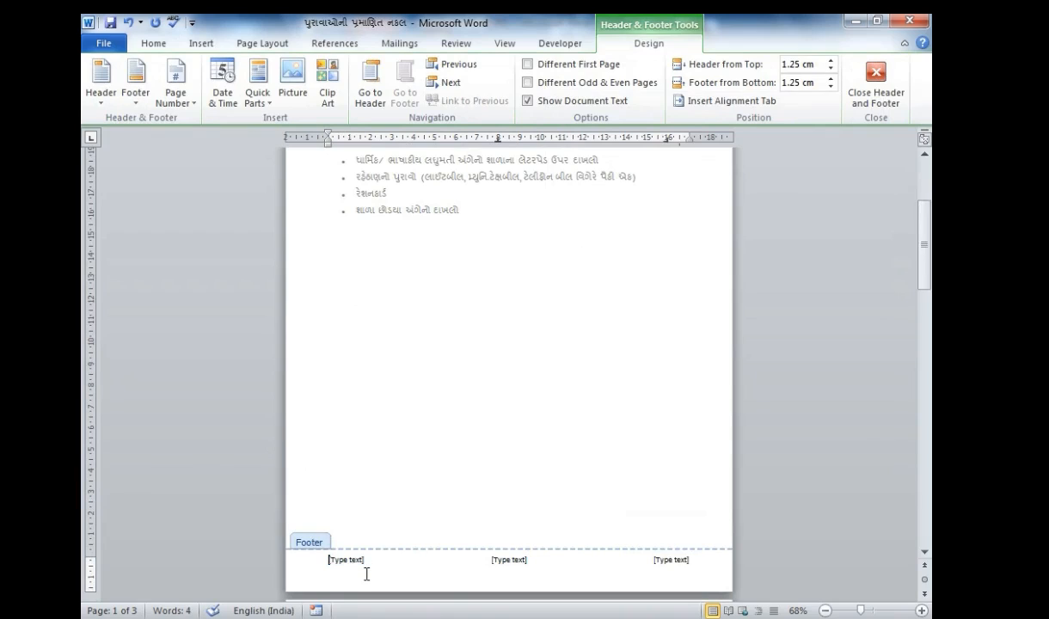
pyautogui.click(497, 559)
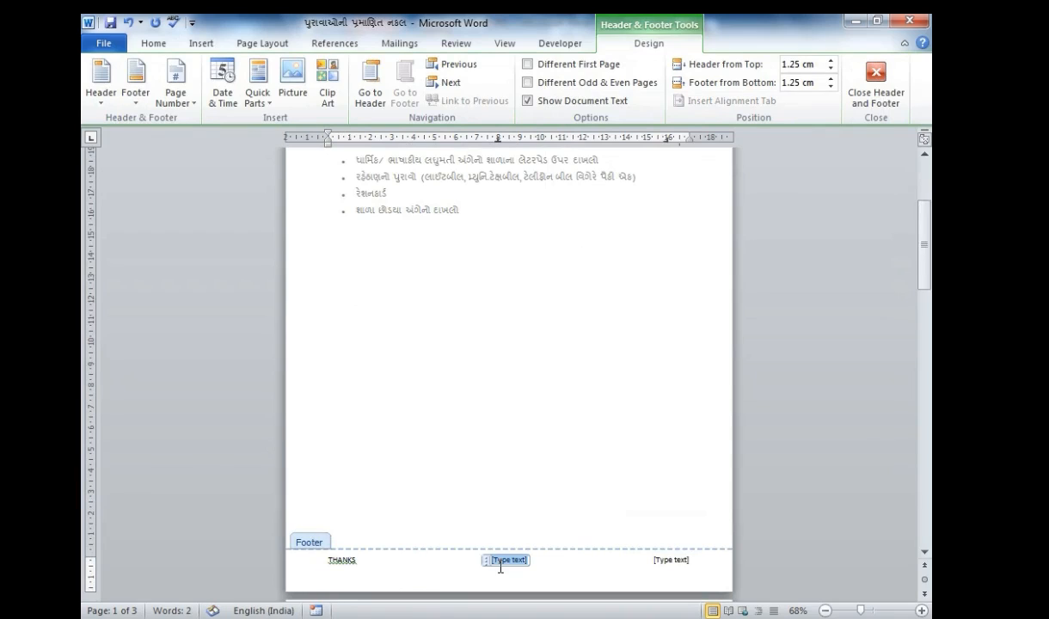
pyautogui.write('PAGE NO')
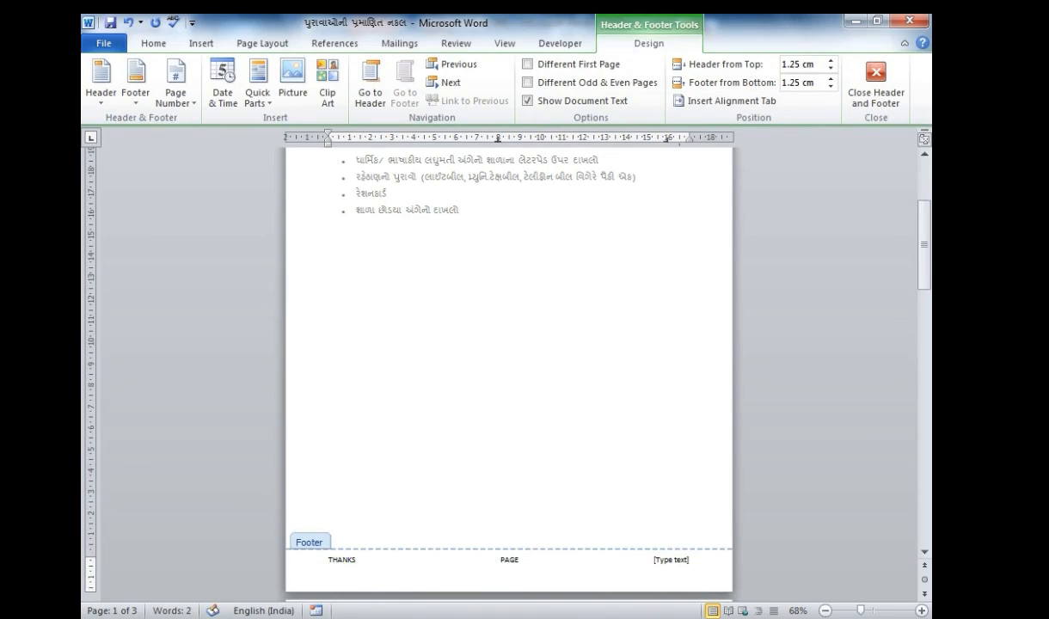
pyautogui.click(679, 561)
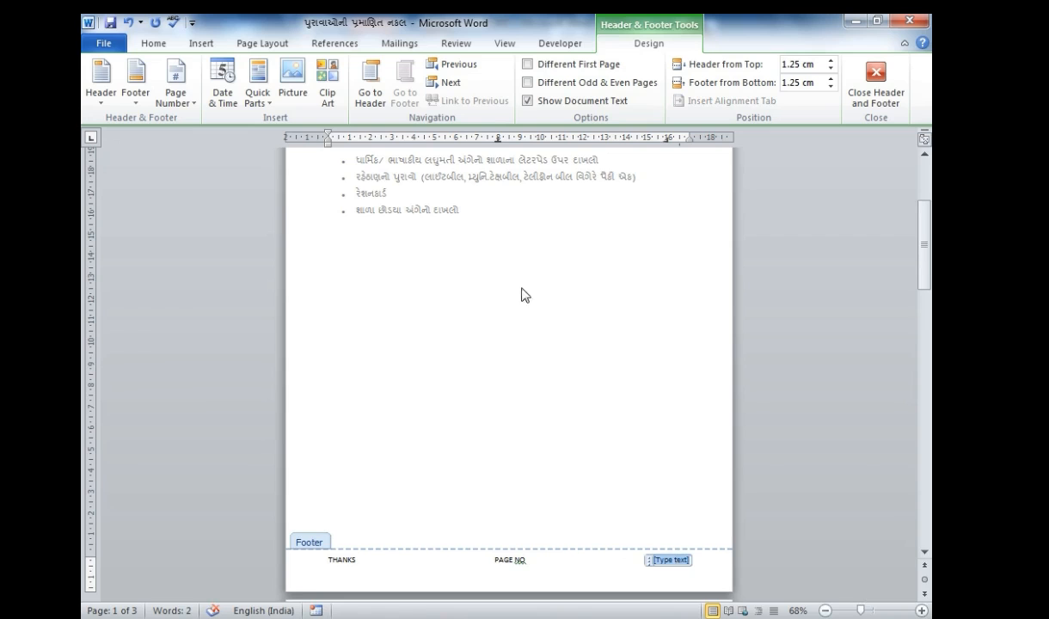
pyautogui.click(201, 44)
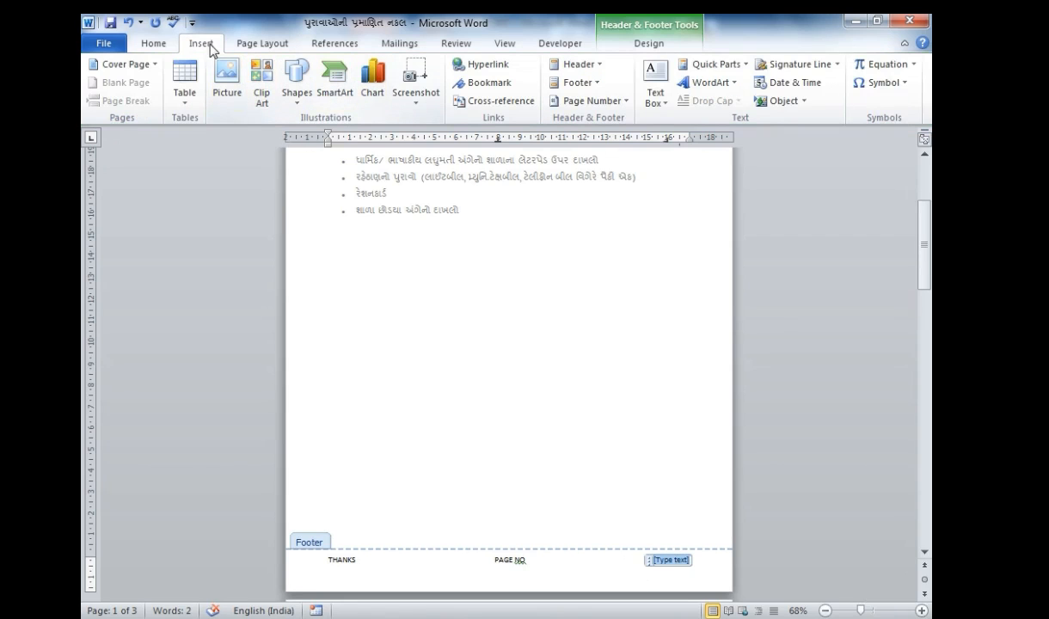
# - Add Plain Number 3 page numbers at the bottom right of every page, then close the footer
pyautogui.click(590, 100)
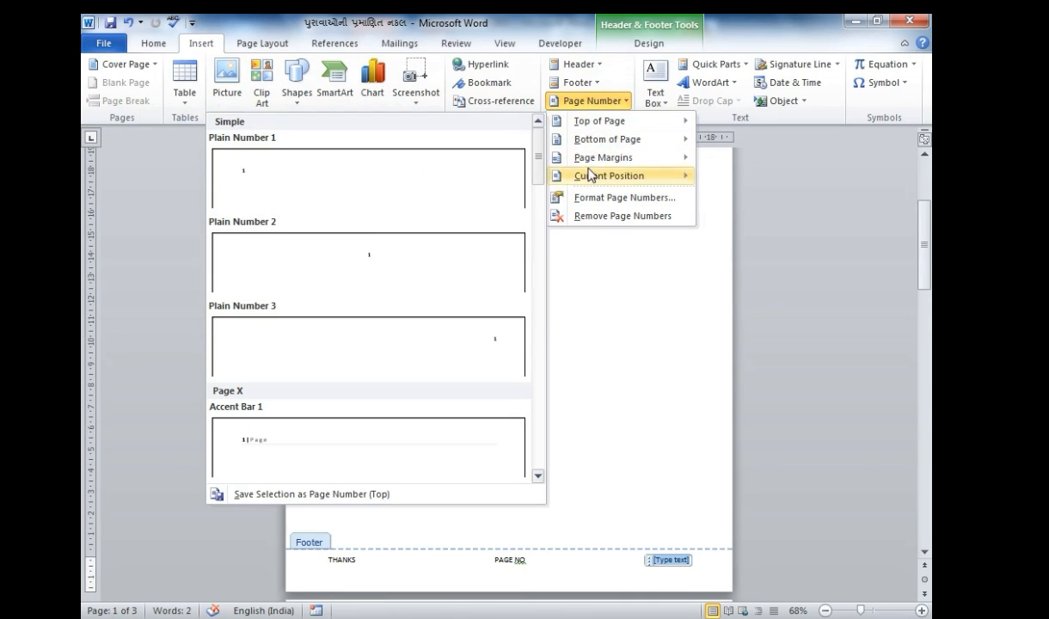
pyautogui.moveTo(593, 181)
pyautogui.moveTo(596, 145)
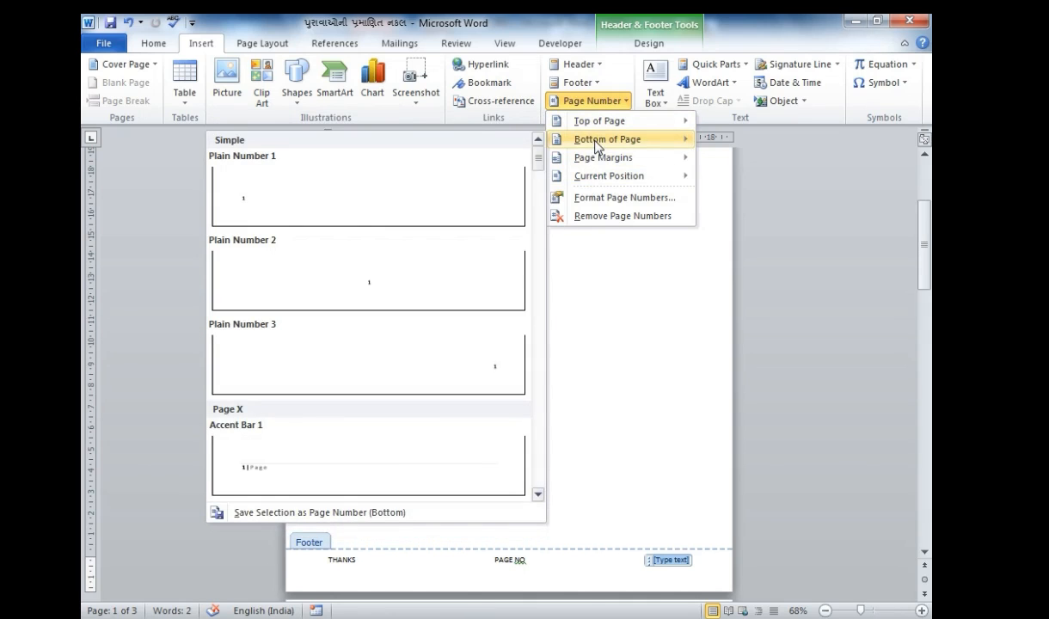
pyautogui.click(451, 375)
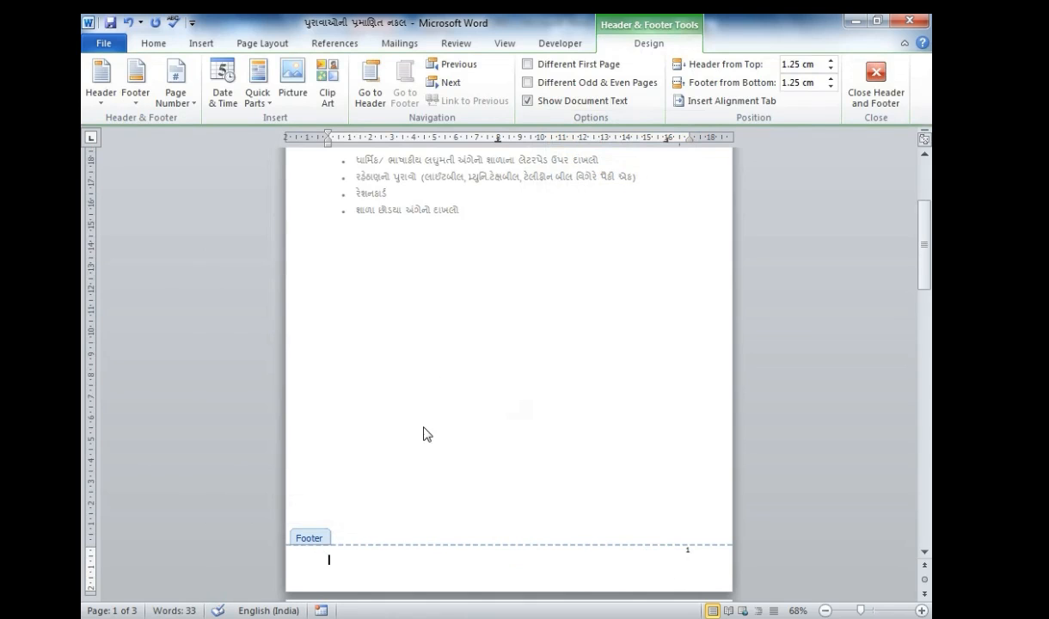
pyautogui.doubleClick(407, 211)
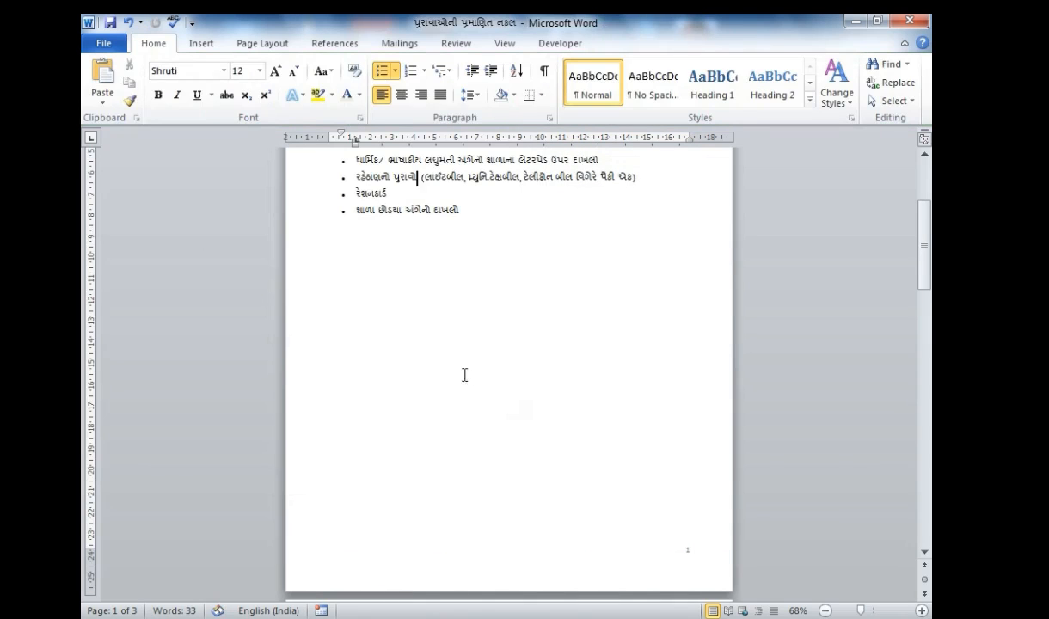
# - Add a new blank fourth page after the empty third page
pyautogui.click(532, 503)
pyautogui.scroll(4, 526, 525)
pyautogui.scroll(-2, 505, 536)
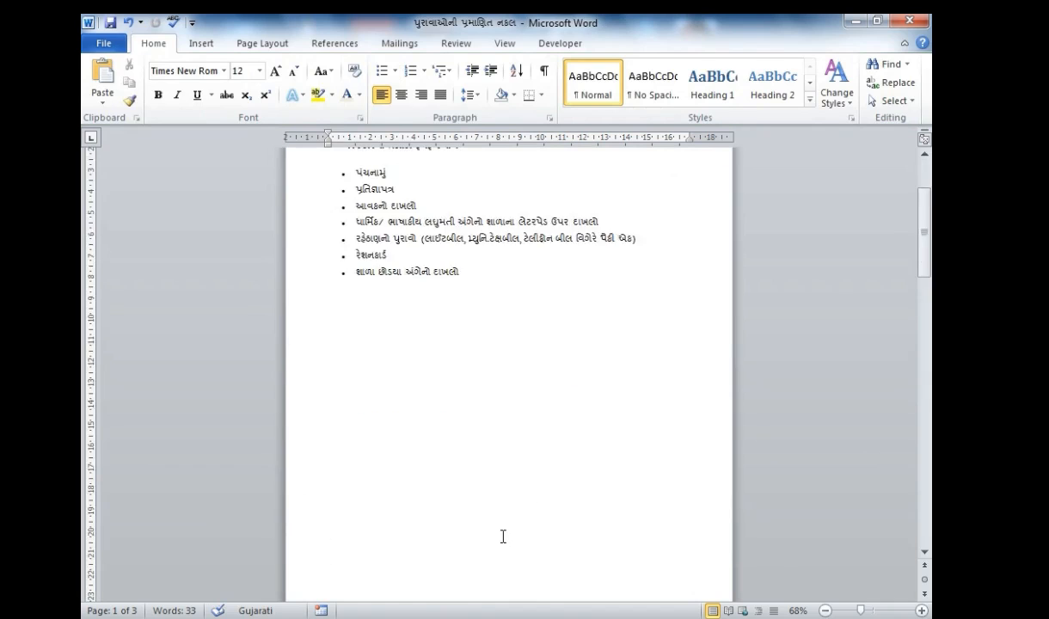
pyautogui.scroll(-6, 516, 543)
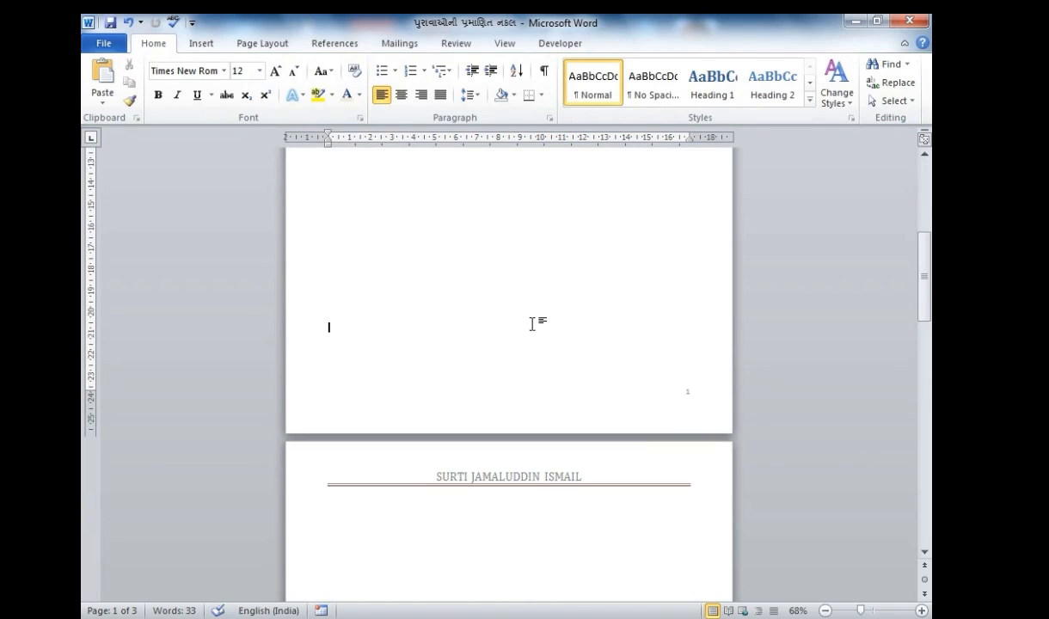
pyautogui.scroll(-15, 522, 571)
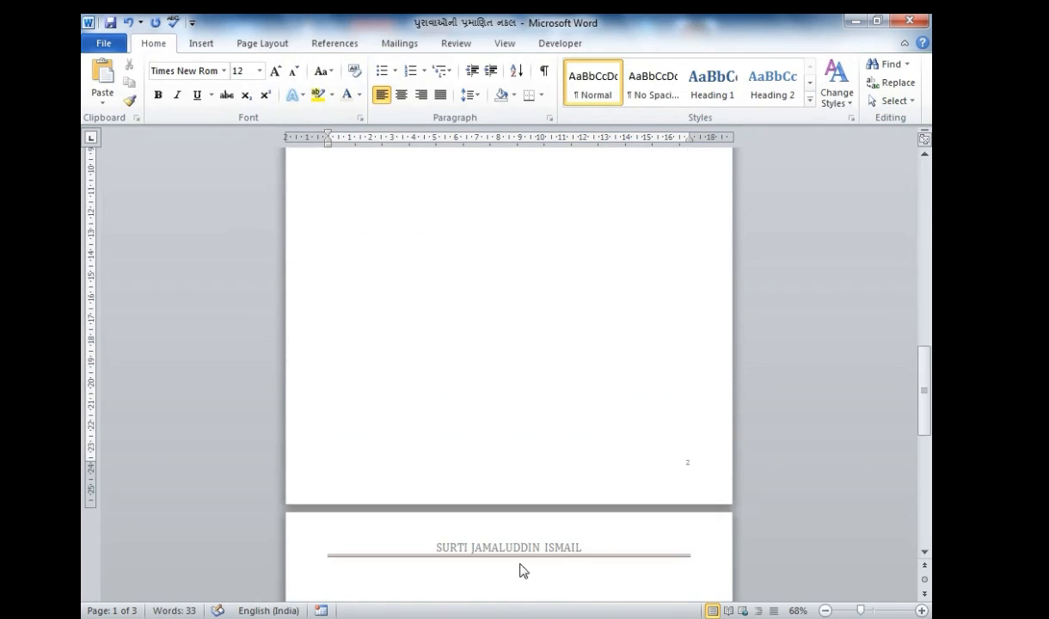
pyautogui.scroll(-12, 627, 519)
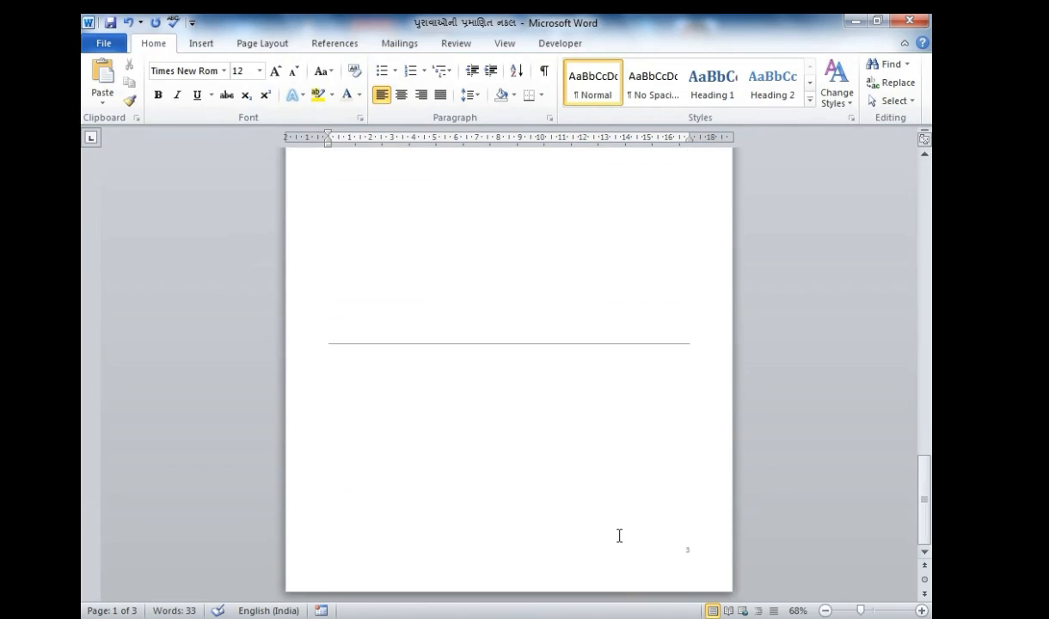
pyautogui.click(683, 521)
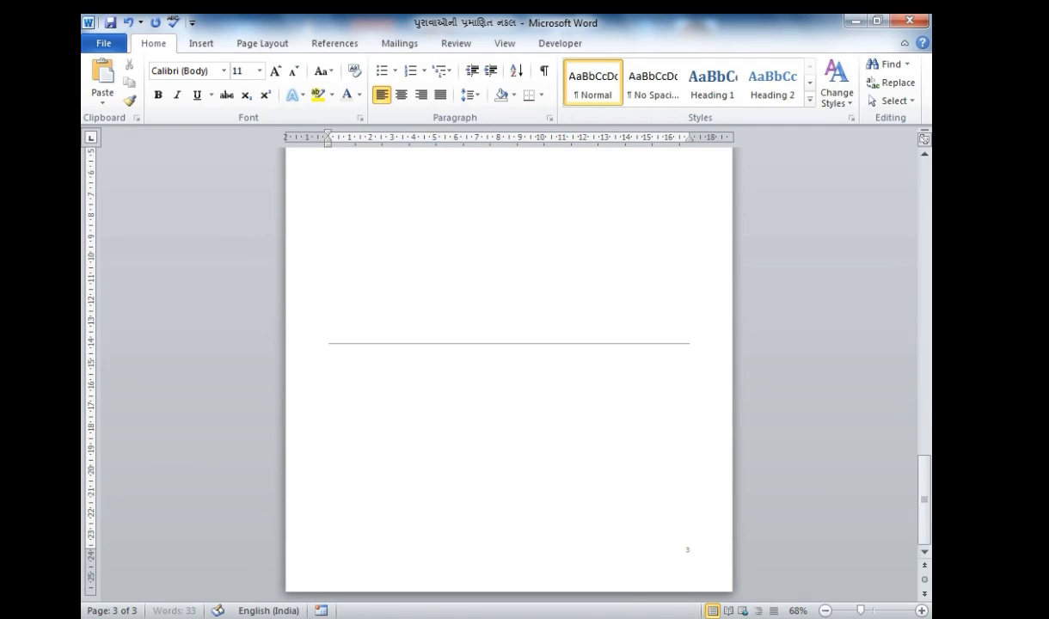
pyautogui.press('Return')
pyautogui.press('Return')
pyautogui.press('Return')
pyautogui.press('Return')
pyautogui.press('Return')
pyautogui.press('Return')
pyautogui.press('Return')
pyautogui.press('Return')
pyautogui.scroll(-9, 679, 497)
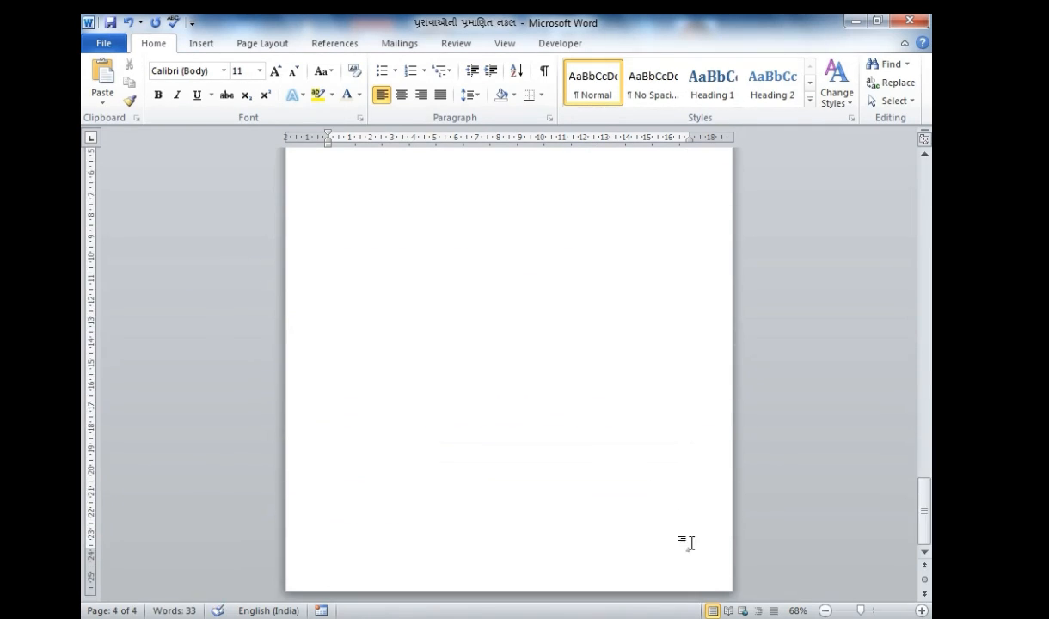
pyautogui.scroll(15, 424, 473)
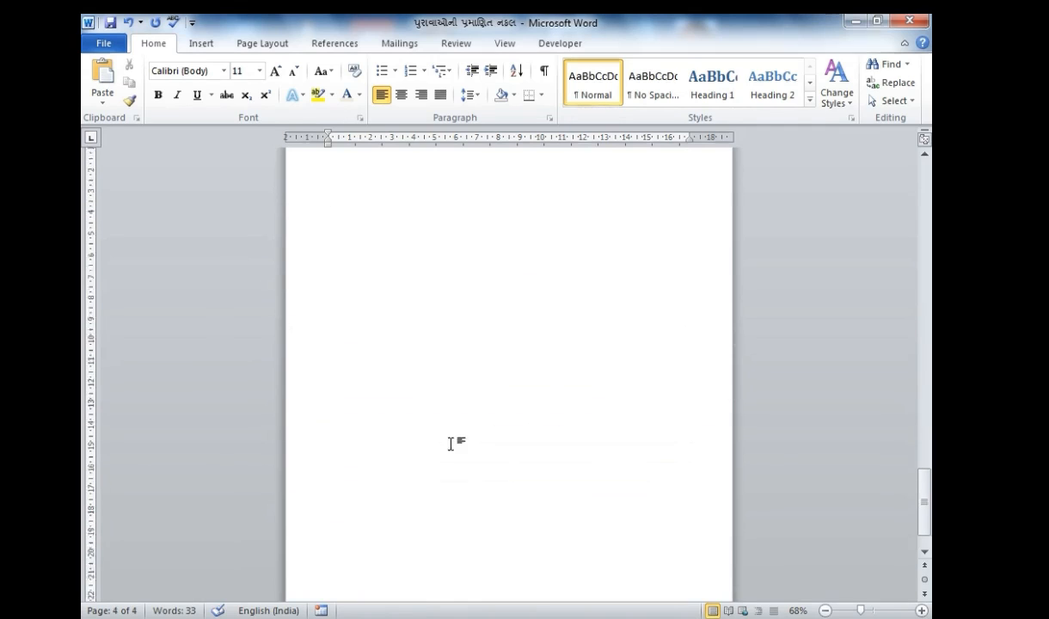
pyautogui.scroll(6, 424, 473)
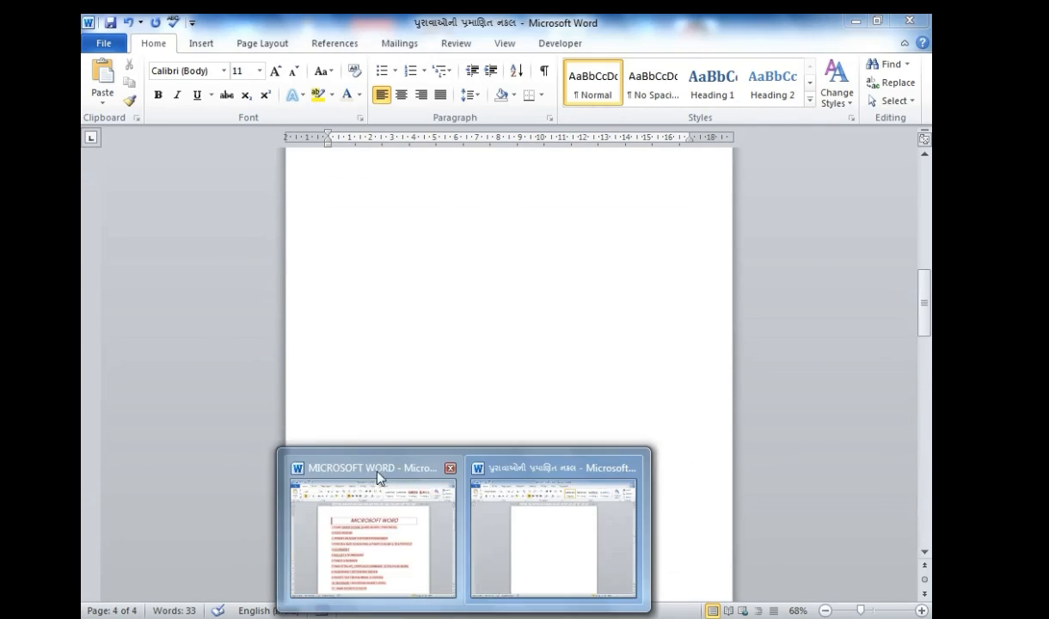
# - Glance at the MICROSOFT WORD topics document, then move to the Gujarati document from the taskbar previews
pyautogui.click(370, 469)
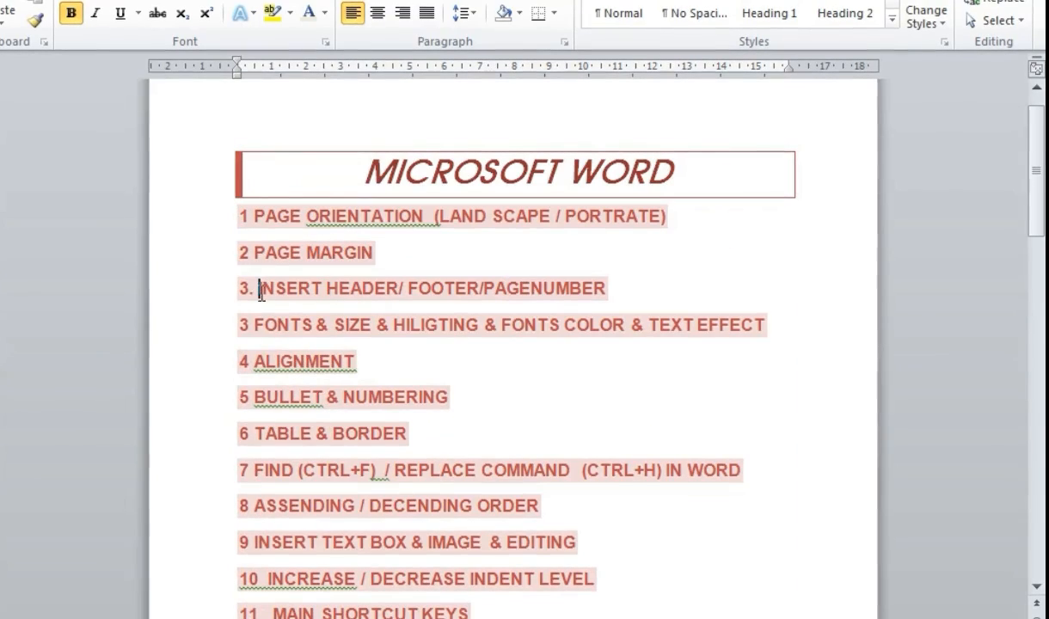
pyautogui.moveTo(253, 325); pyautogui.dragTo(766, 342)
pyautogui.click(632, 400)
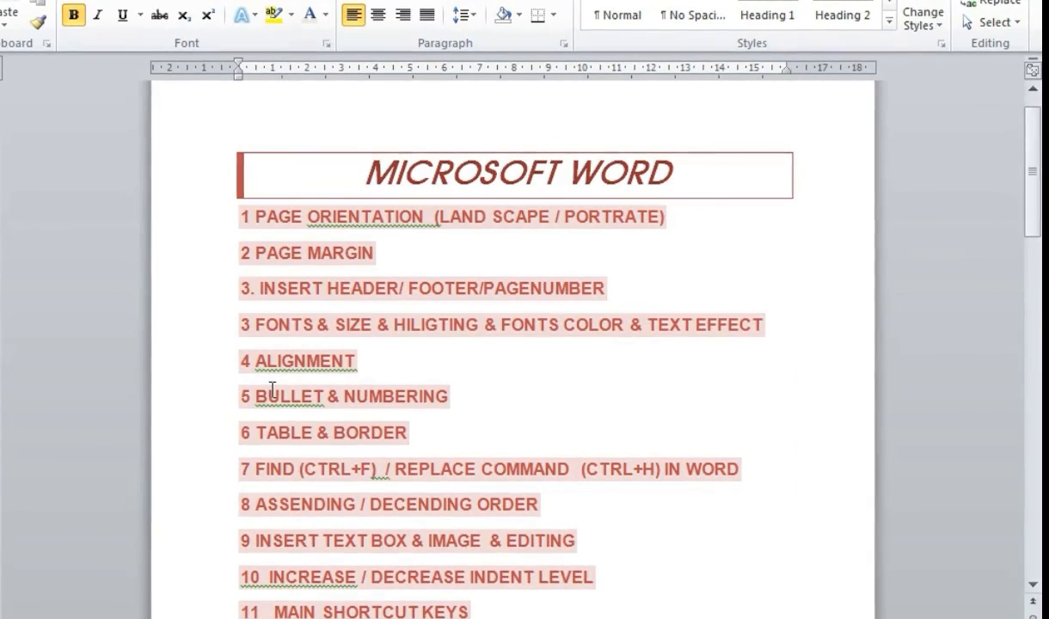
pyautogui.moveTo(519, 500)
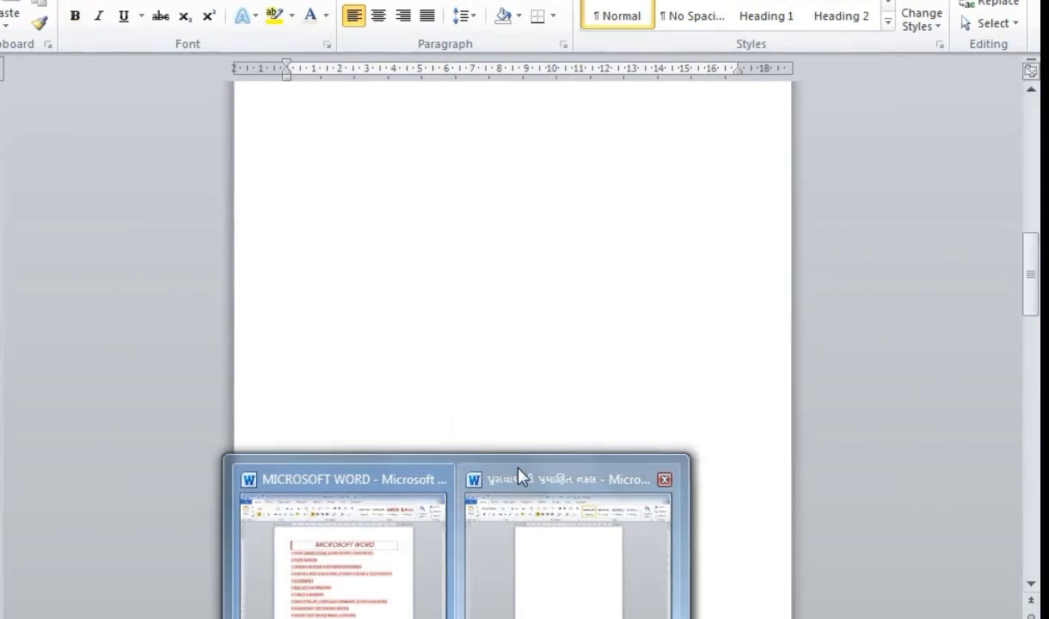
pyautogui.click(519, 478)
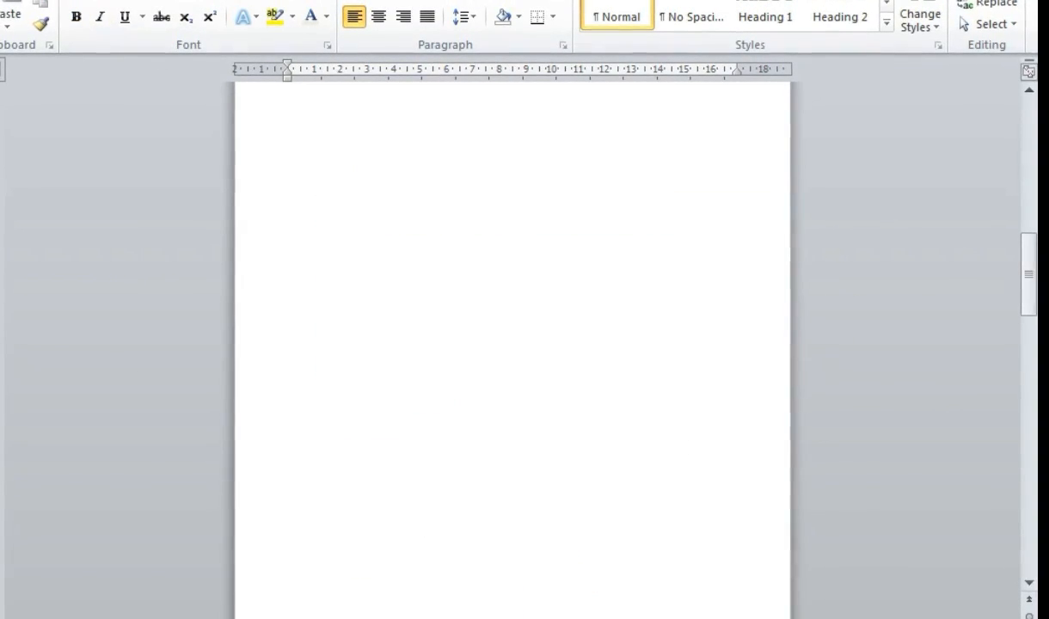
pyautogui.moveTo(496, 556)
pyautogui.click(495, 478)
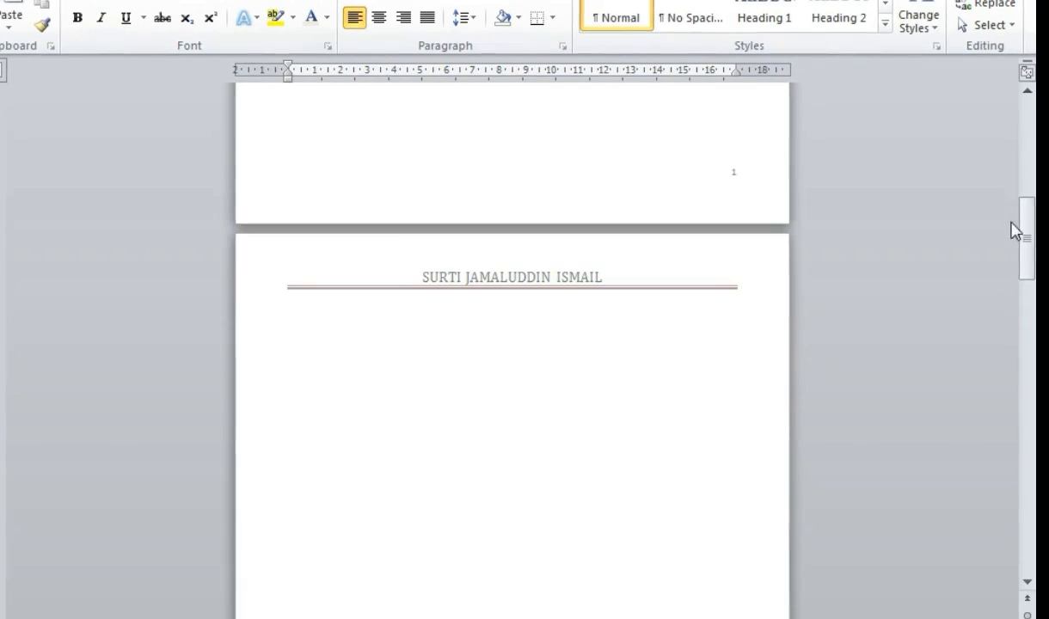
pyautogui.moveTo(1024, 226); pyautogui.dragTo(1025, 133)
# - Make the Gujarati title 20 pt and orange
pyautogui.moveTo(432, 206); pyautogui.dragTo(601, 214)
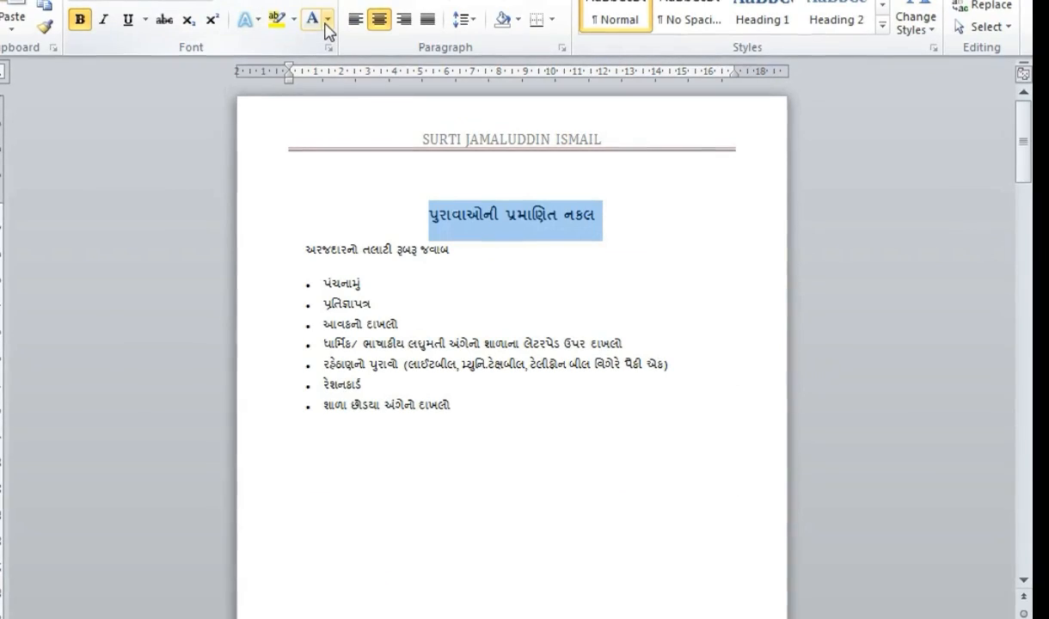
pyautogui.click(205, 4)
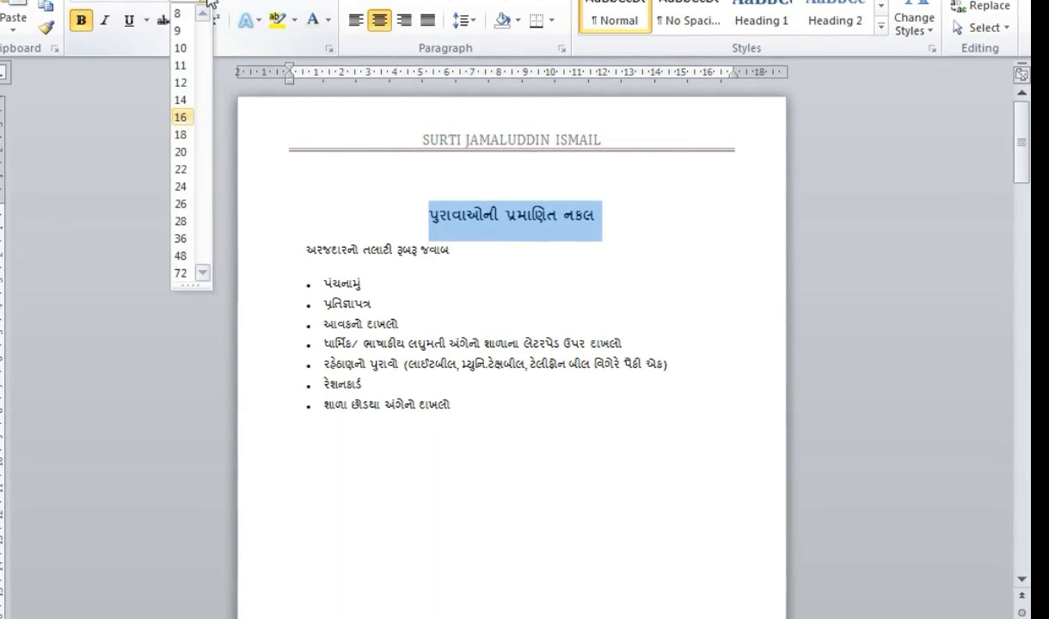
pyautogui.click(186, 135)
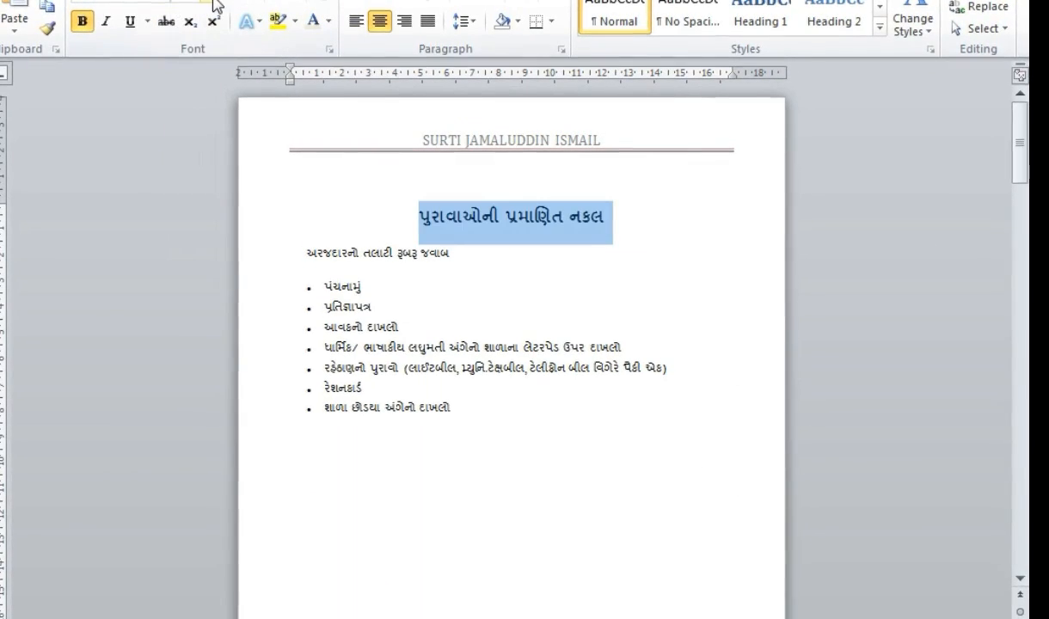
pyautogui.click(205, 4)
pyautogui.click(182, 154)
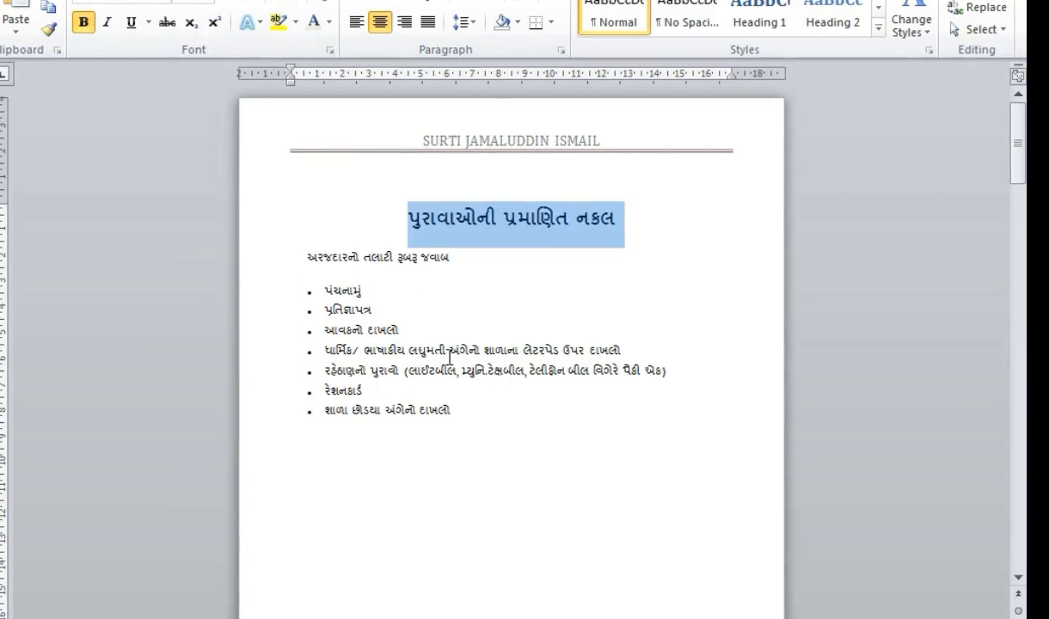
pyautogui.click(330, 22)
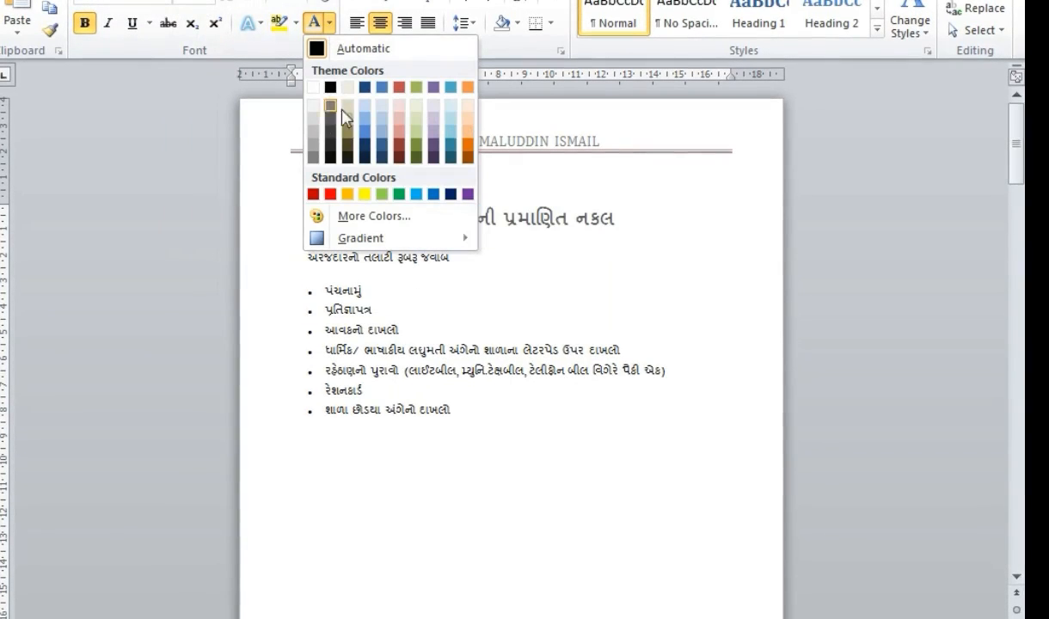
pyautogui.click(467, 143)
pyautogui.click(484, 328)
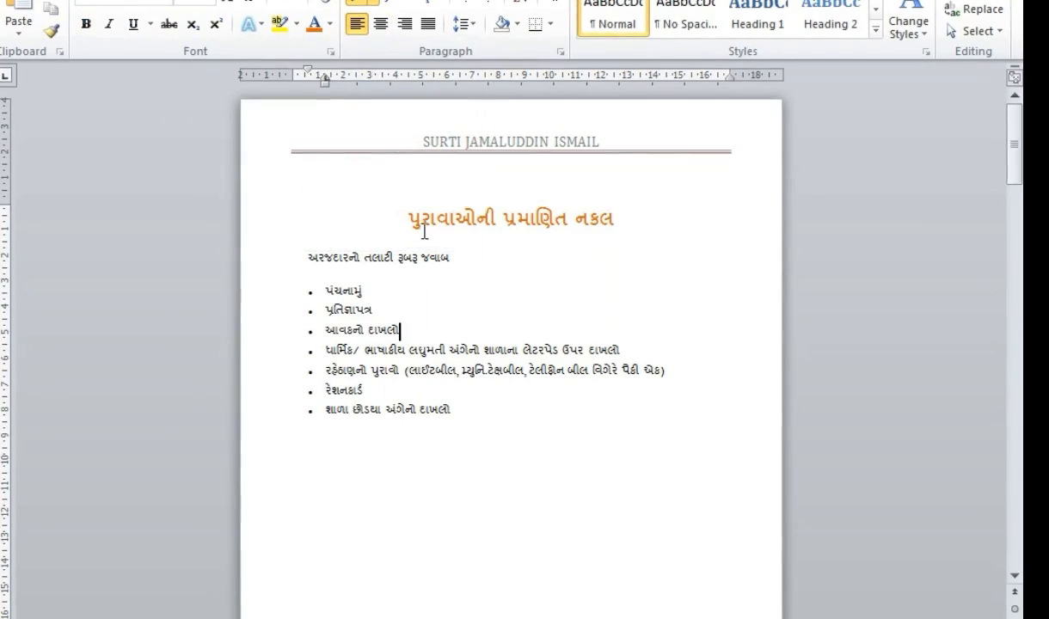
# - Give the title a dark blue highlight, replacing an initial yellow one
pyautogui.moveTo(409, 217); pyautogui.dragTo(617, 236)
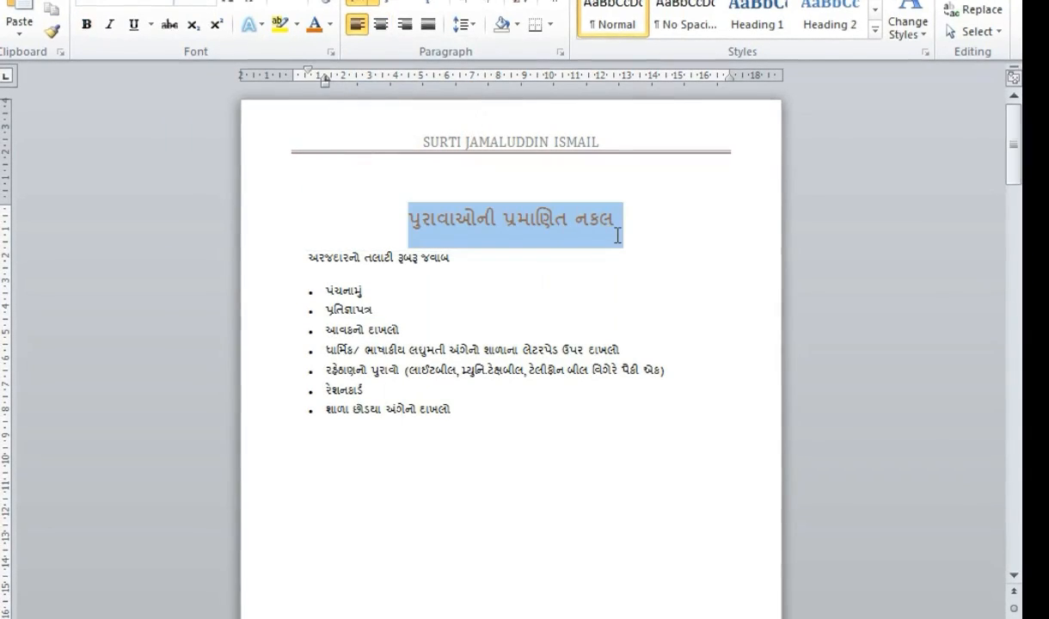
pyautogui.click(298, 24)
pyautogui.click(290, 62)
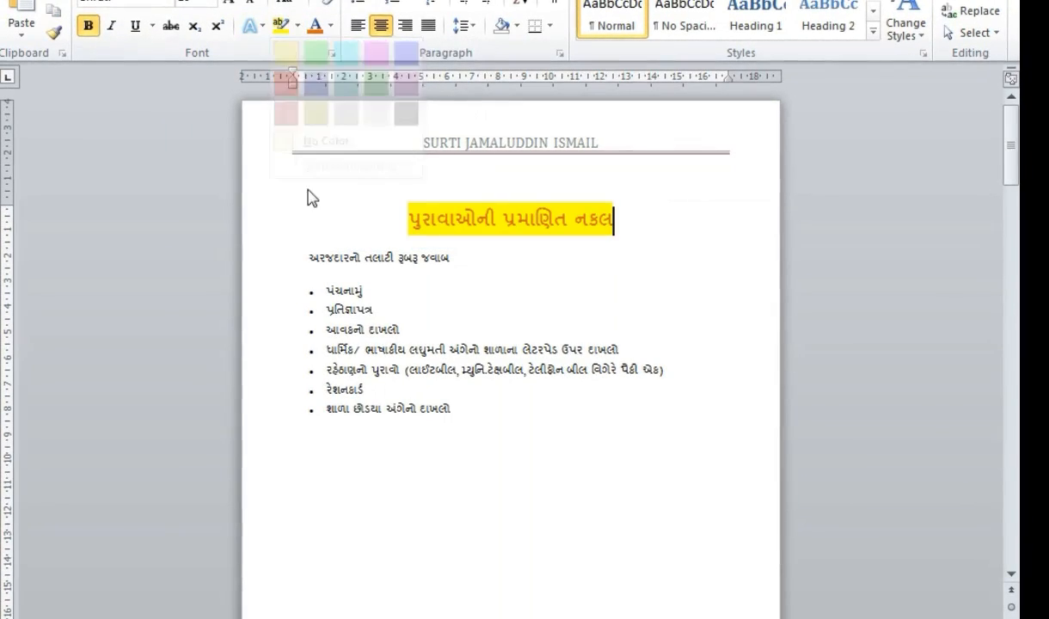
pyautogui.moveTo(410, 217); pyautogui.dragTo(612, 228)
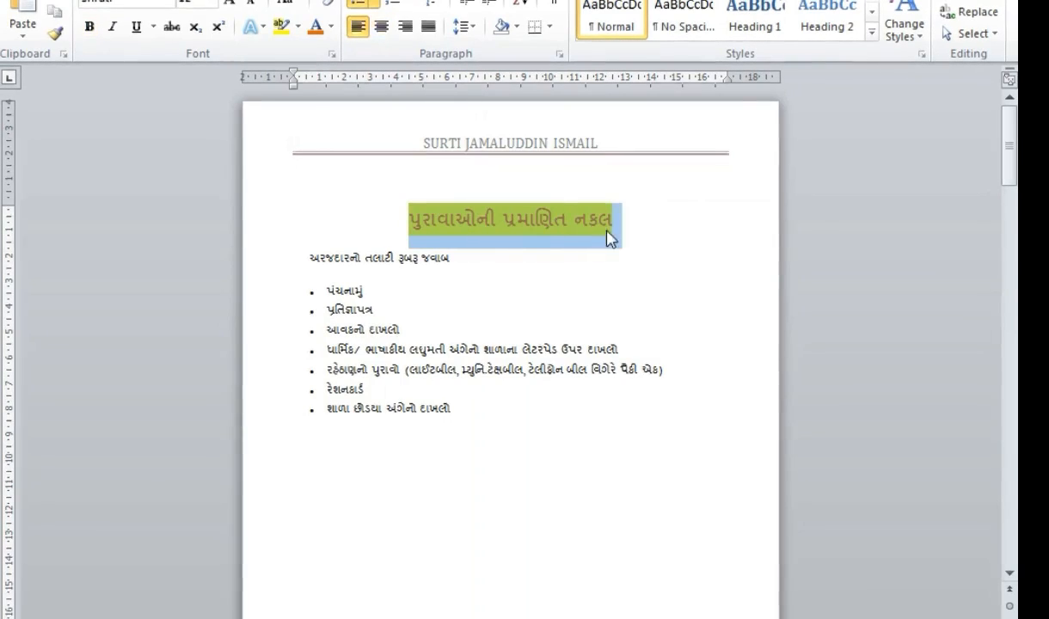
pyautogui.click(298, 26)
pyautogui.click(316, 86)
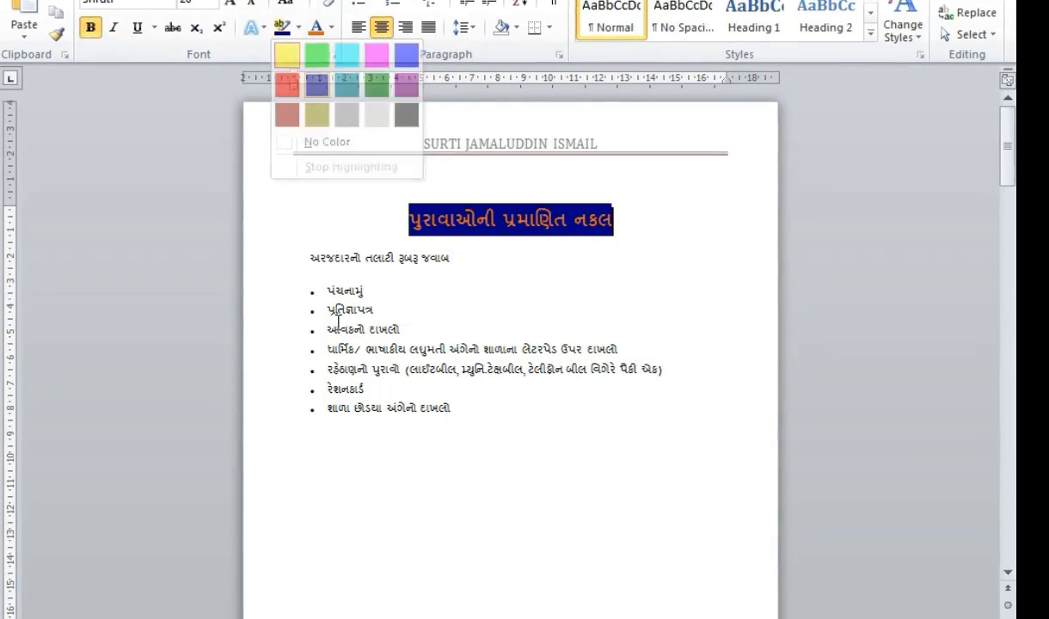
pyautogui.click(348, 350)
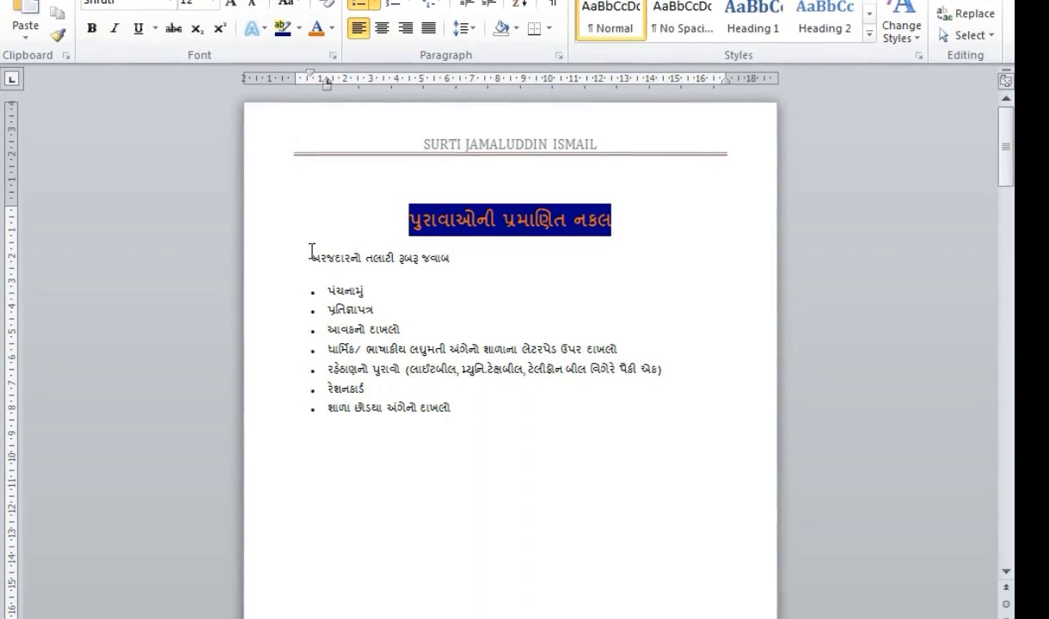
pyautogui.moveTo(409, 220); pyautogui.dragTo(618, 226)
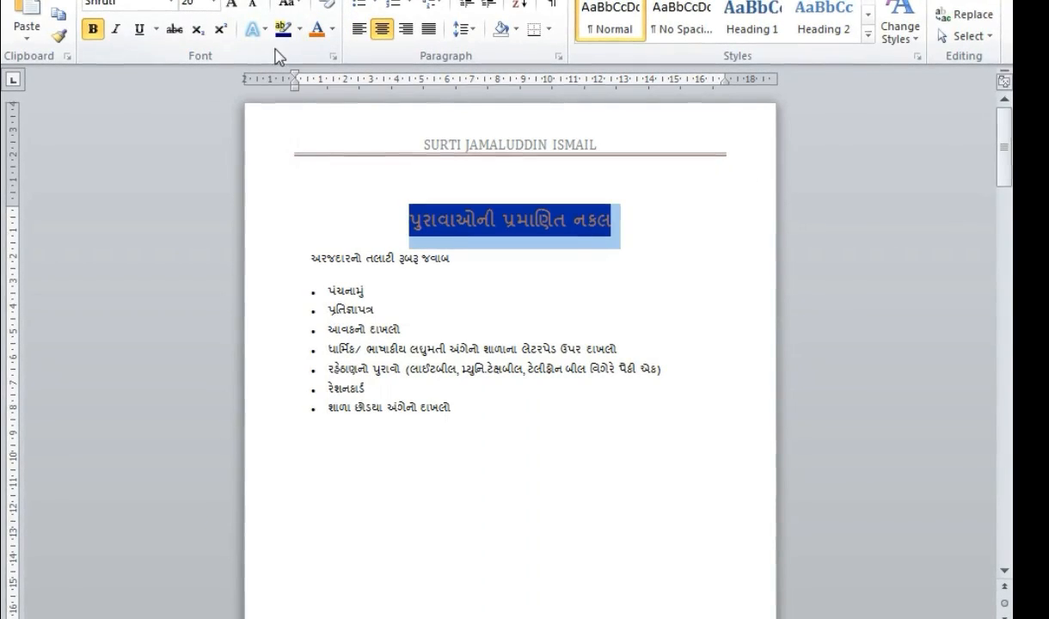
# - Apply a fourth-row filled text effect style to the Gujarati title
pyautogui.click(252, 28)
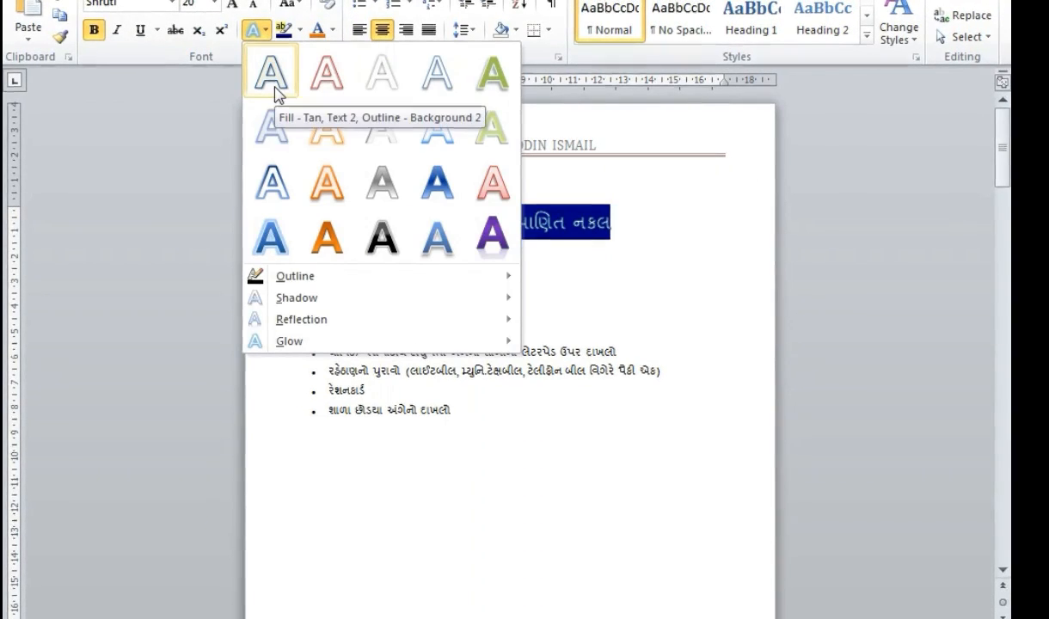
pyautogui.click(562, 311)
pyautogui.moveTo(416, 226); pyautogui.dragTo(410, 225)
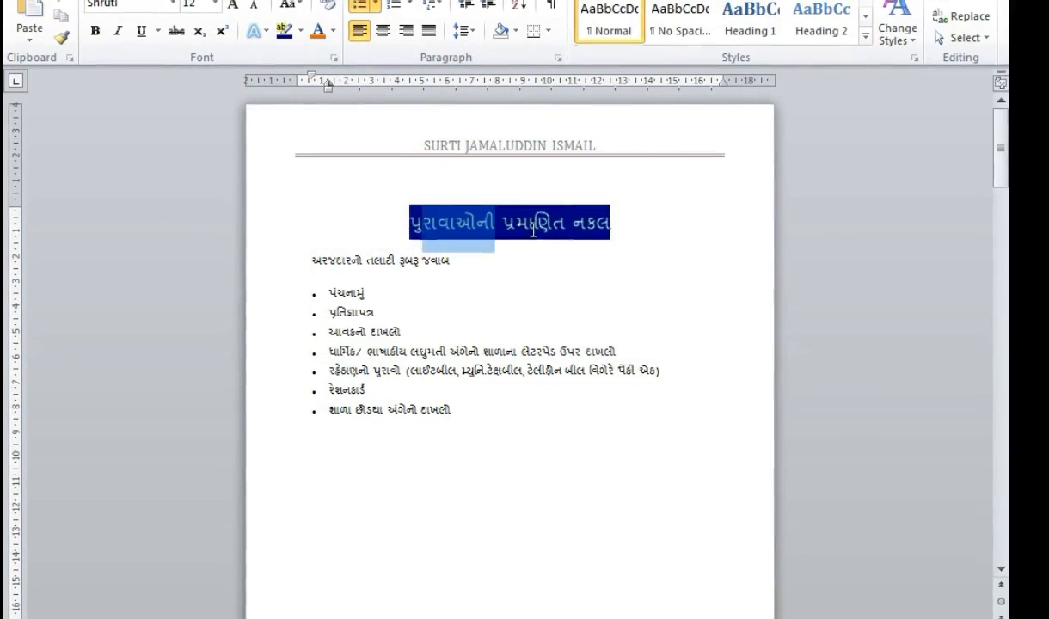
pyautogui.click(253, 31)
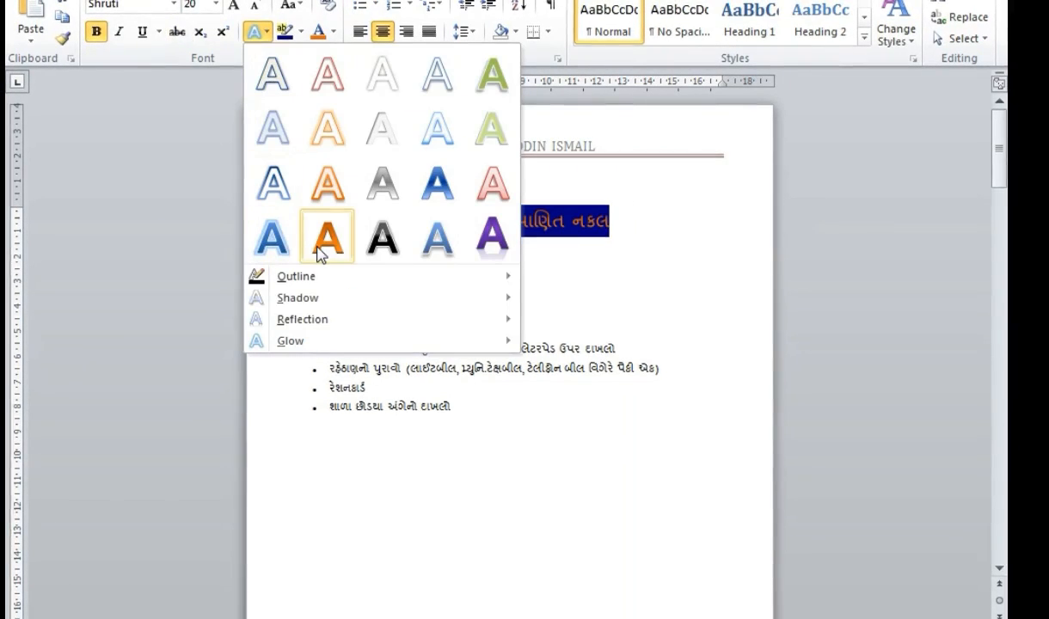
pyautogui.click(269, 242)
pyautogui.click(463, 332)
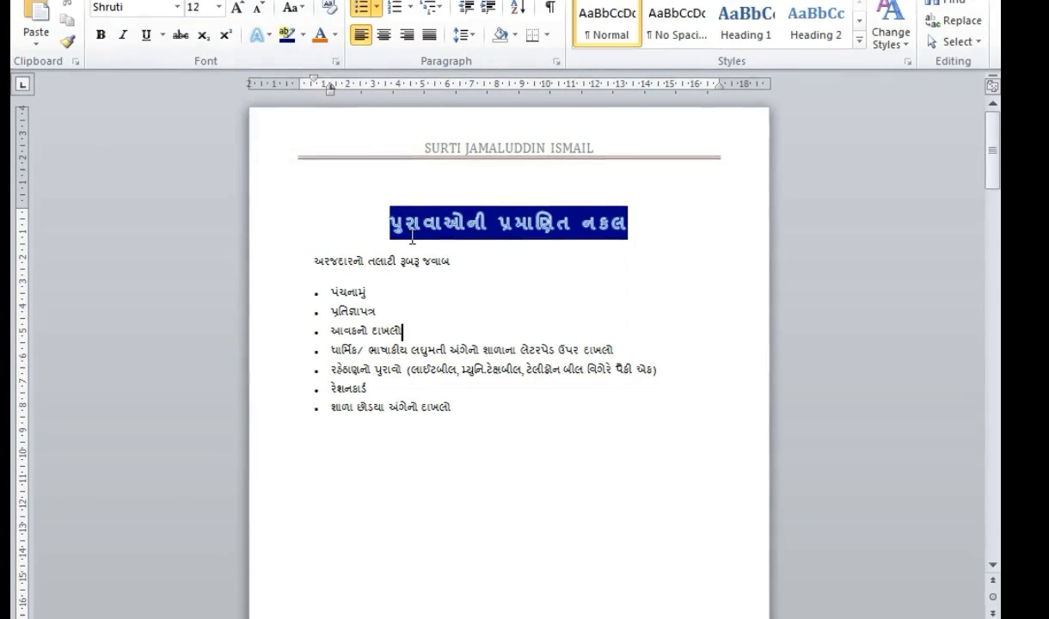
# - Switch to the MICROSOFT WORD topics document
pyautogui.click(478, 257)
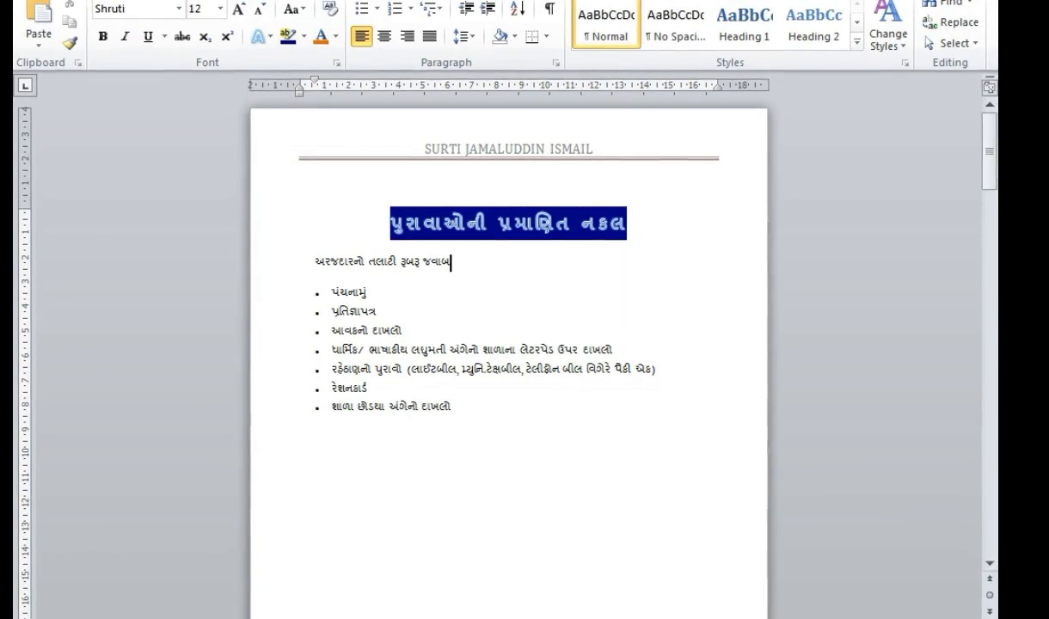
pyautogui.moveTo(456, 616)
pyautogui.click(350, 492)
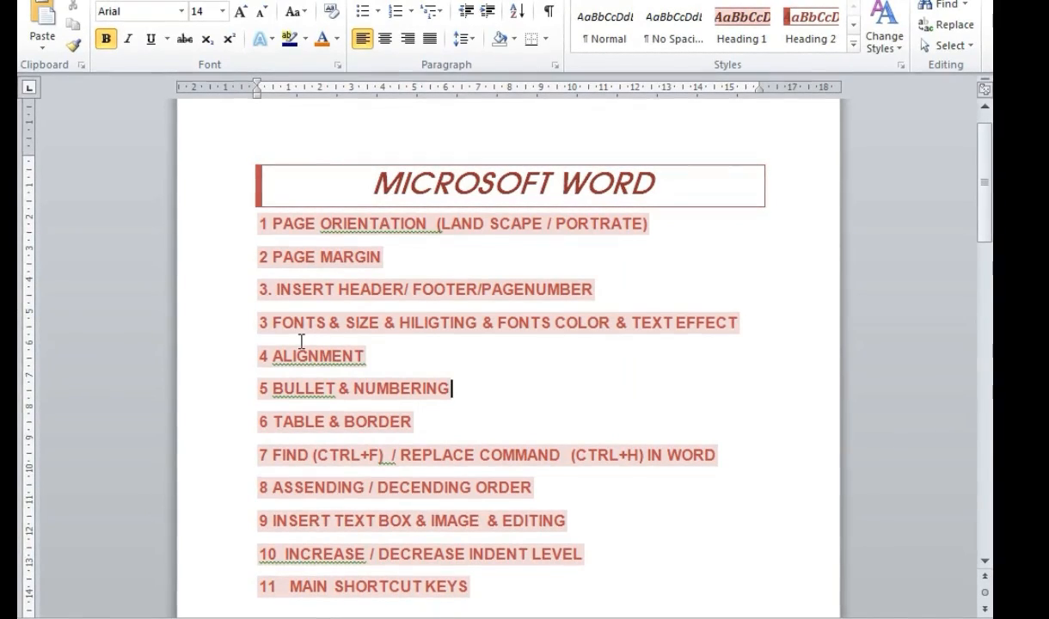
# - Return from the MICROSOFT WORD topics document to the Gujarati certified-copies document via the taskbar preview
pyautogui.moveTo(456, 616)
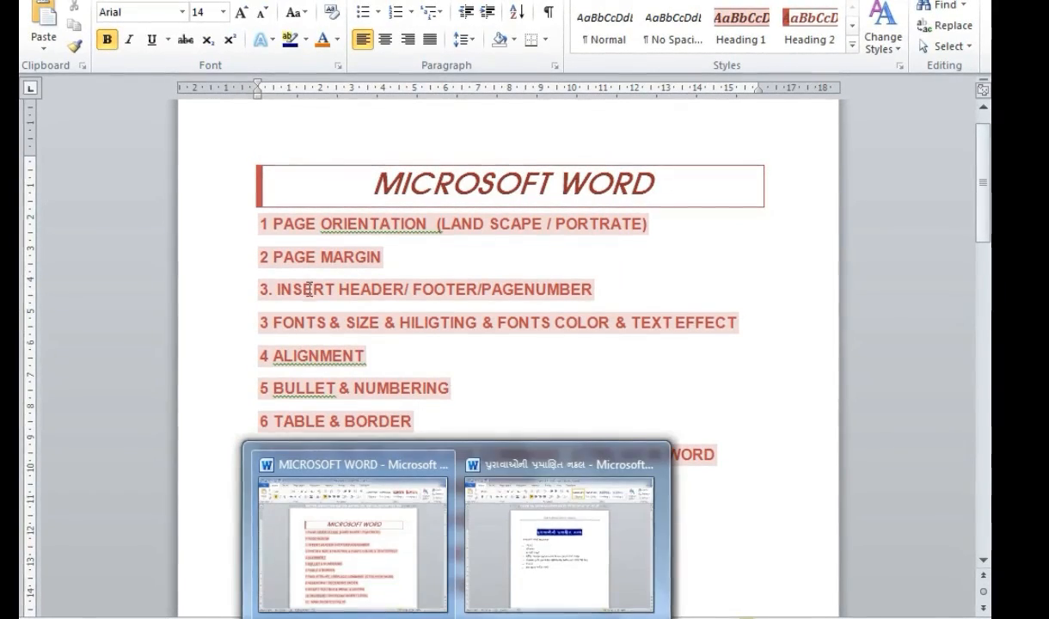
pyautogui.scroll(-1, 278, 361)
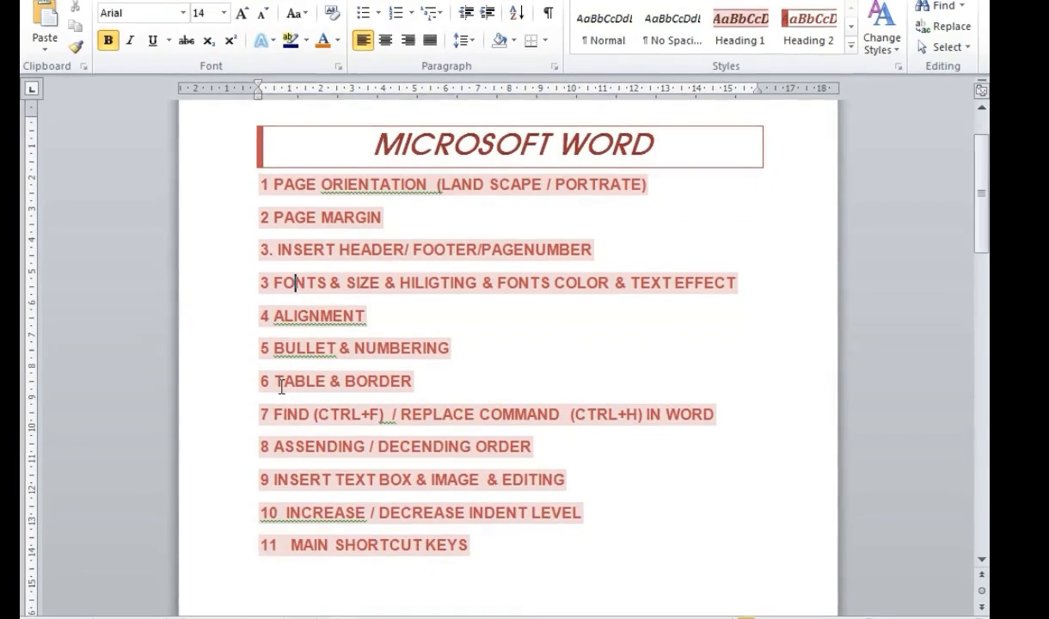
pyautogui.moveTo(274, 316); pyautogui.dragTo(372, 322)
pyautogui.moveTo(456, 615)
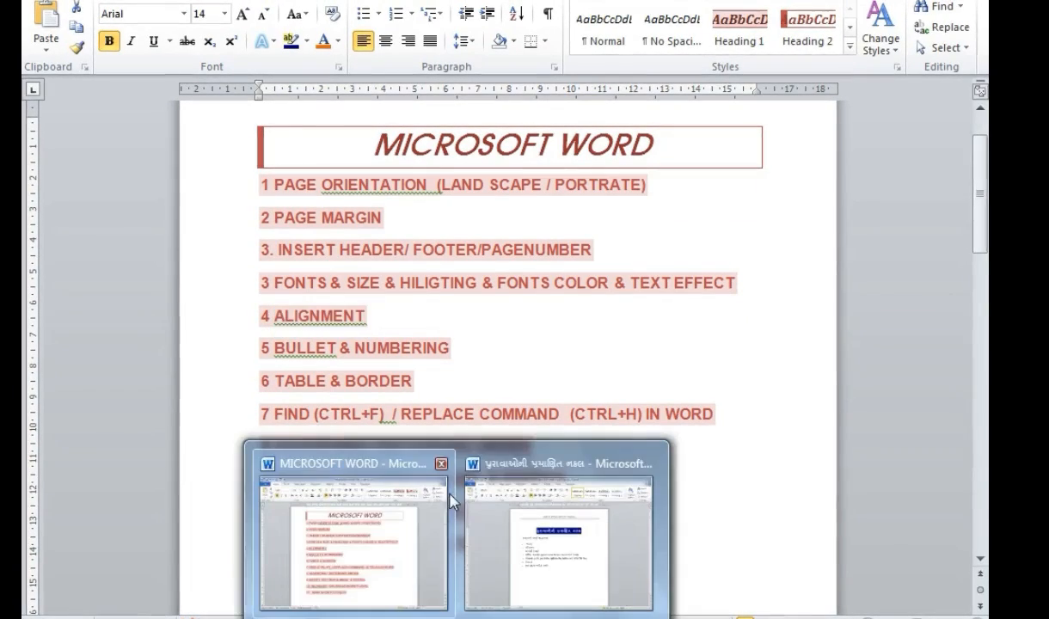
pyautogui.click(515, 456)
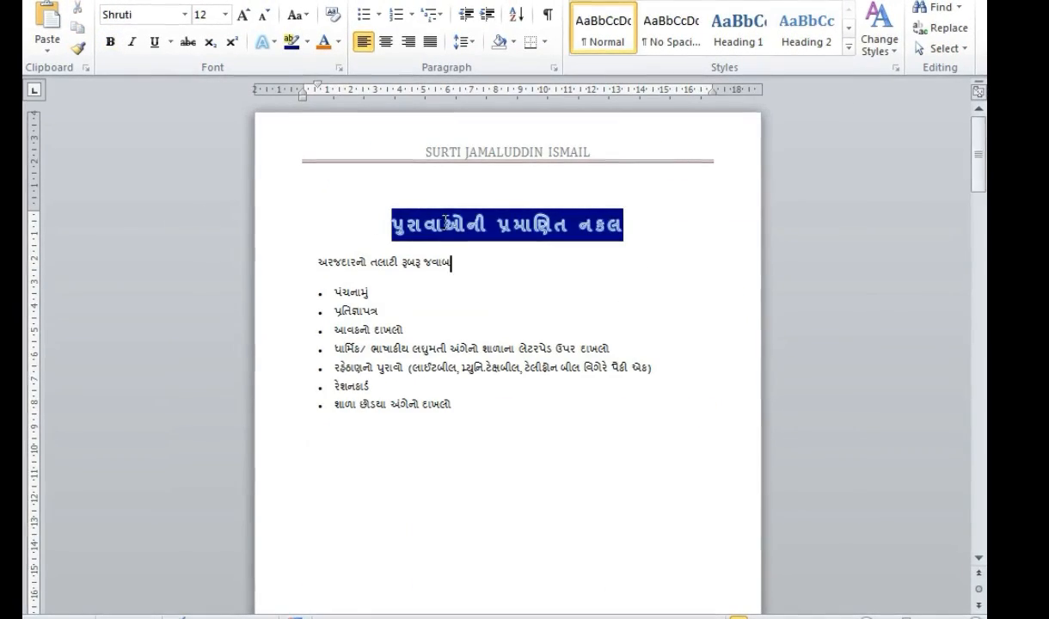
# - Select the Gujarati title and try left and center alignment before setting it right-aligned
pyautogui.click(446, 222)
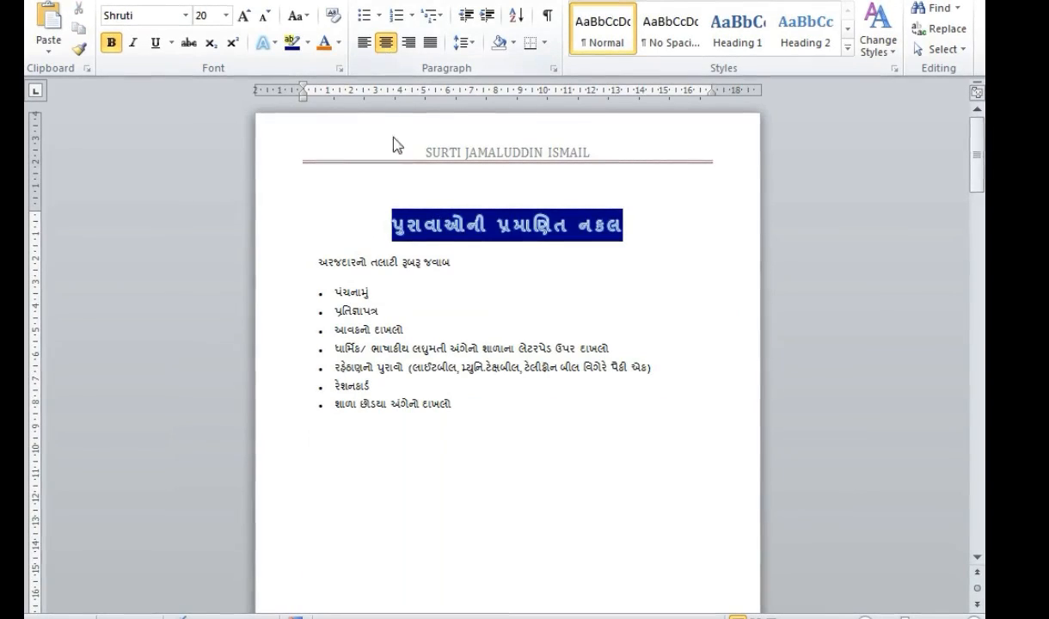
pyautogui.moveTo(380, 222); pyautogui.dragTo(621, 236)
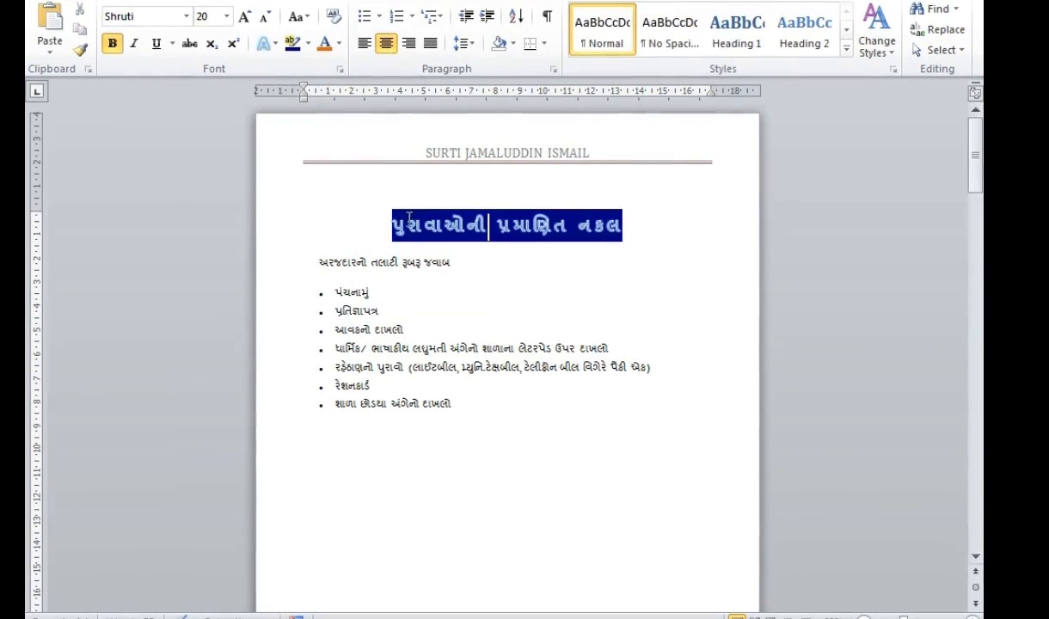
pyautogui.click(365, 43)
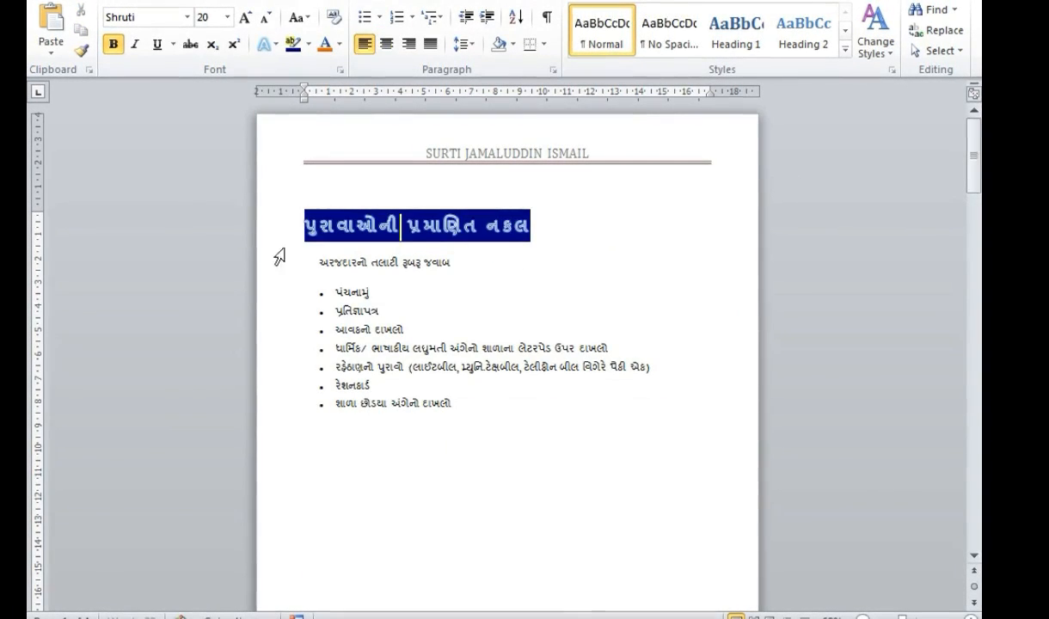
pyautogui.click(386, 44)
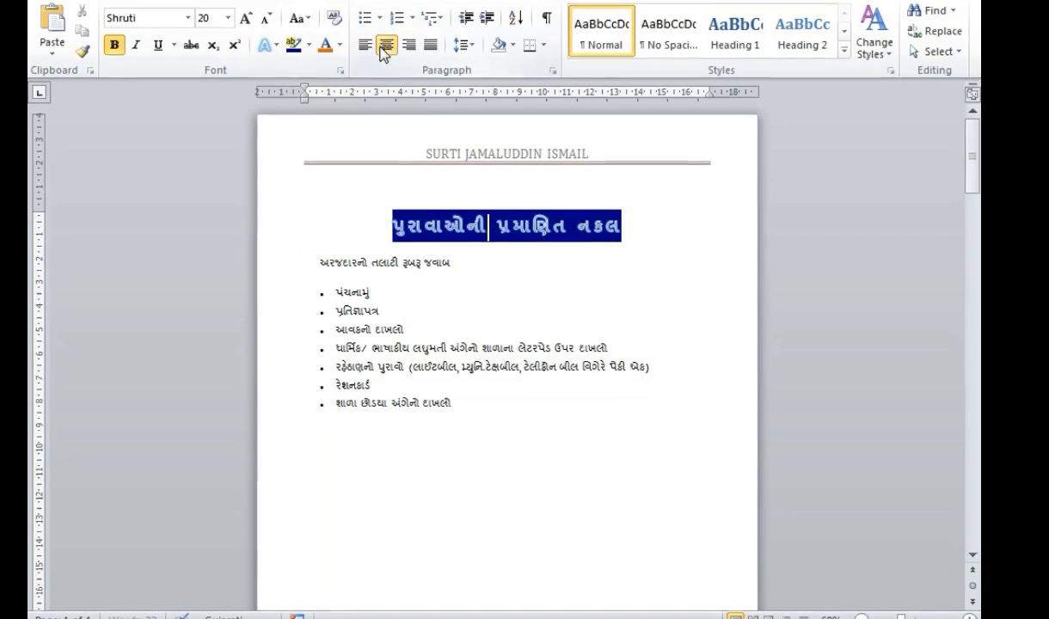
pyautogui.click(408, 44)
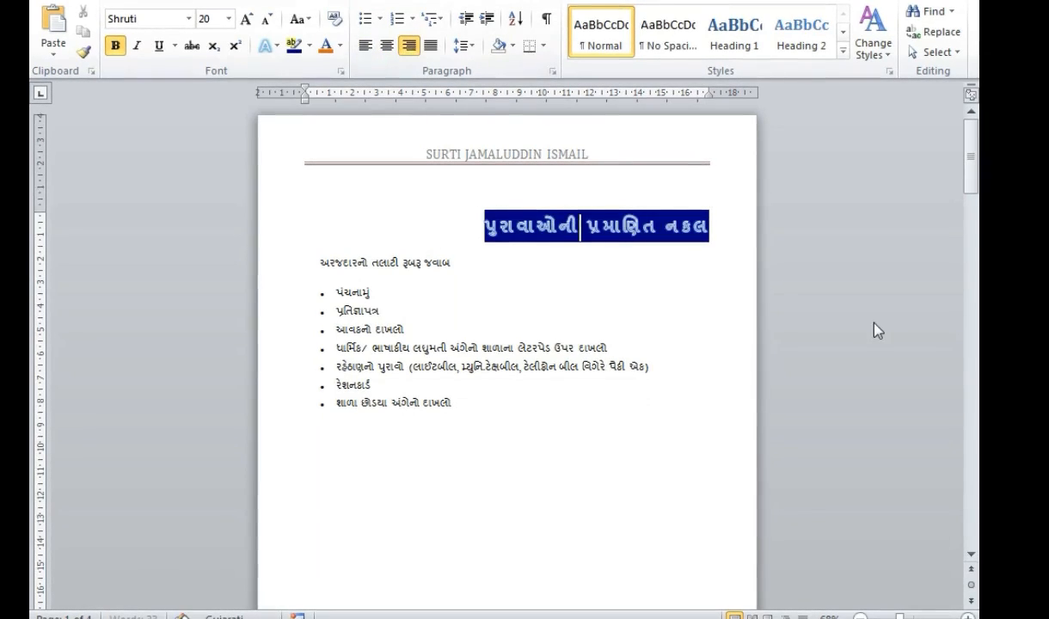
# - Append filler capital-letter text like SFSDFLJ and SFSF SDFSF to the ends of bullets 4, 5 and 6
pyautogui.click(642, 349)
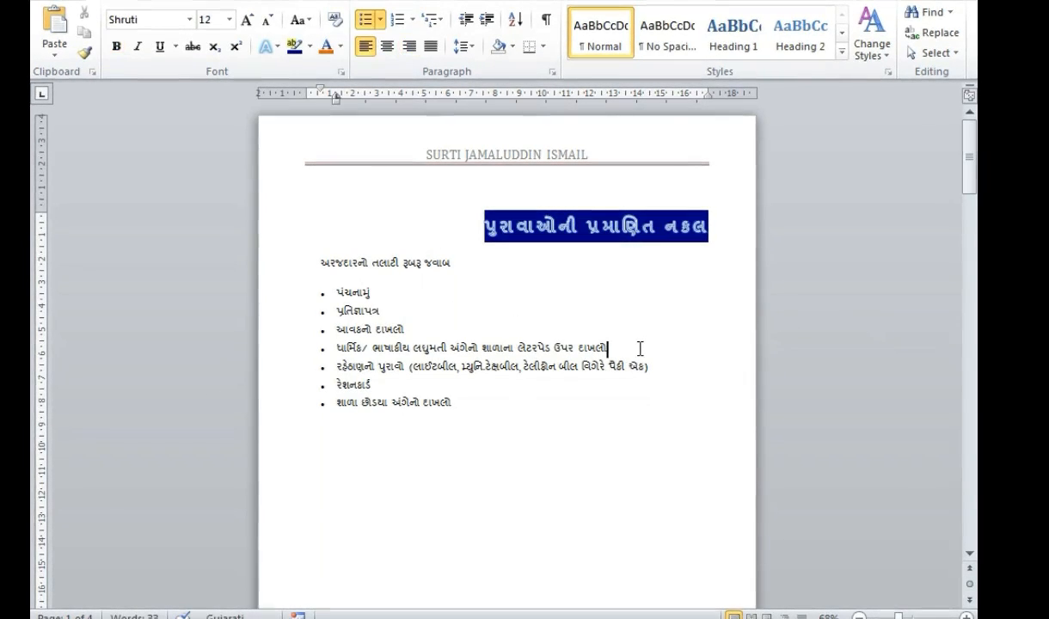
pyautogui.write('SFSDFLJLSDF')
pyautogui.write('FSDFLSDK')
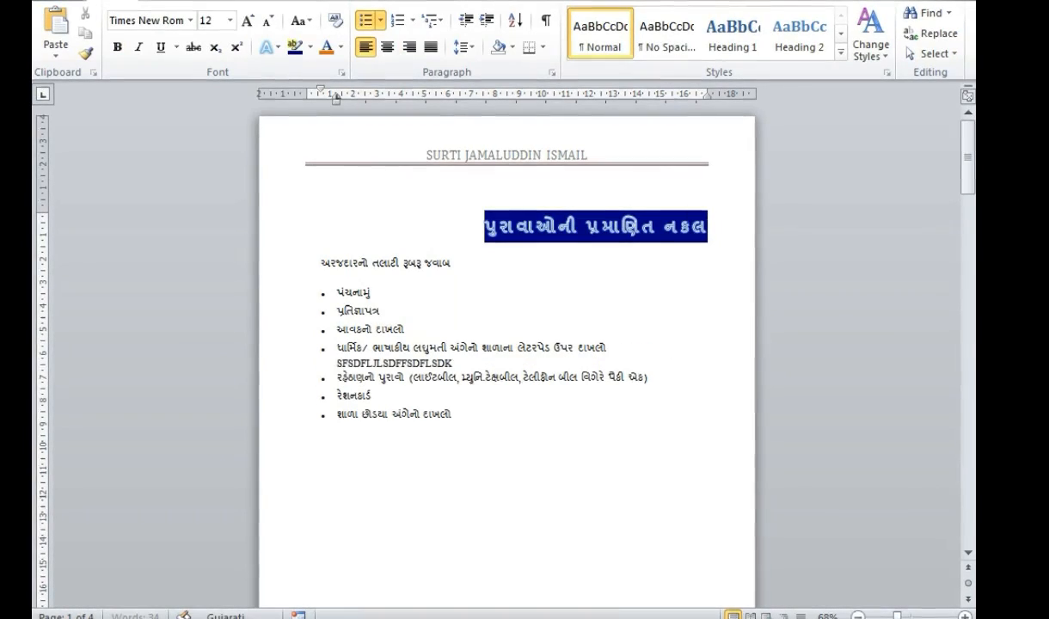
pyautogui.write('F FKLJSFLS  SDFLS S SSFLKS')
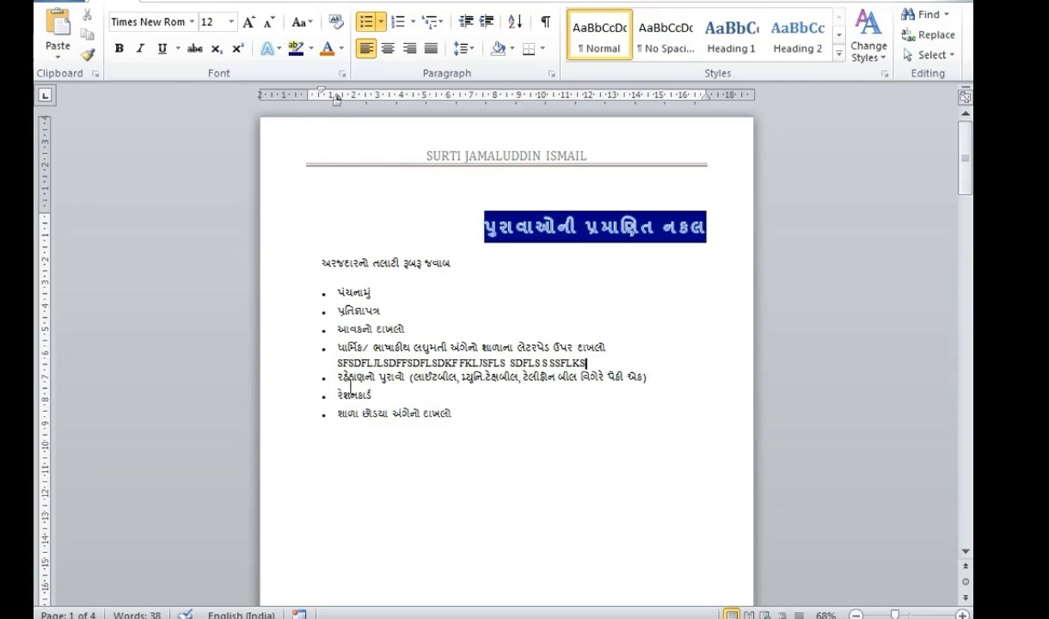
pyautogui.click(367, 363)
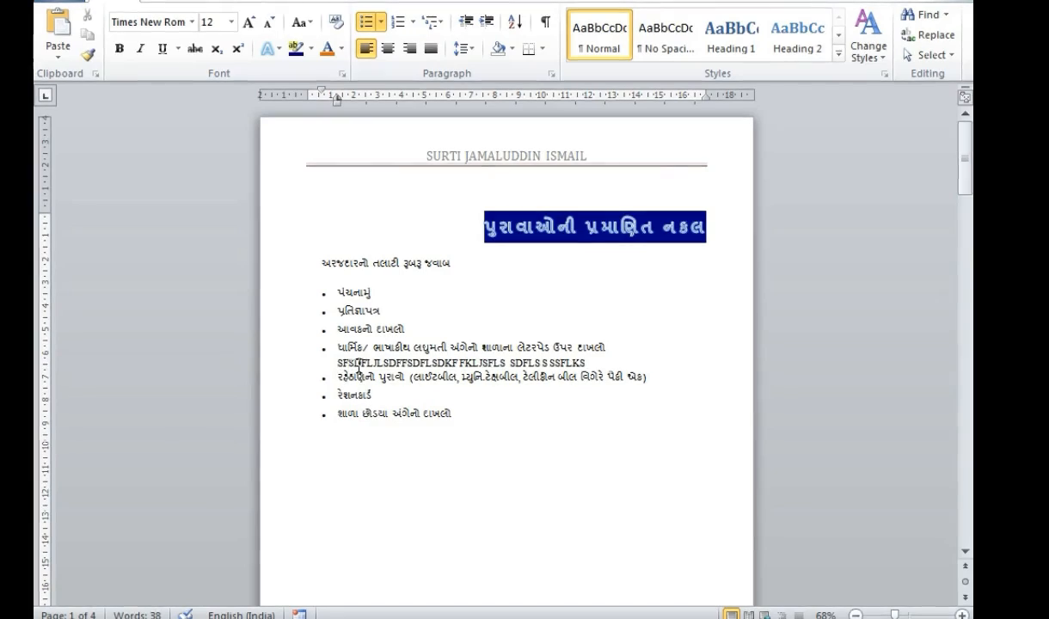
pyautogui.click(397, 363)
pyautogui.click(405, 363)
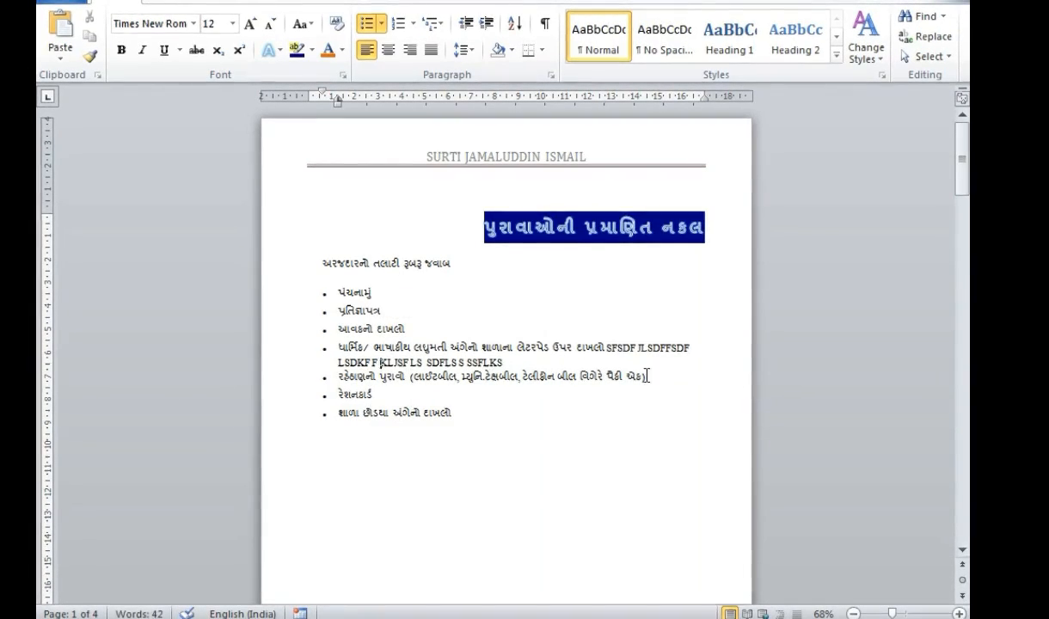
pyautogui.write('SFSF SDFSF SDFS ;S')
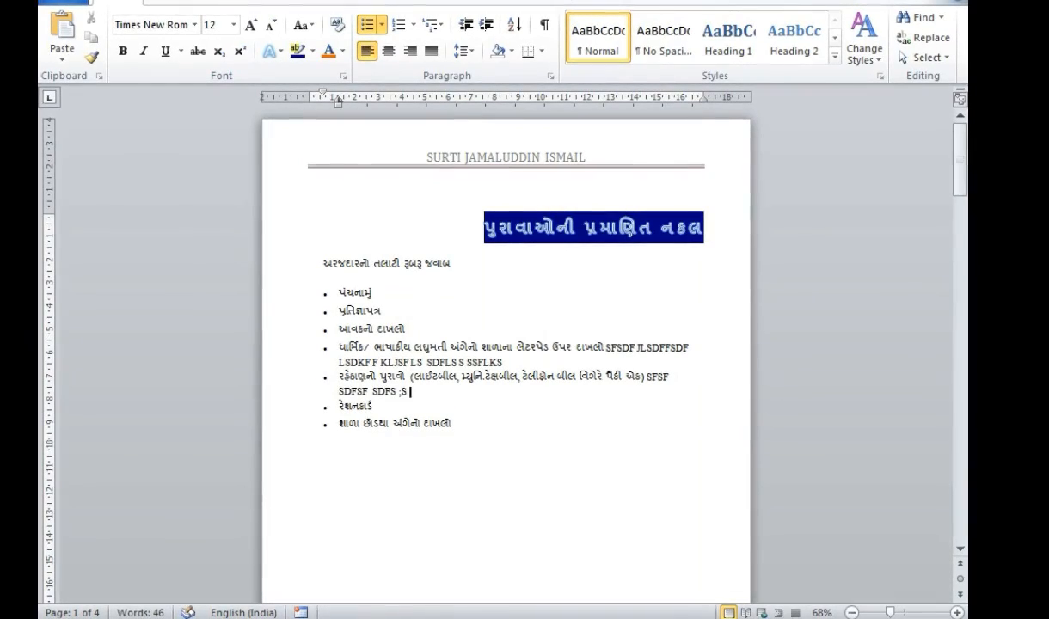
pyautogui.click(373, 405)
pyautogui.write('DFSF SFSS S SDFSD')
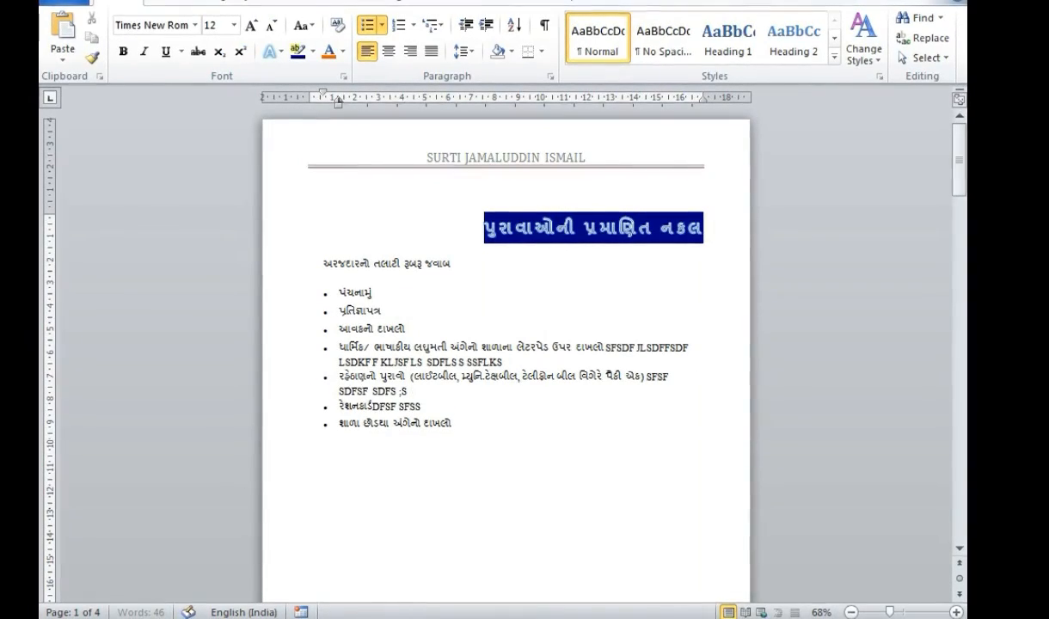
pyautogui.write('FS SF SSF SSFS DFSSFS')
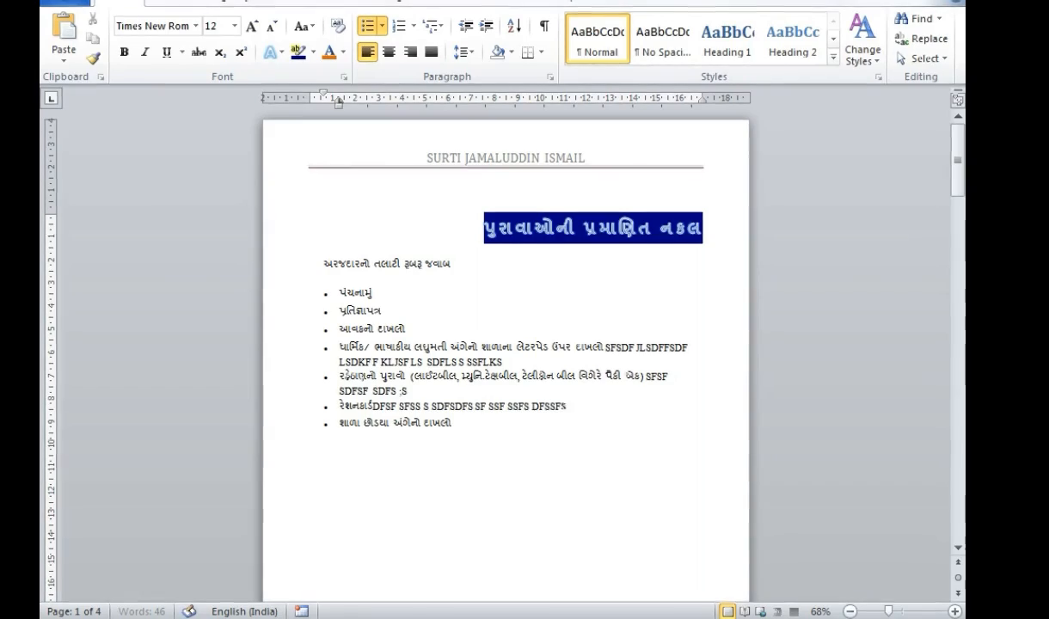
pyautogui.write(' FS SFSDFS FSFSFS SFSDF SSF')
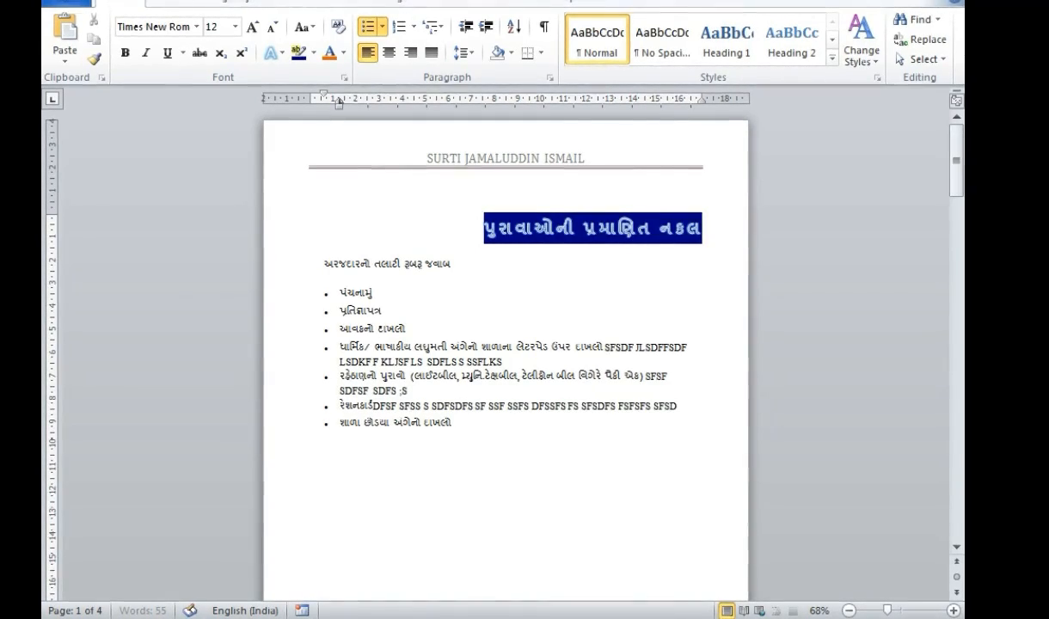
pyautogui.write('SDFSD FSFSD')
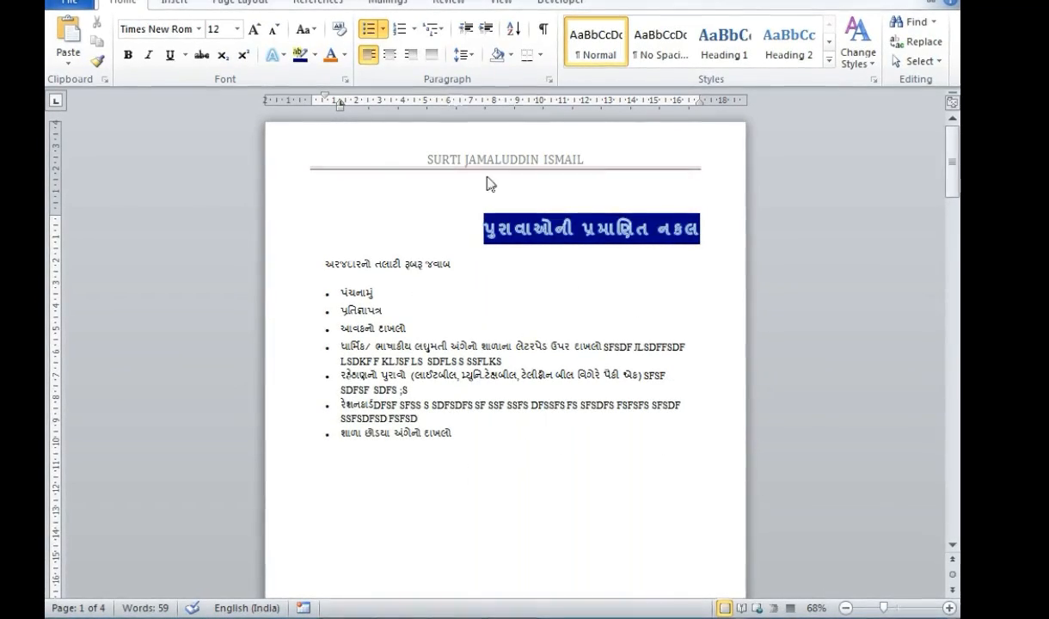
# - Justify the intro line and bullet list, and center the blue Gujarati heading
pyautogui.moveTo(327, 253); pyautogui.dragTo(382, 462)
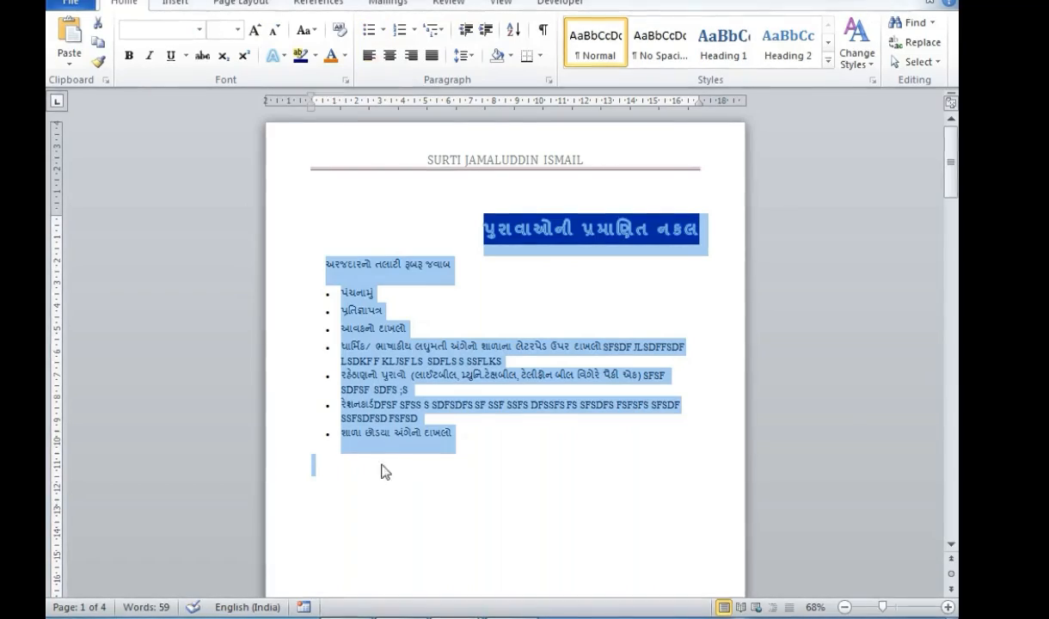
pyautogui.moveTo(330, 263); pyautogui.dragTo(365, 437)
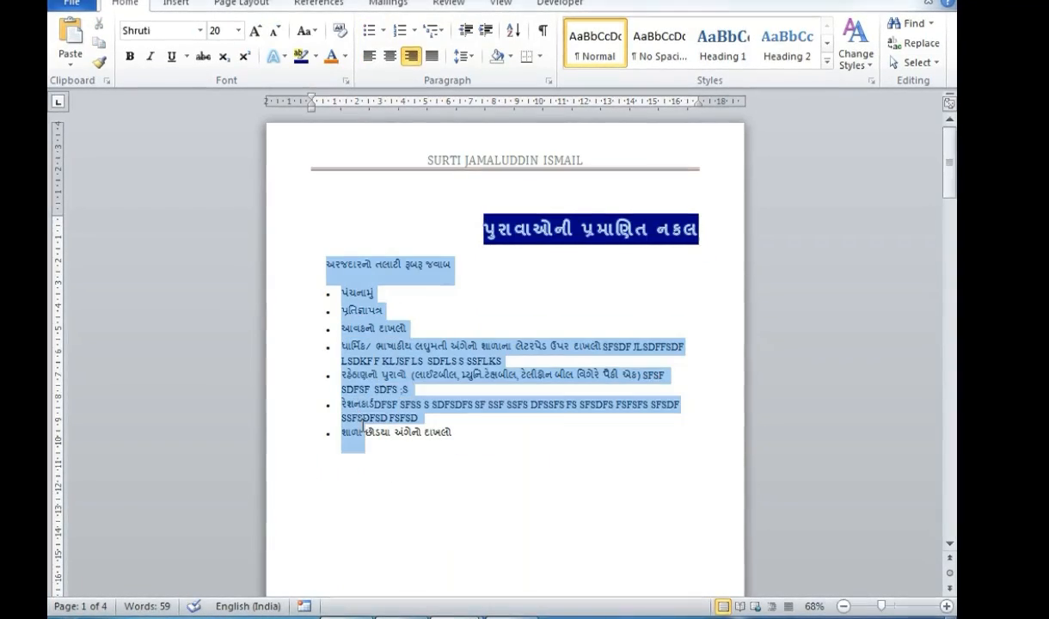
pyautogui.click(432, 56)
pyautogui.click(592, 392)
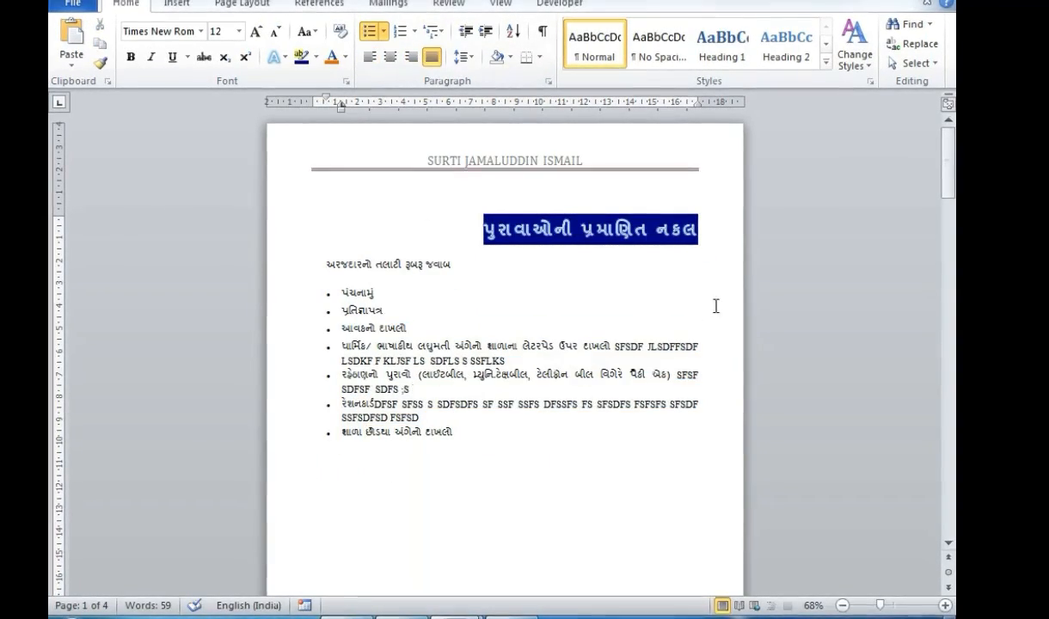
pyautogui.moveTo(698, 308); pyautogui.dragTo(699, 405)
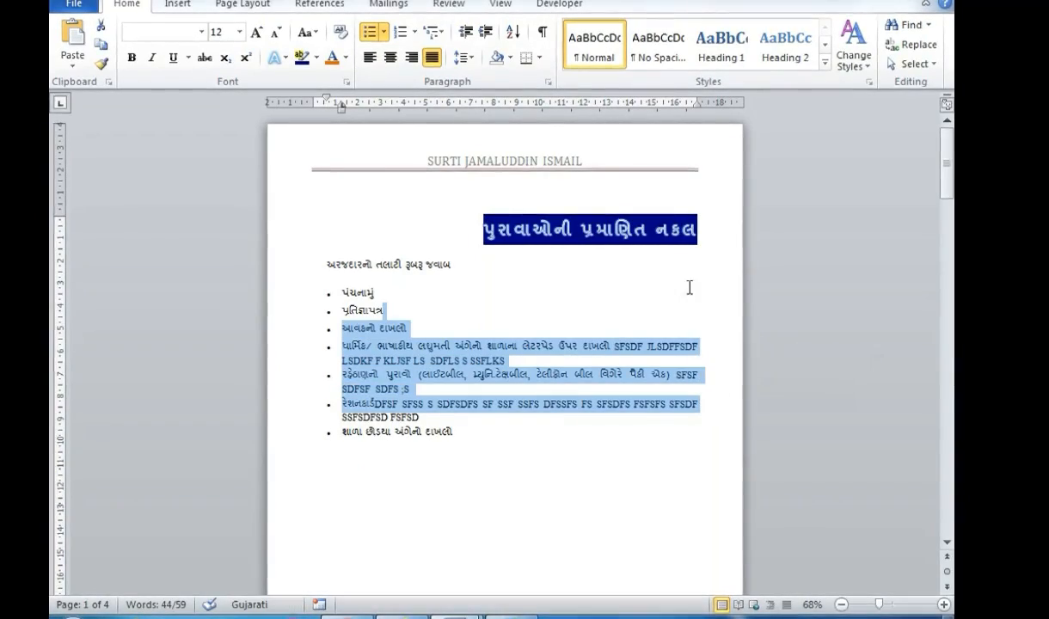
pyautogui.click(555, 231)
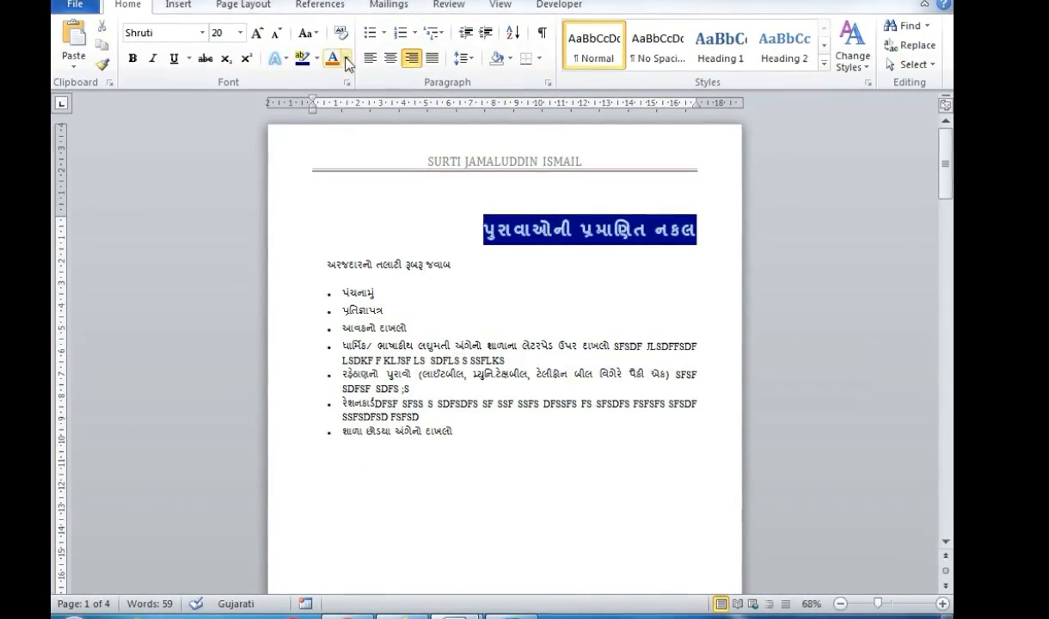
pyautogui.click(393, 57)
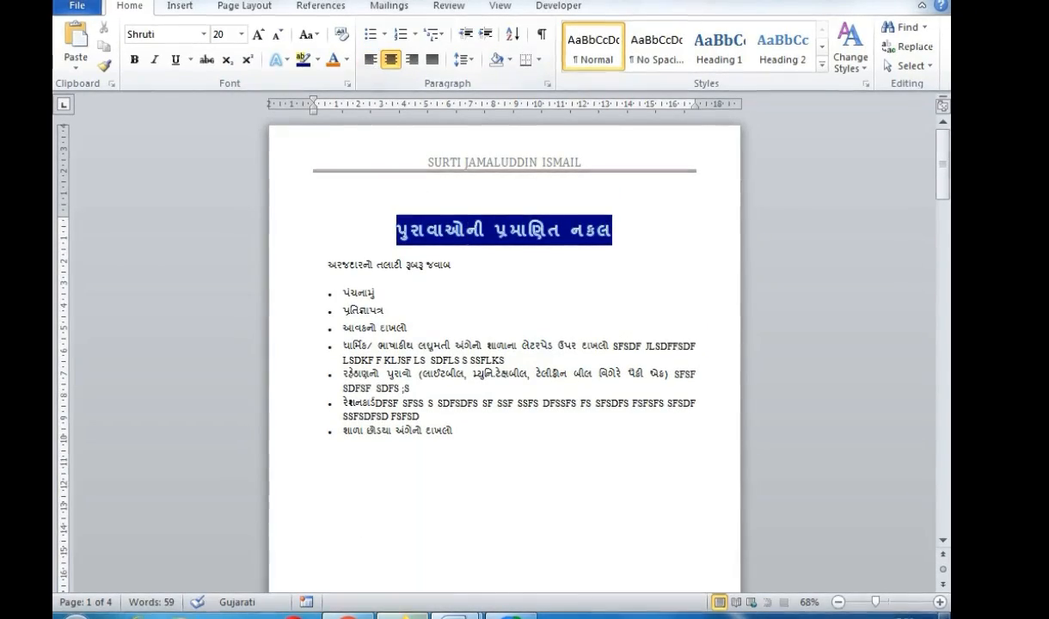
# - Look at the BULLET & NUMBERING topic in the MICROSOFT WORD document, then return and select the bullet list
pyautogui.moveTo(453, 612)
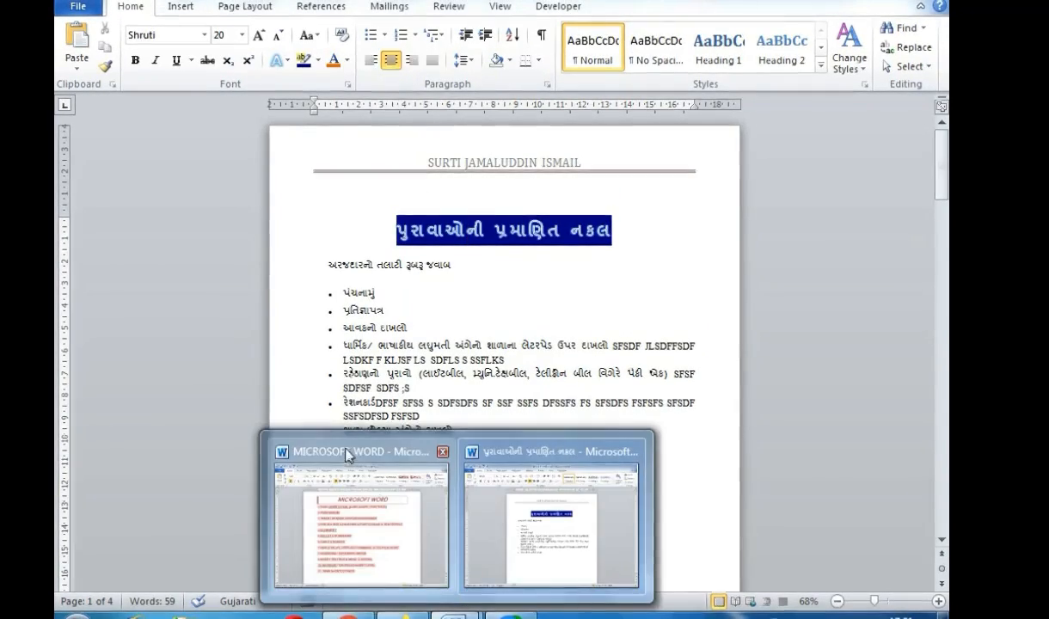
pyautogui.click(328, 427)
pyautogui.click(319, 344)
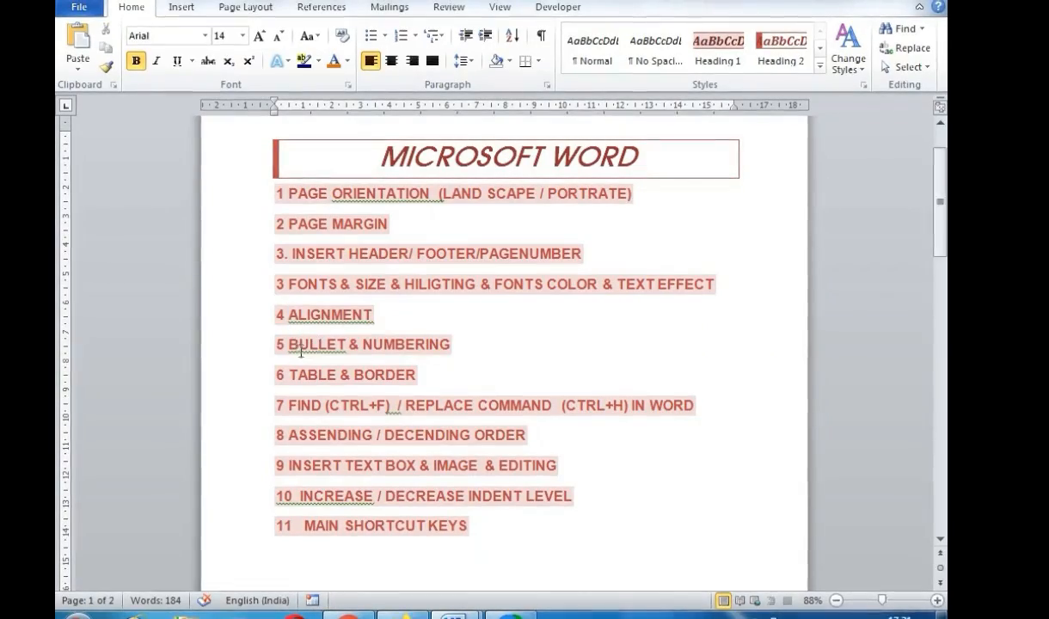
pyautogui.moveTo(453, 612)
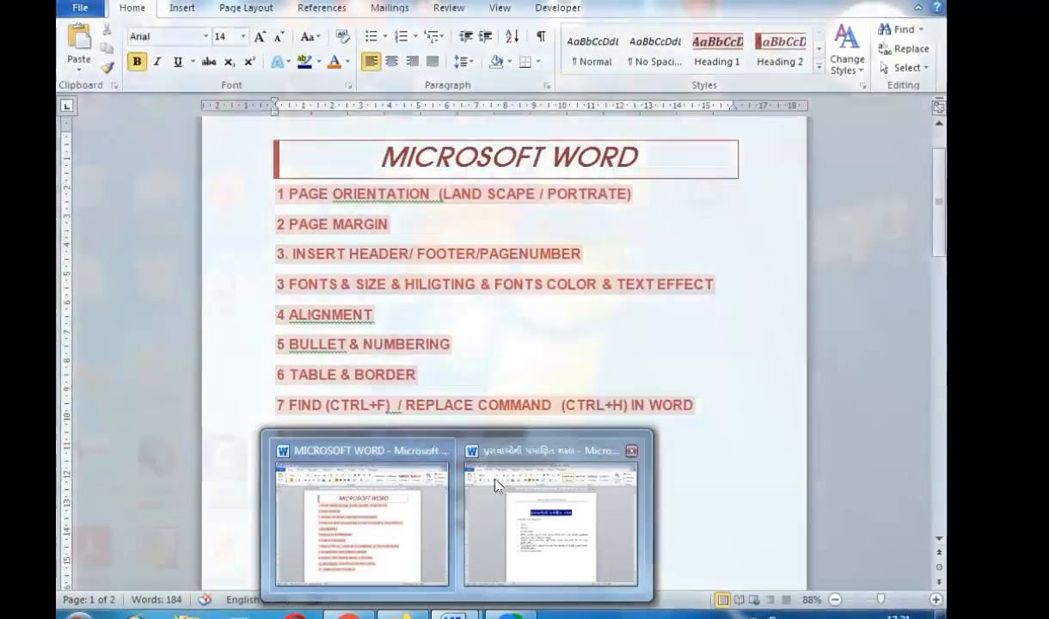
pyautogui.click(514, 454)
pyautogui.moveTo(337, 293); pyautogui.dragTo(394, 434)
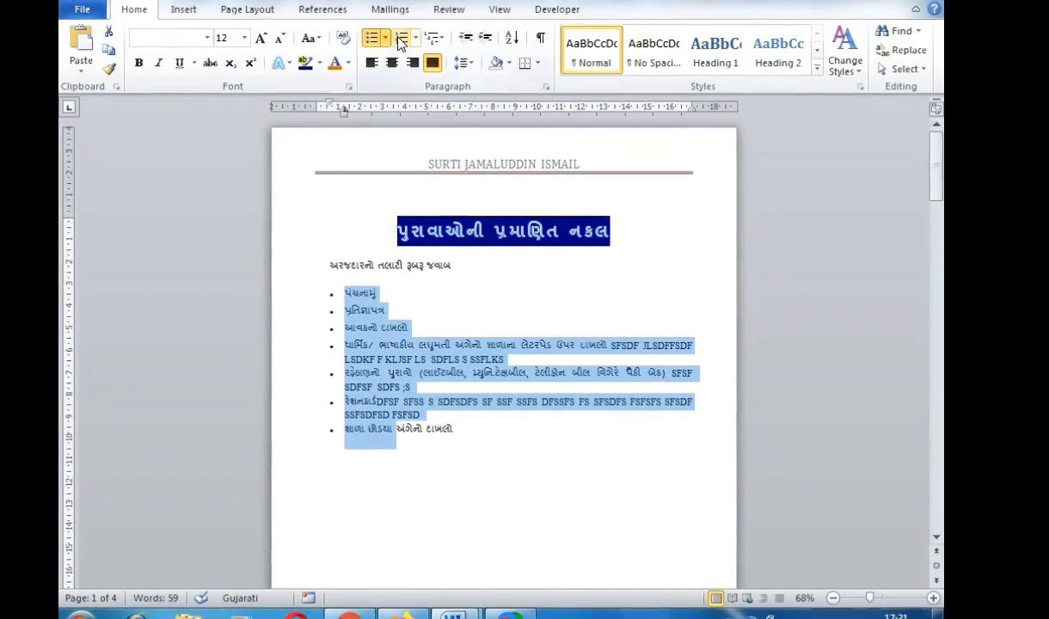
# - Apply diamond bullets to the list from the list-style gallery, then switch to the MICROSOFT WORD document
pyautogui.click(400, 38)
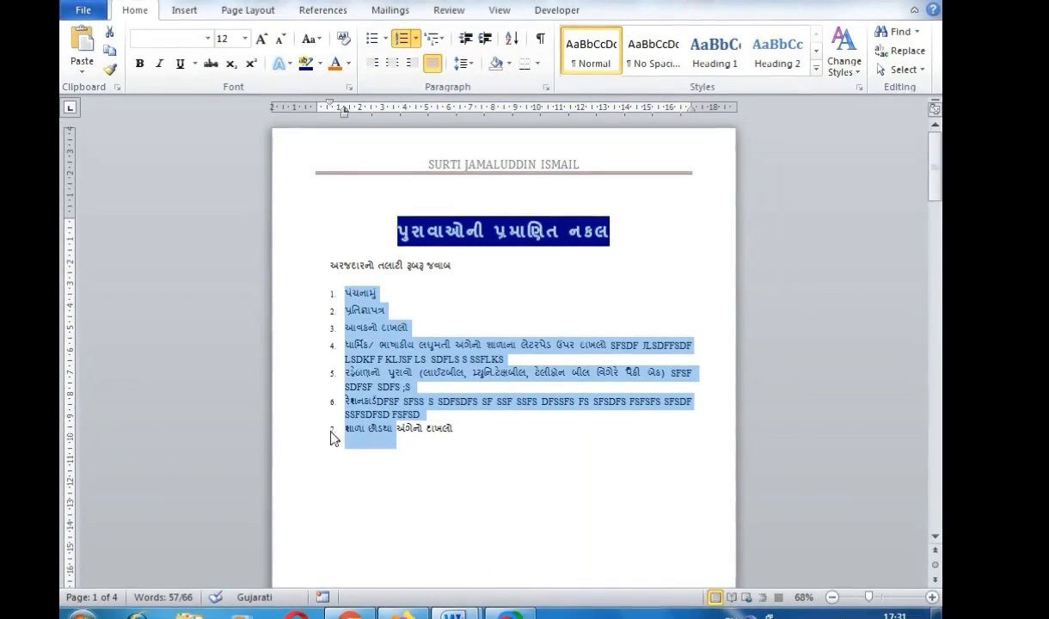
pyautogui.click(371, 39)
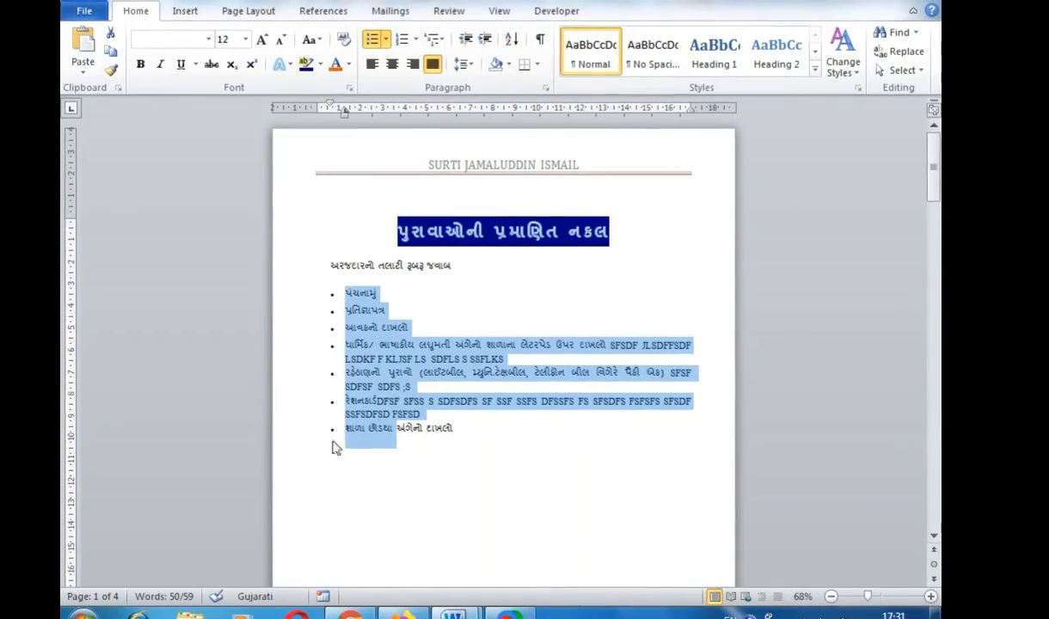
pyautogui.click(436, 40)
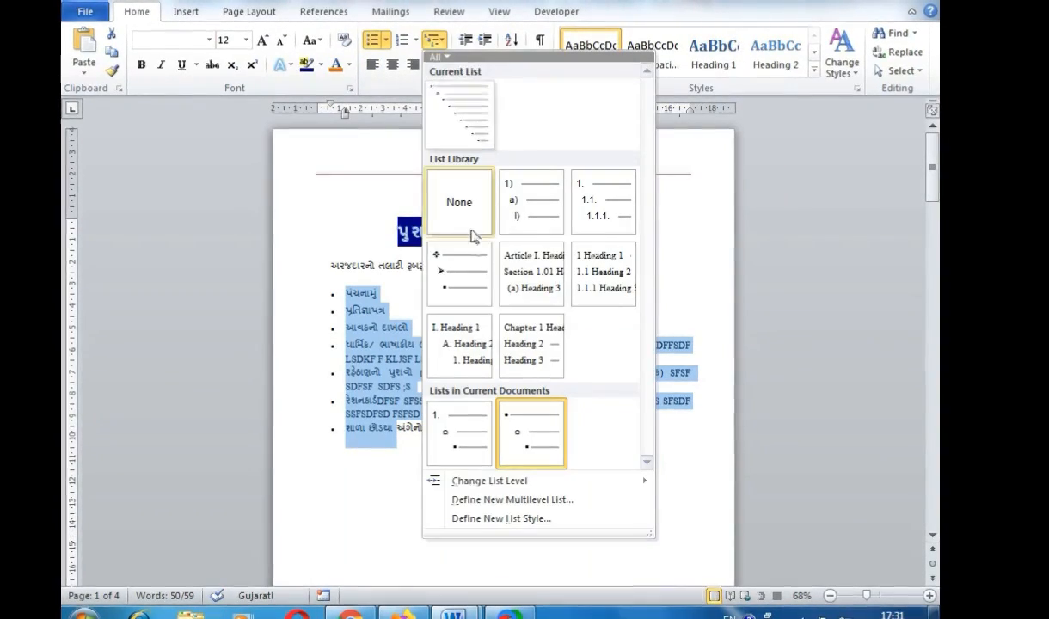
pyautogui.click(475, 284)
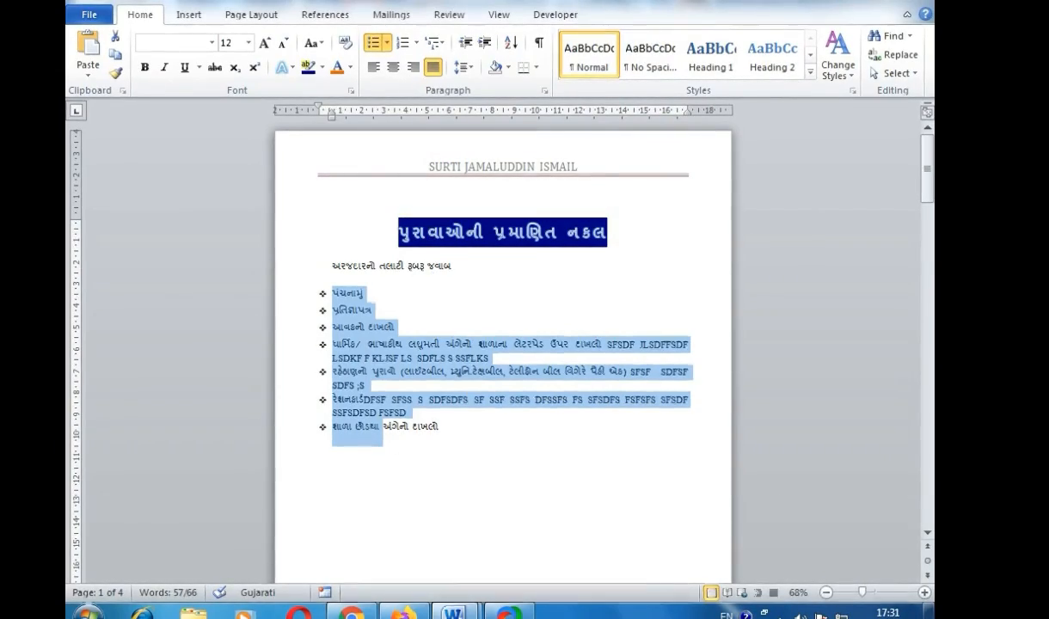
pyautogui.click(454, 612)
pyautogui.click(361, 439)
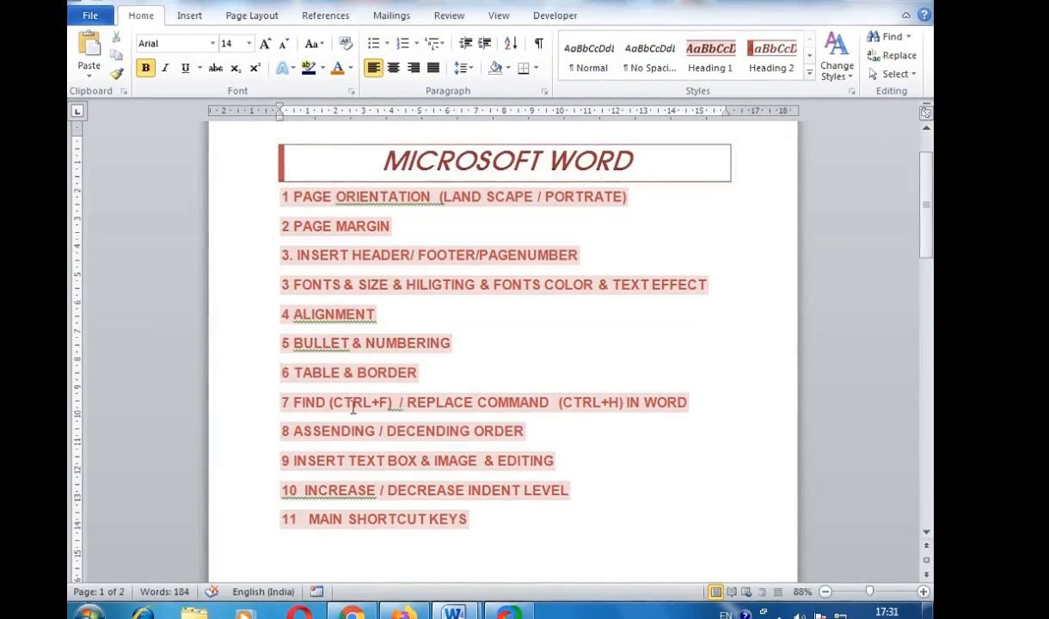
# - Select the TABLE & BORDER topic in the MICROSOFT WORD document, then return to the Gujarati document
pyautogui.click(388, 372)
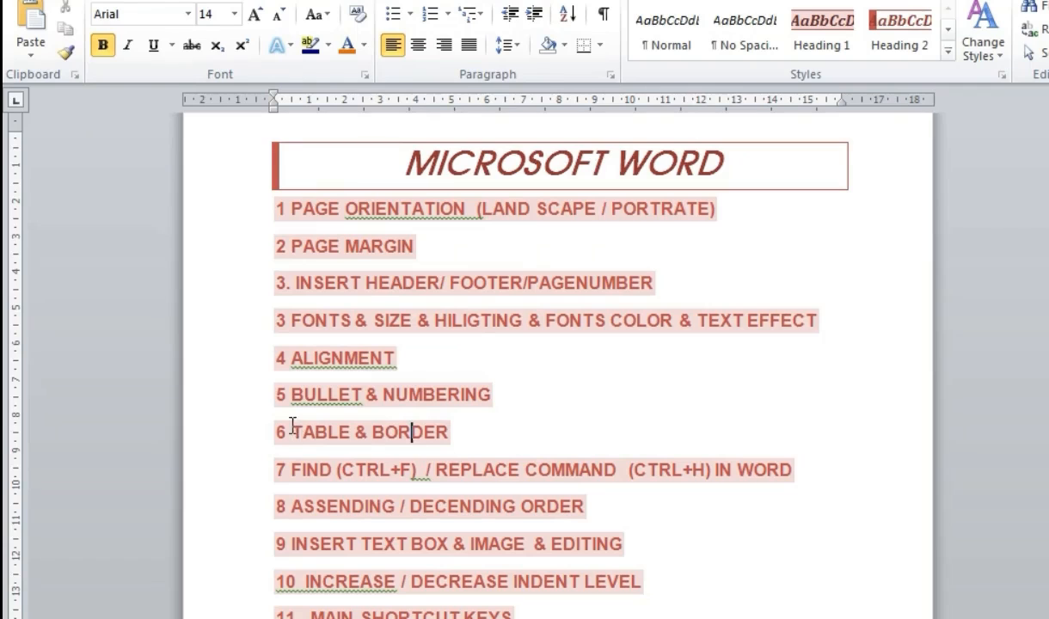
pyautogui.moveTo(293, 371); pyautogui.dragTo(415, 376)
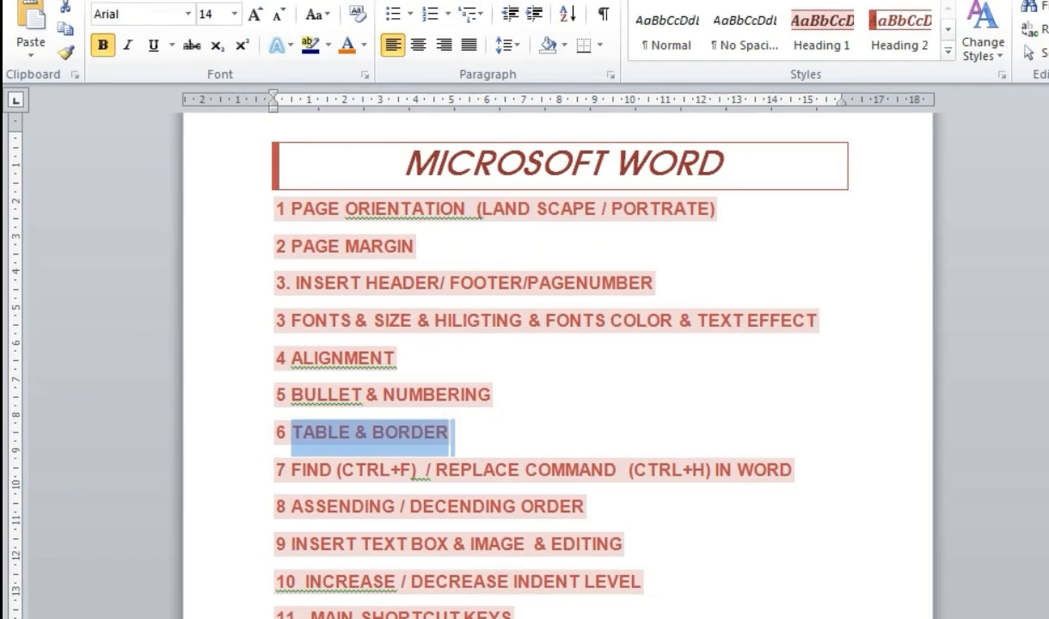
pyautogui.click(557, 545)
pyautogui.click(577, 535)
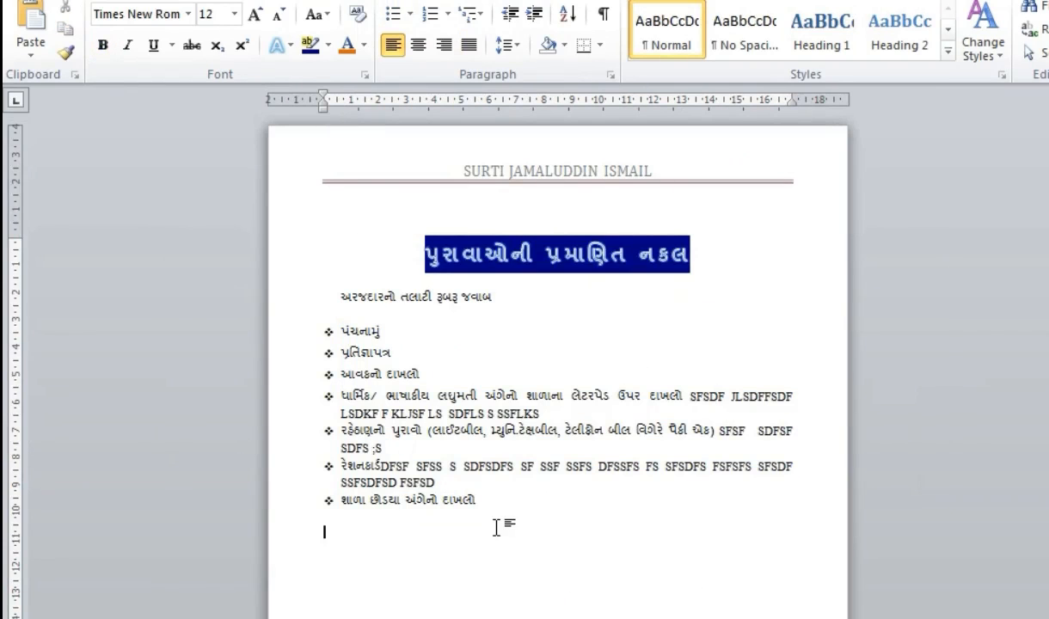
# - Insert a 4-column by 4-row table through Insert > Table > Insert Table
pyautogui.hotkey('alt', 'n')
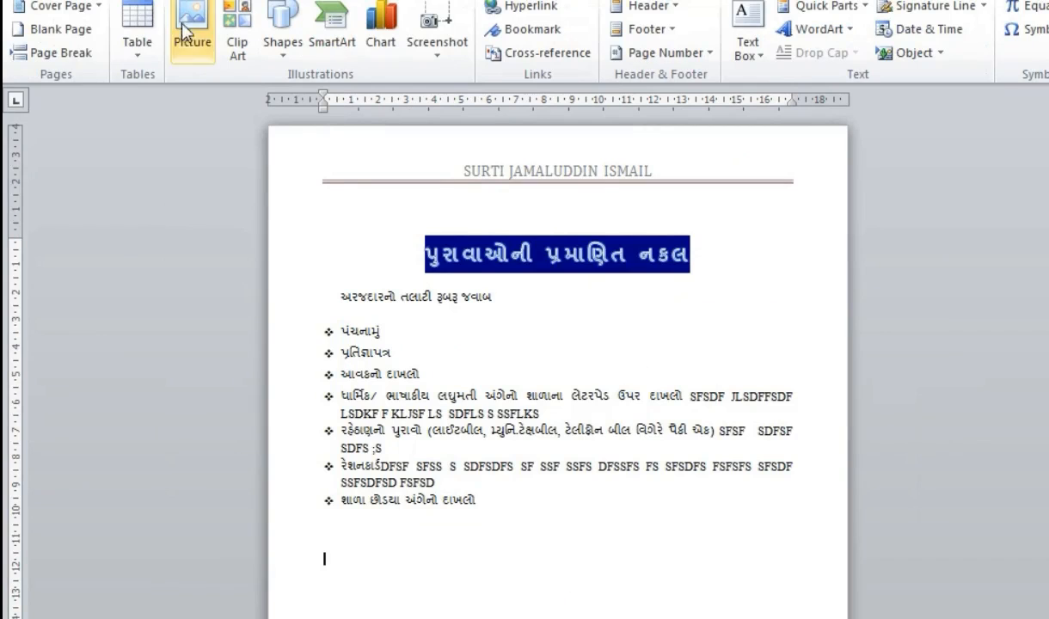
pyautogui.click(144, 57)
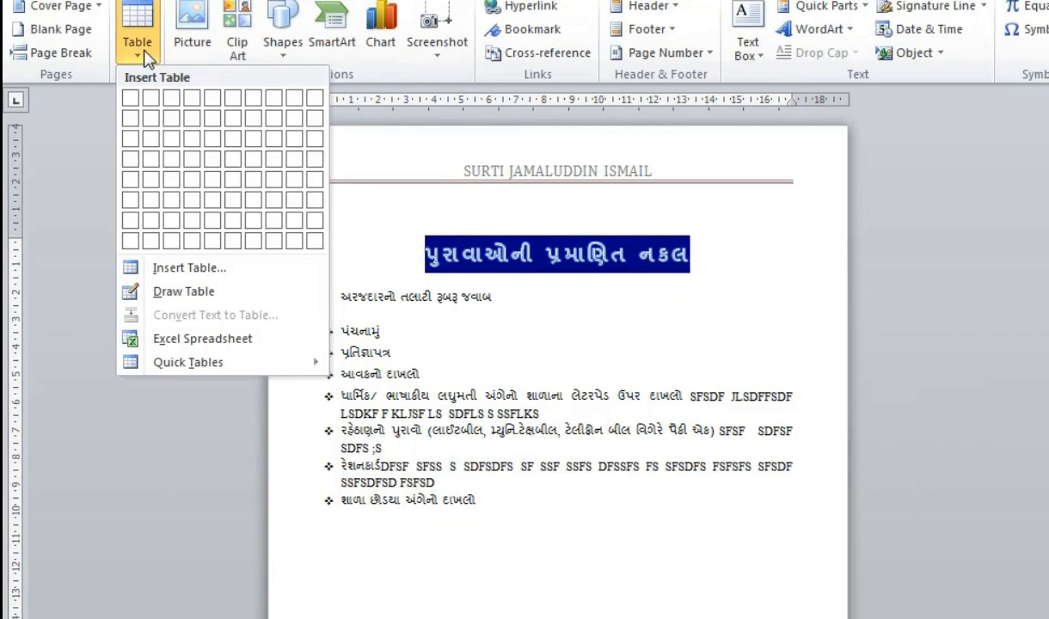
pyautogui.click(181, 268)
pyautogui.moveTo(488, 194); pyautogui.dragTo(826, 230)
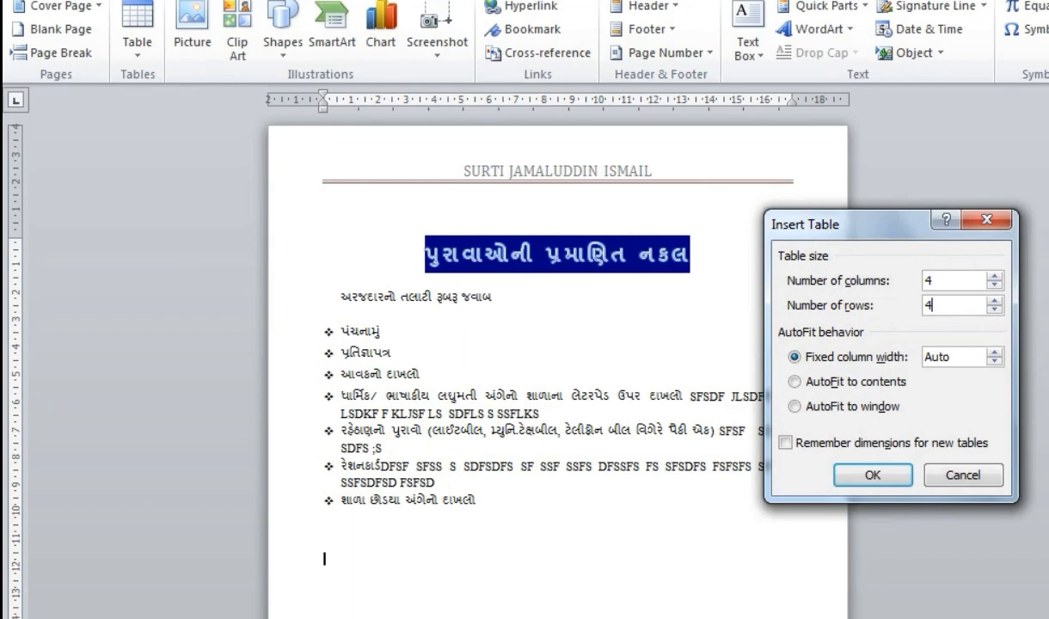
pyautogui.press('Return')
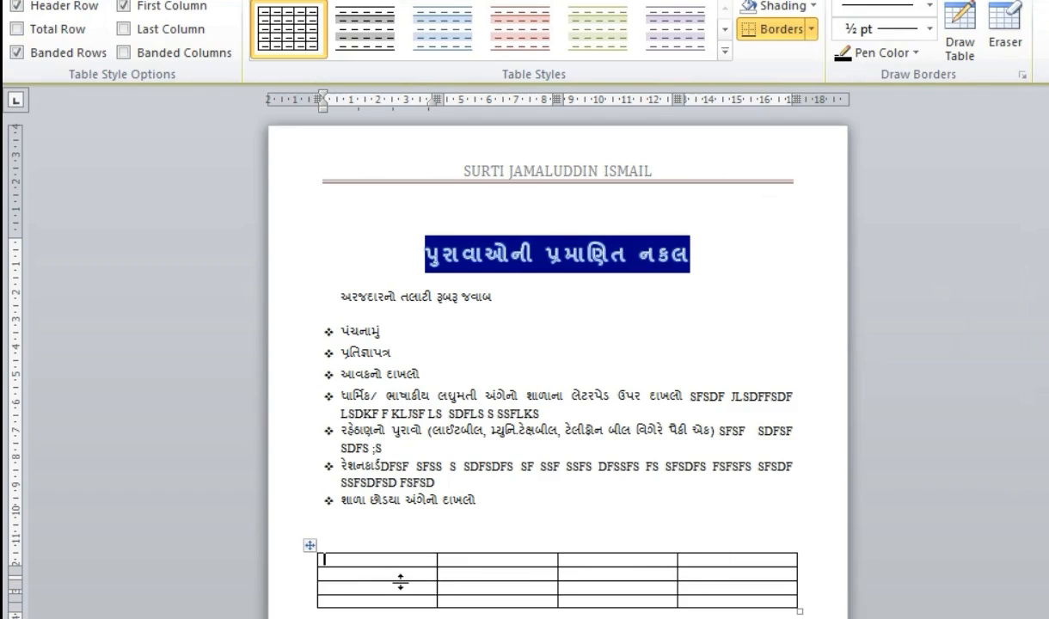
# - Delete one column of the empty table with Delete Columns, leaving three columns
pyautogui.click(480, 575)
pyautogui.moveTo(657, 575); pyautogui.dragTo(648, 588)
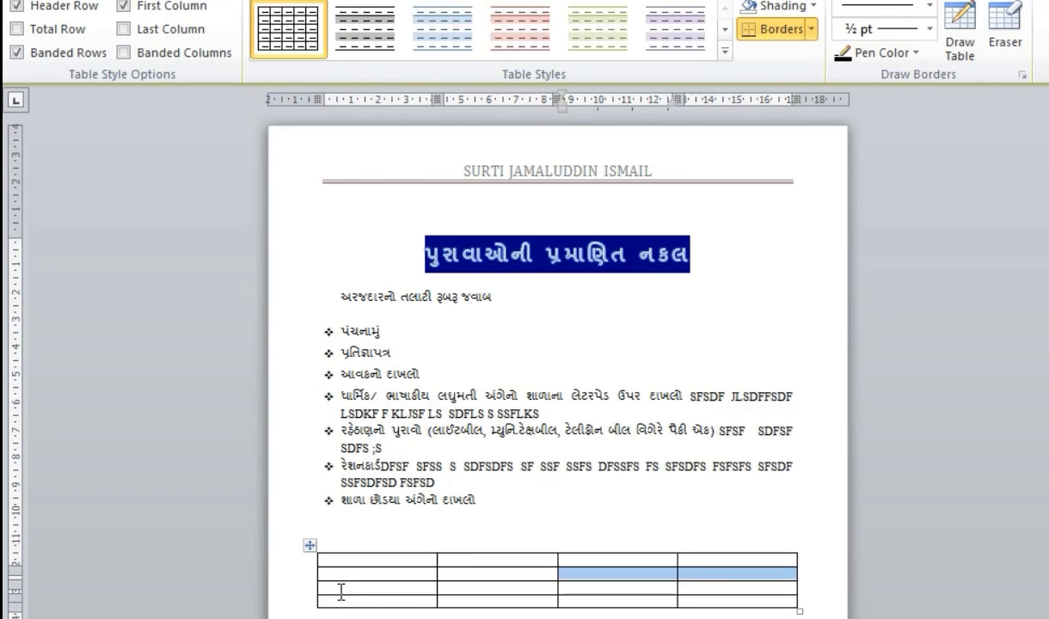
pyautogui.moveTo(340, 591); pyautogui.dragTo(705, 601)
pyautogui.click(376, 612)
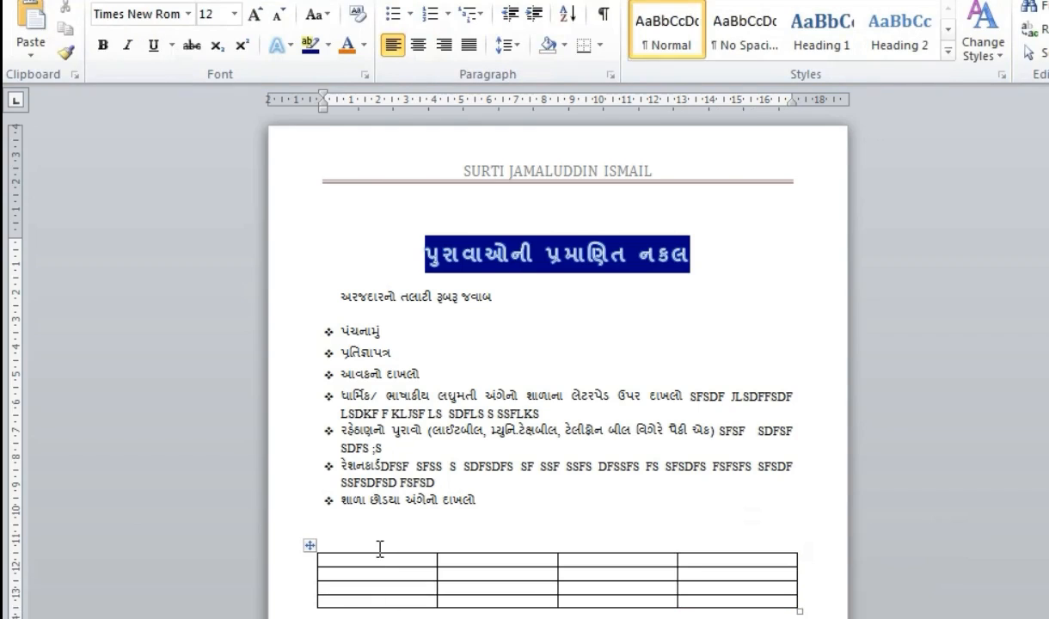
pyautogui.click(377, 547)
pyautogui.rightClick(378, 555)
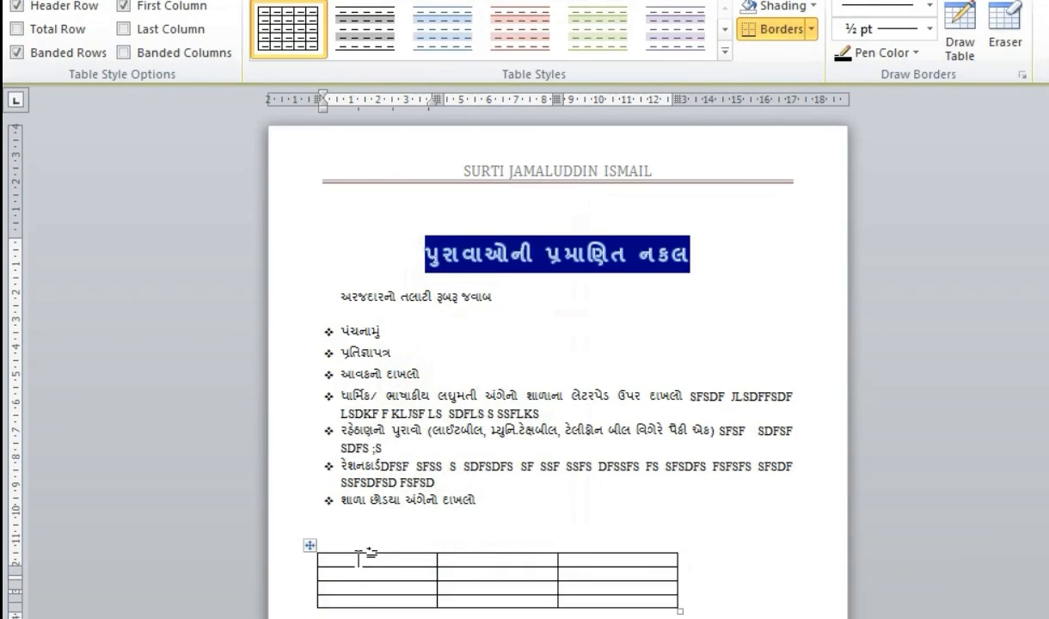
# - Drag the table's left ruler marker to shift the three-column table toward the page centre
pyautogui.moveTo(360, 555); pyautogui.dragTo(604, 600)
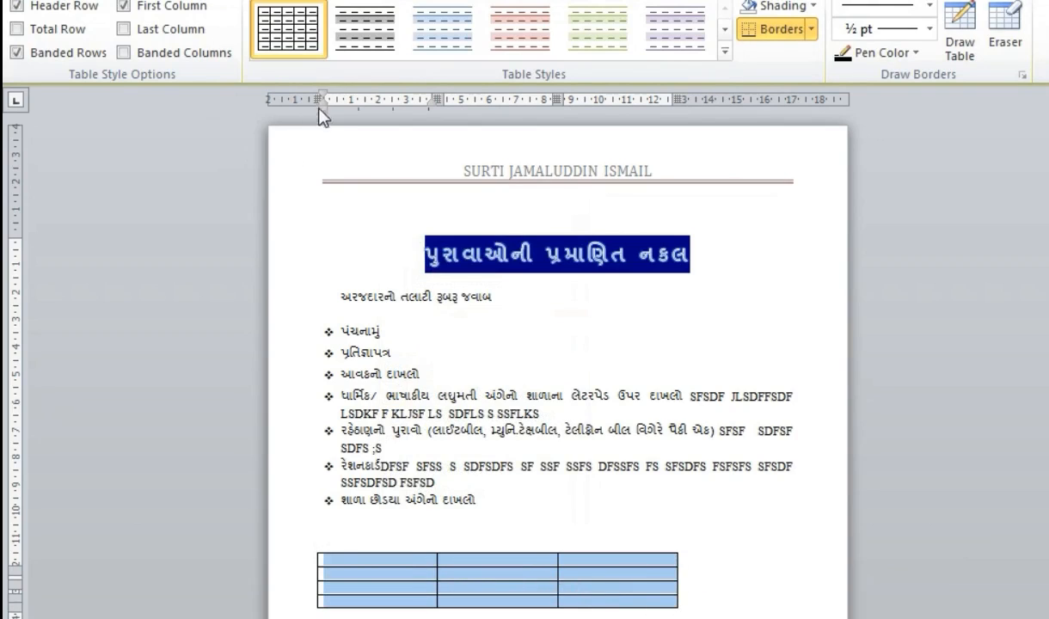
pyautogui.moveTo(320, 101); pyautogui.dragTo(400, 172)
pyautogui.click(341, 585)
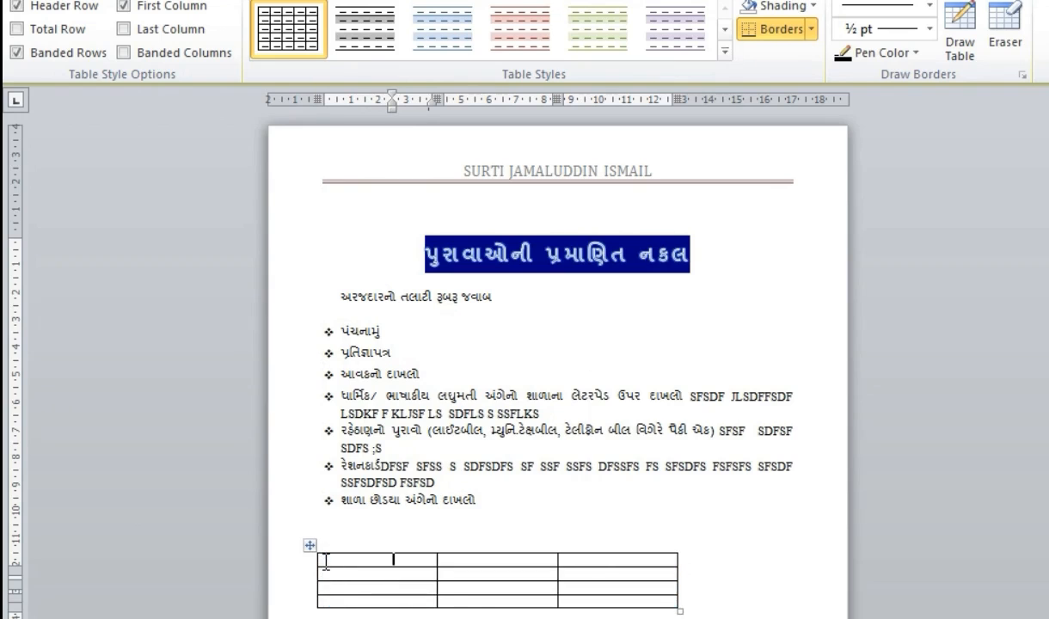
pyautogui.moveTo(316, 99); pyautogui.dragTo(399, 100)
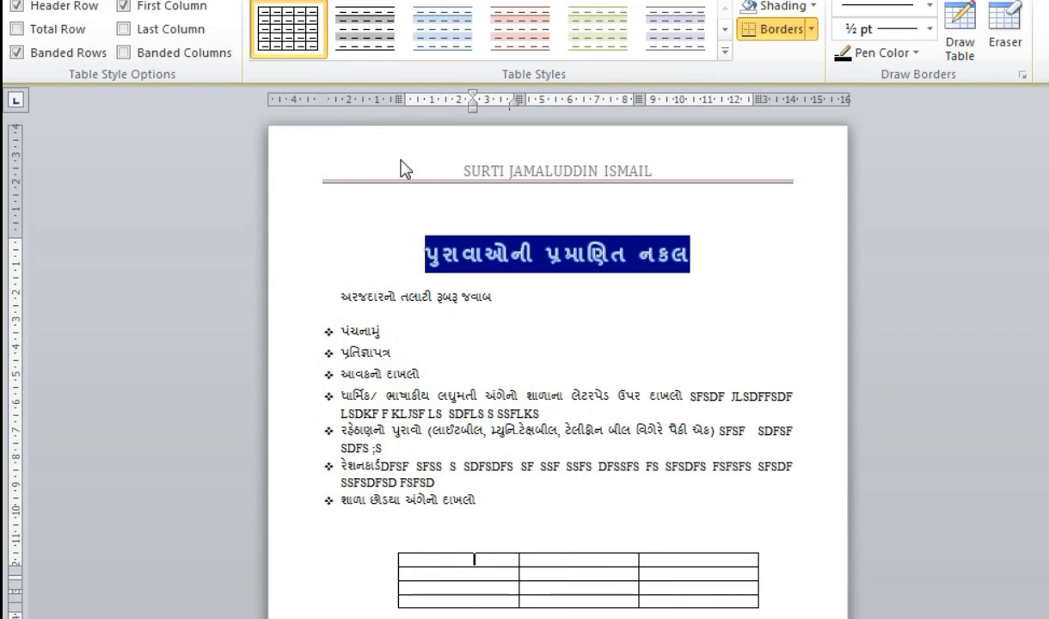
pyautogui.moveTo(416, 557); pyautogui.dragTo(410, 593)
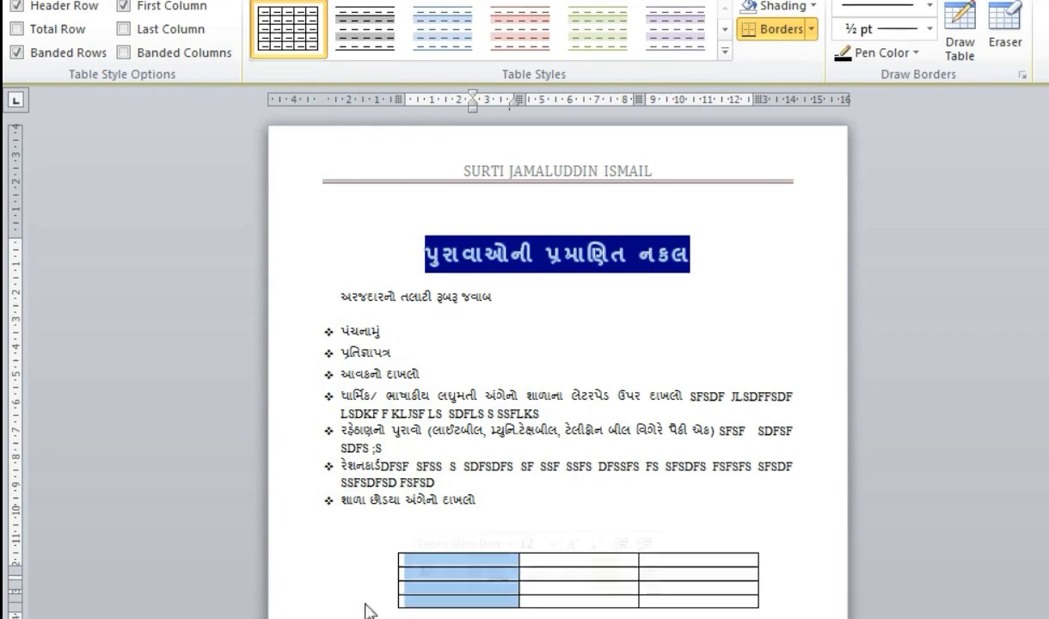
# - In Table Properties, tick Specify height and set the row height to 20 cm
pyautogui.rightClick(387, 575)
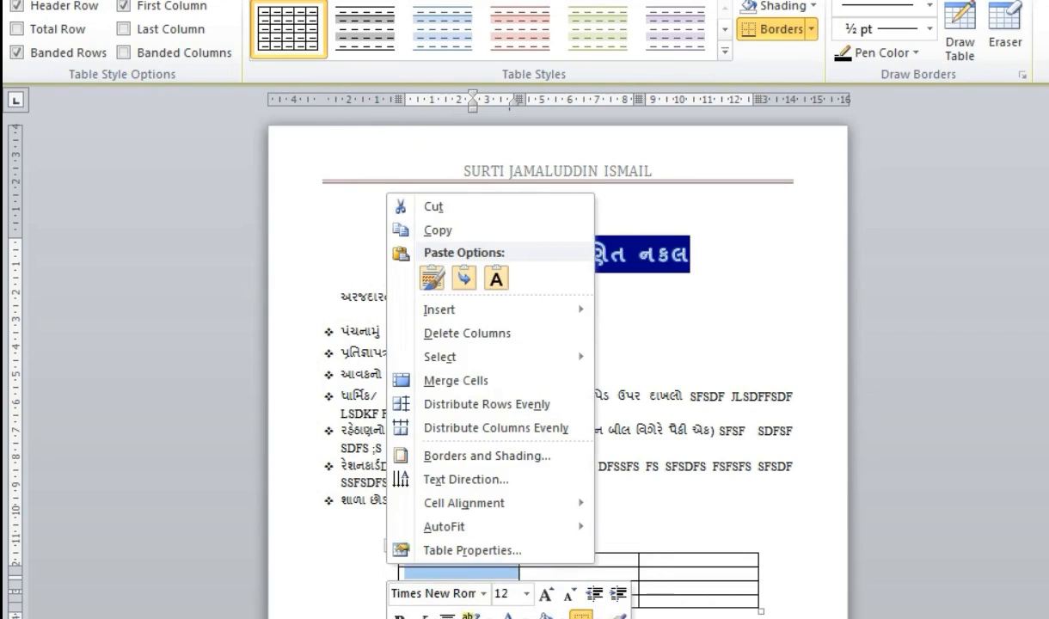
pyautogui.click(444, 565)
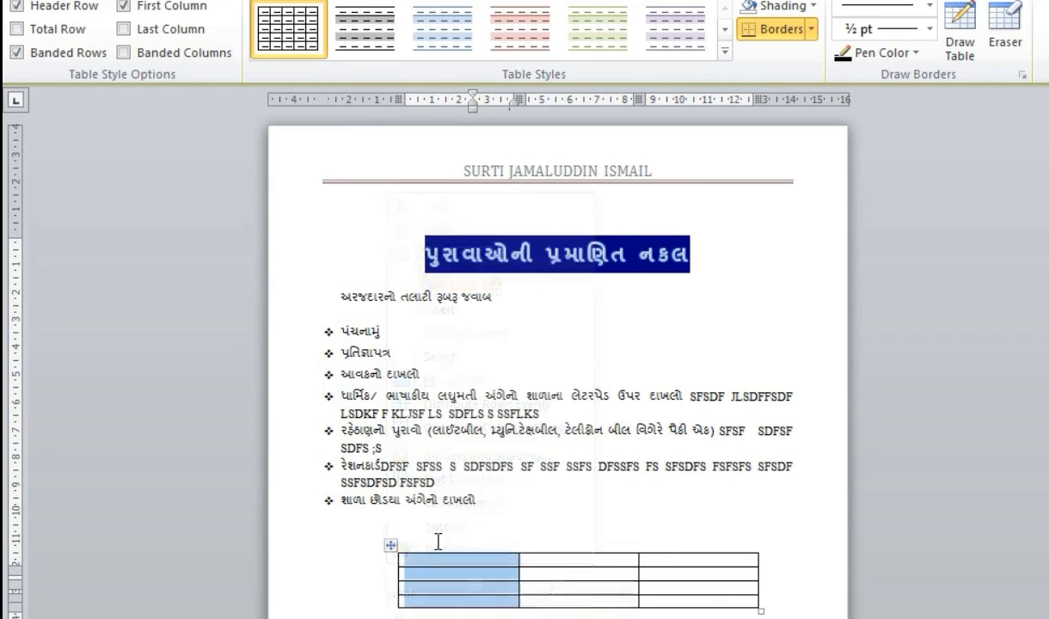
pyautogui.rightClick(460, 588)
pyautogui.click(542, 565)
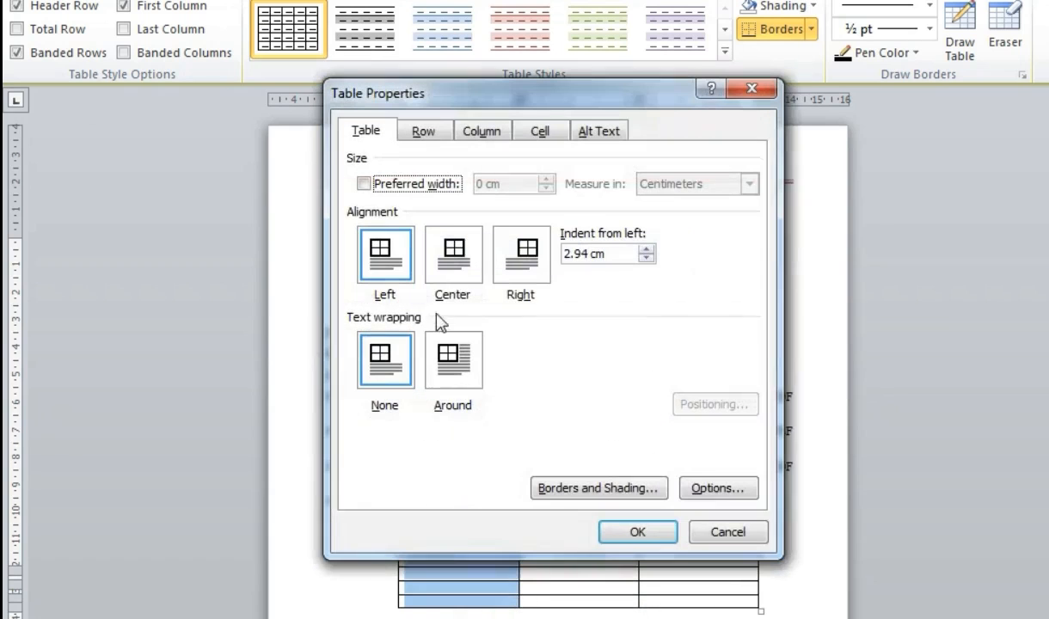
pyautogui.click(426, 132)
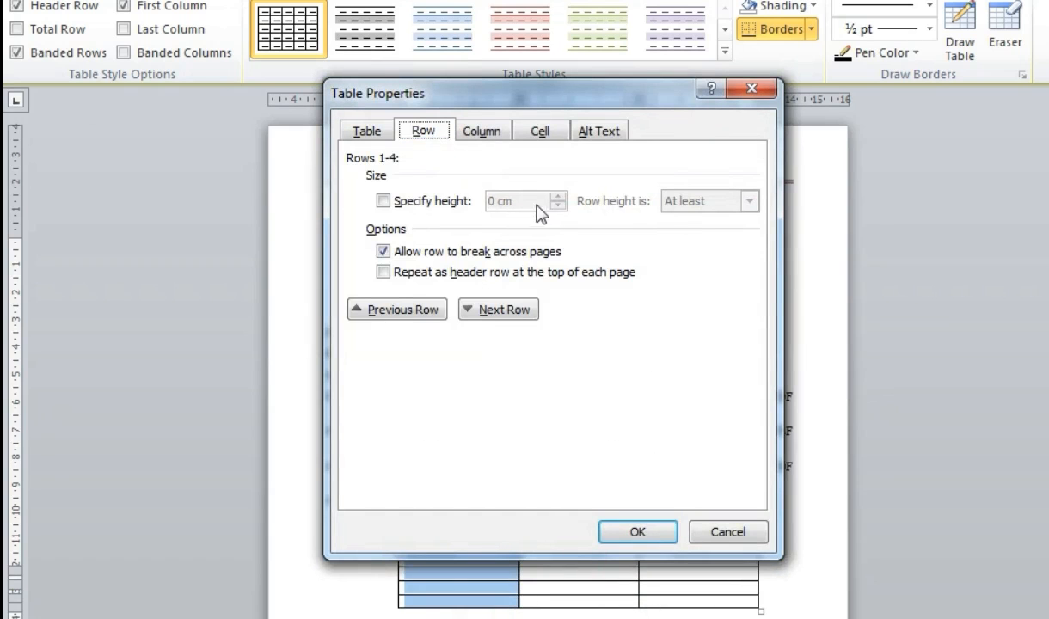
pyautogui.click(383, 201)
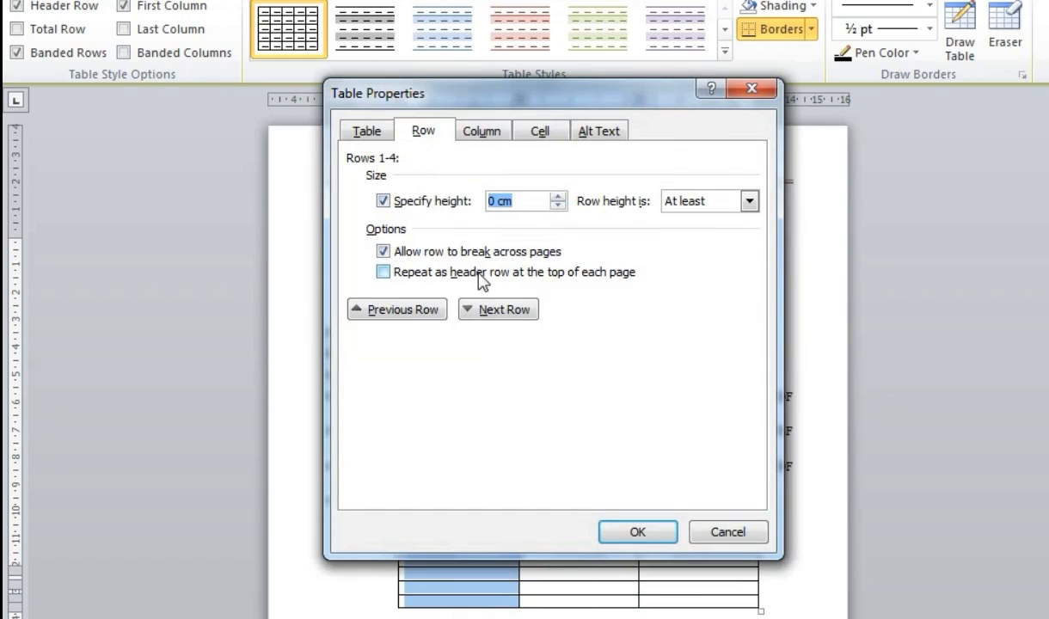
pyautogui.write('20')
pyautogui.press('Return')
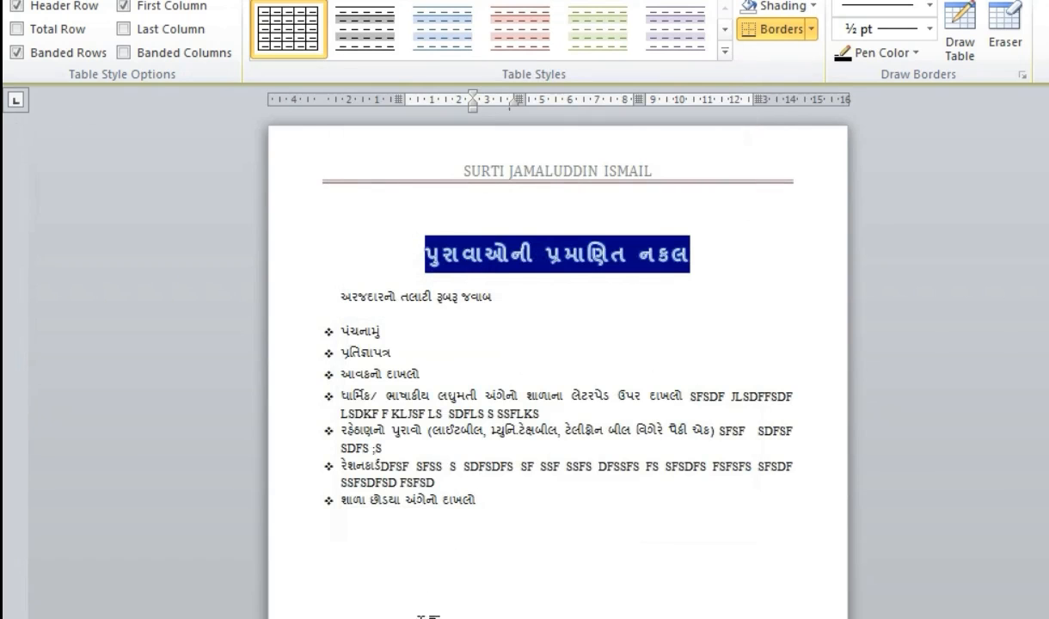
# - Reduce the table row height from 20 cm to 3 cm
pyautogui.scroll(-13, 422, 617)
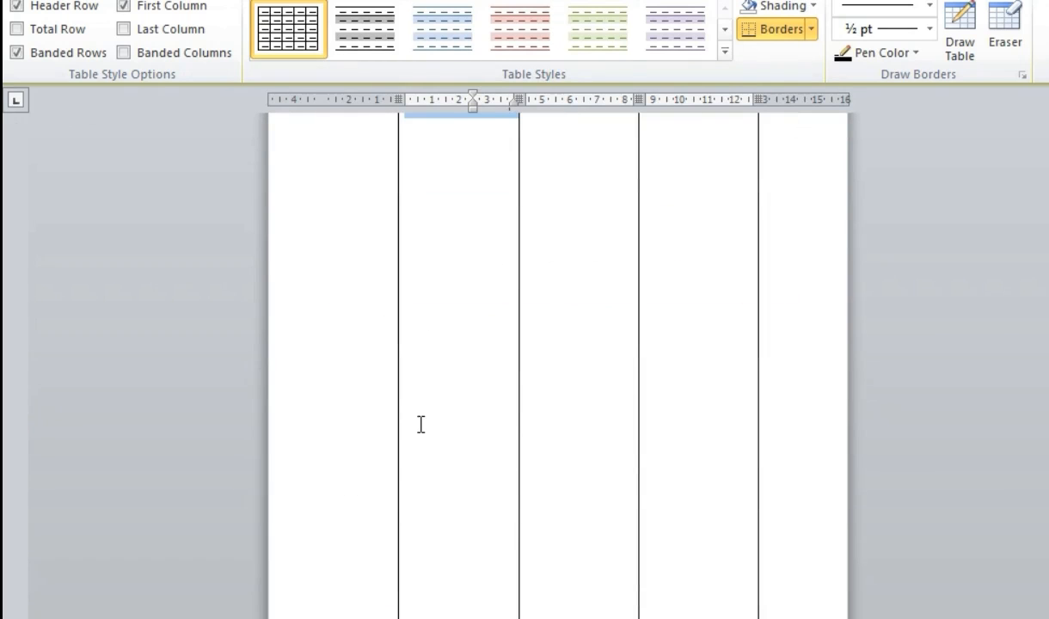
pyautogui.rightClick(422, 424)
pyautogui.click(476, 411)
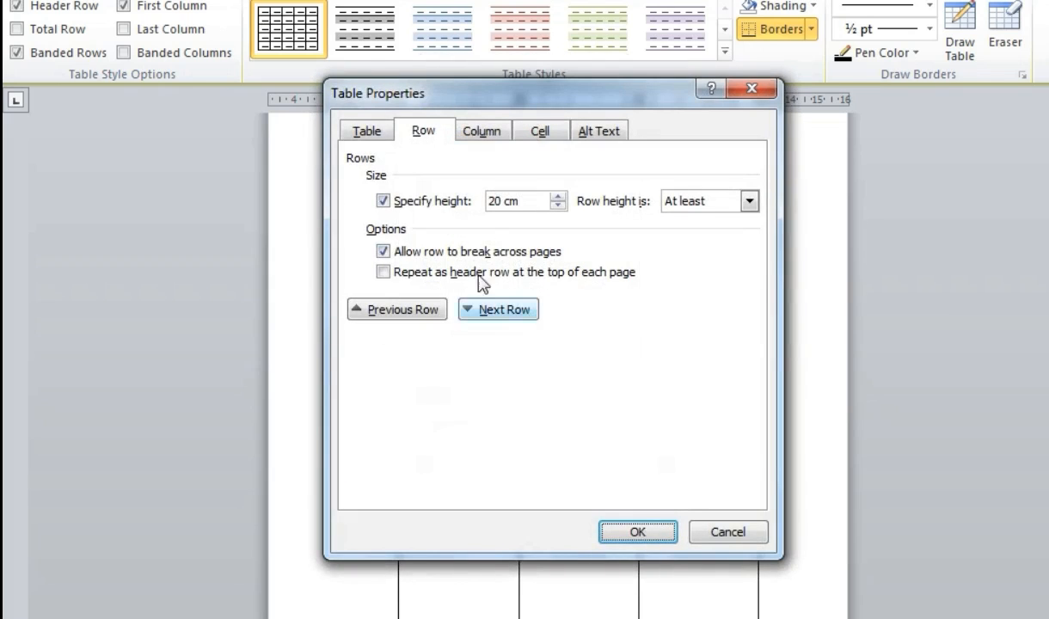
pyautogui.moveTo(519, 201); pyautogui.dragTo(439, 201)
pyautogui.write('3')
pyautogui.press('Return')
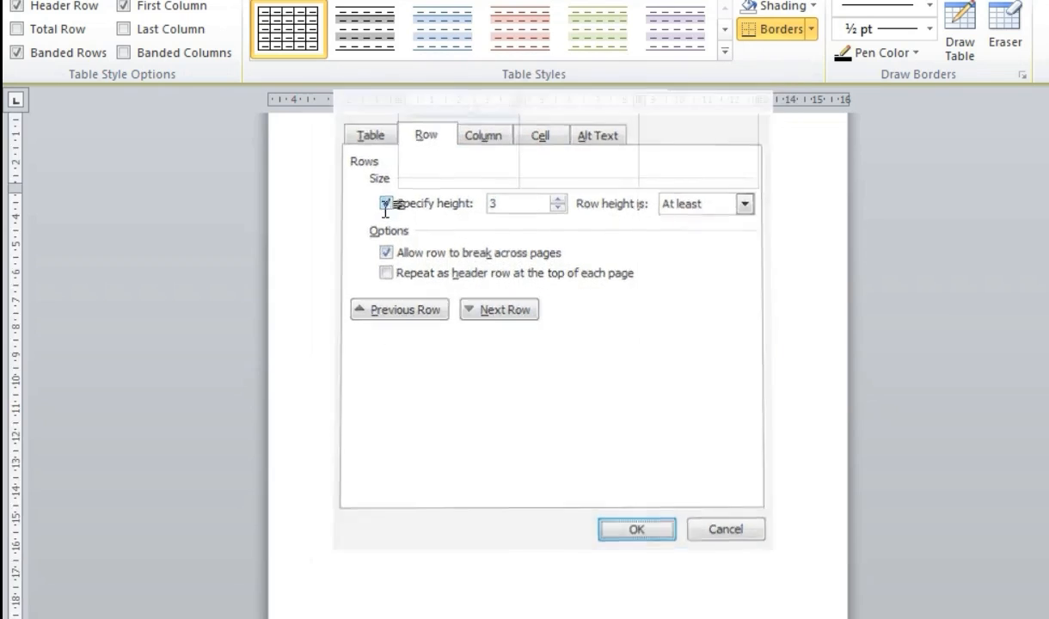
# - Change the row height to 1 cm so all four rows are compact
pyautogui.scroll(7, 365, 612)
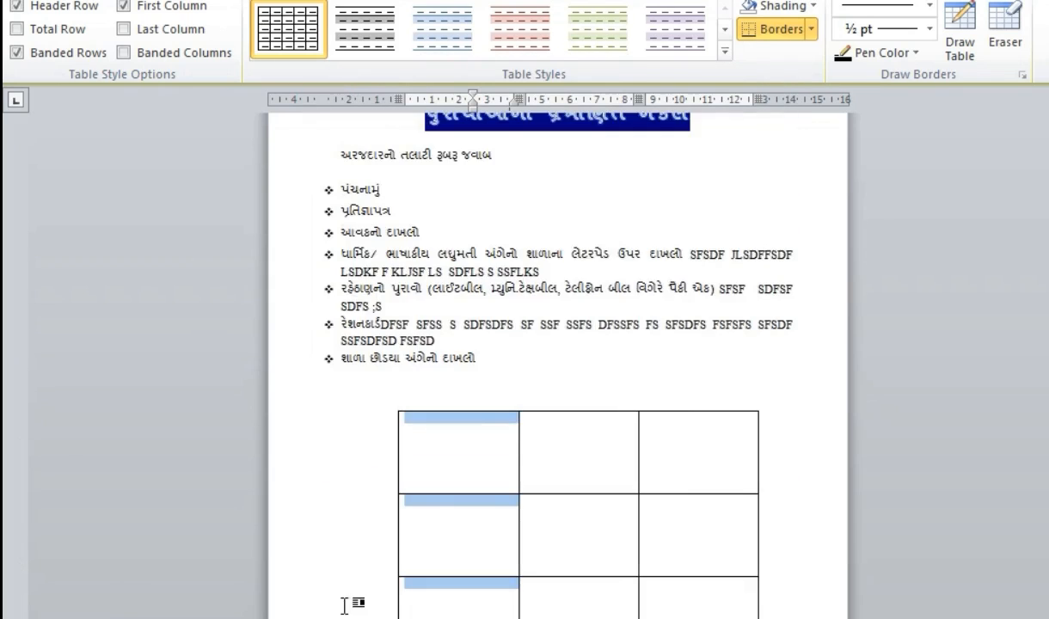
pyautogui.rightClick(485, 428)
pyautogui.click(544, 402)
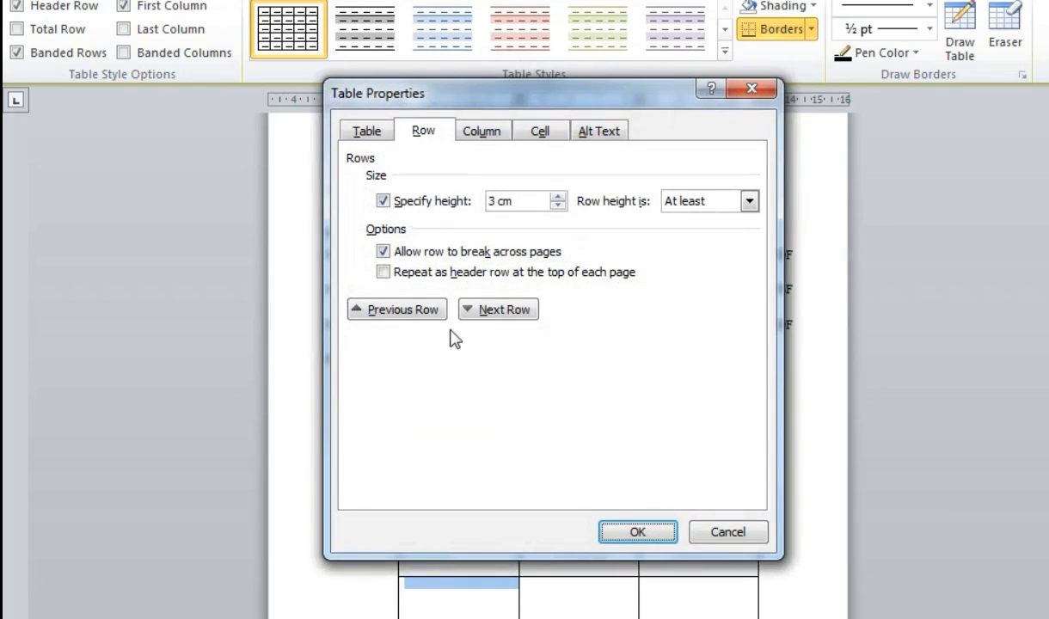
pyautogui.click(519, 204)
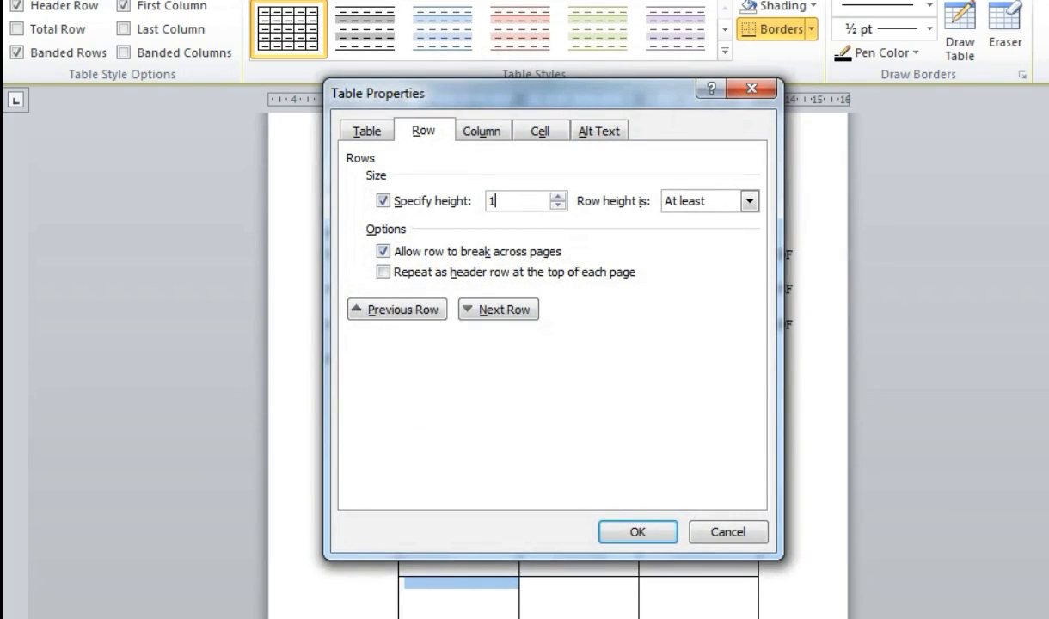
pyautogui.write('1')
pyautogui.press('Return')
pyautogui.click(440, 601)
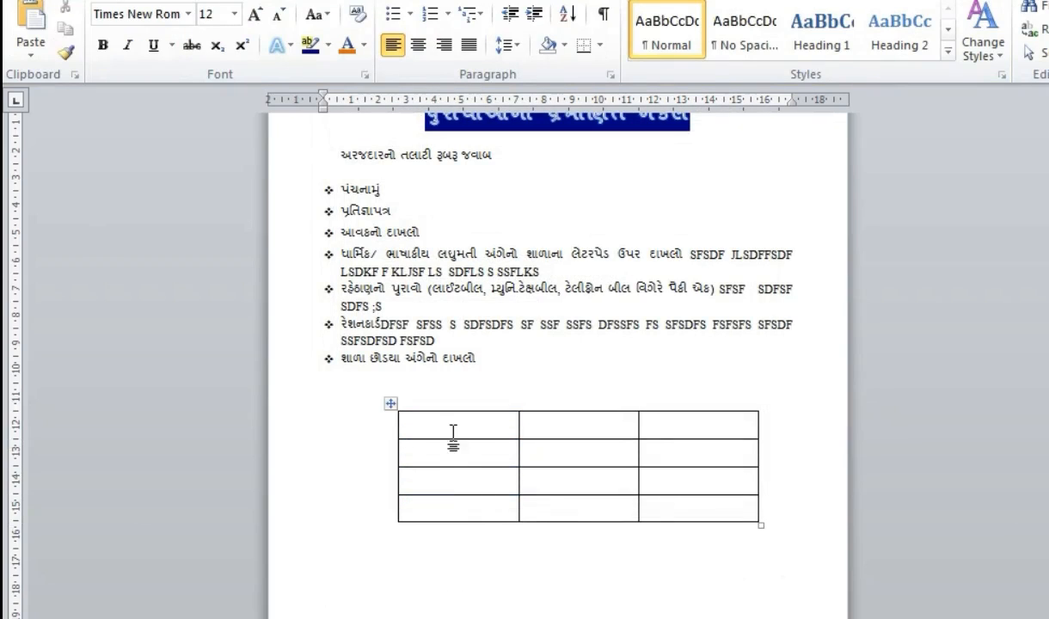
pyautogui.moveTo(454, 431); pyautogui.dragTo(673, 486)
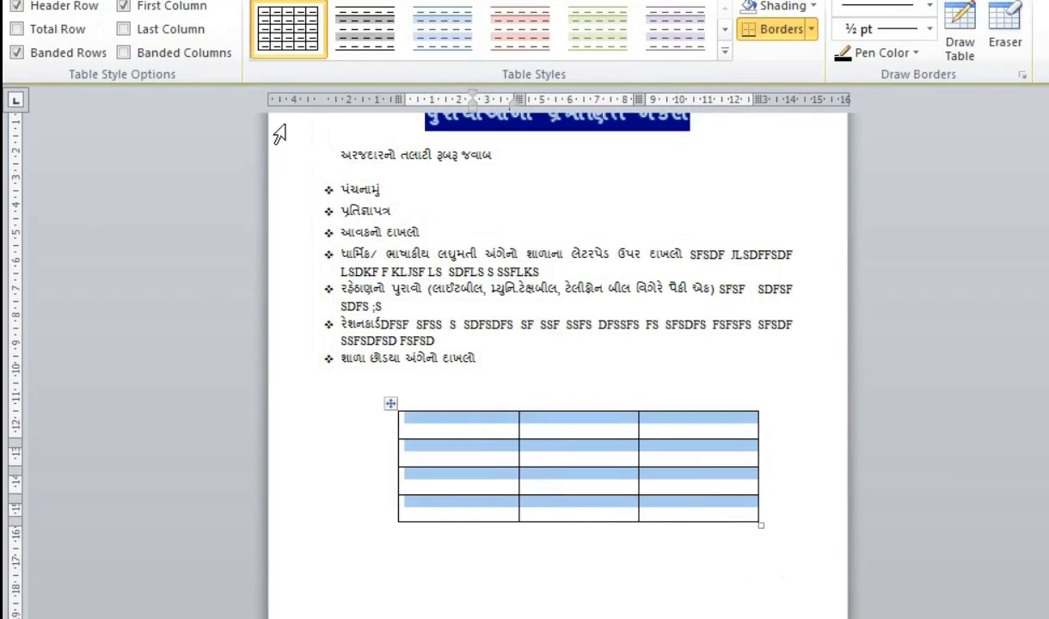
# - Type a capitalised name into the cells of the first two rows, tabbing between cells
pyautogui.click(490, 428)
pyautogui.write('JAM')
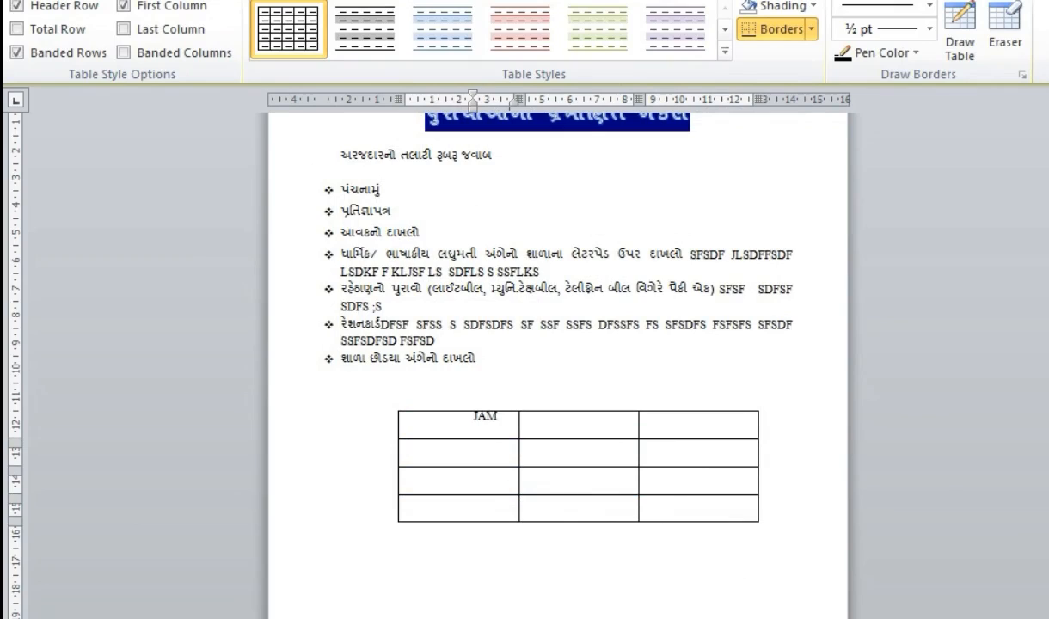
pyautogui.write('AL')
pyautogui.press('Tab')
pyautogui.write('MOHSIN')
pyautogui.press('Tab')
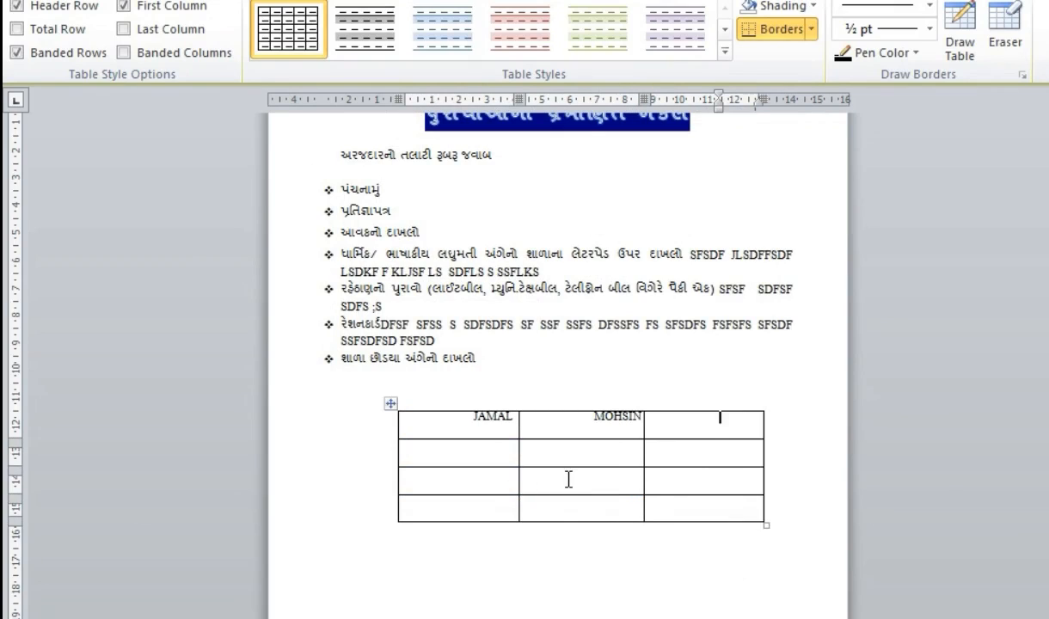
pyautogui.press('Tab')
pyautogui.write('LIYAK')
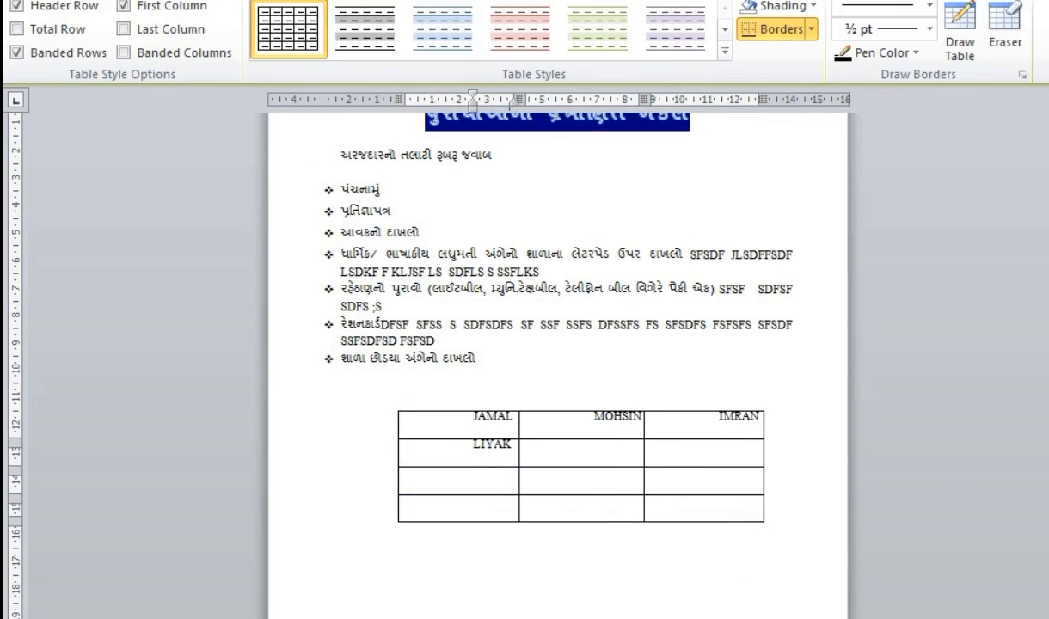
pyautogui.write('T')
pyautogui.press('Tab')
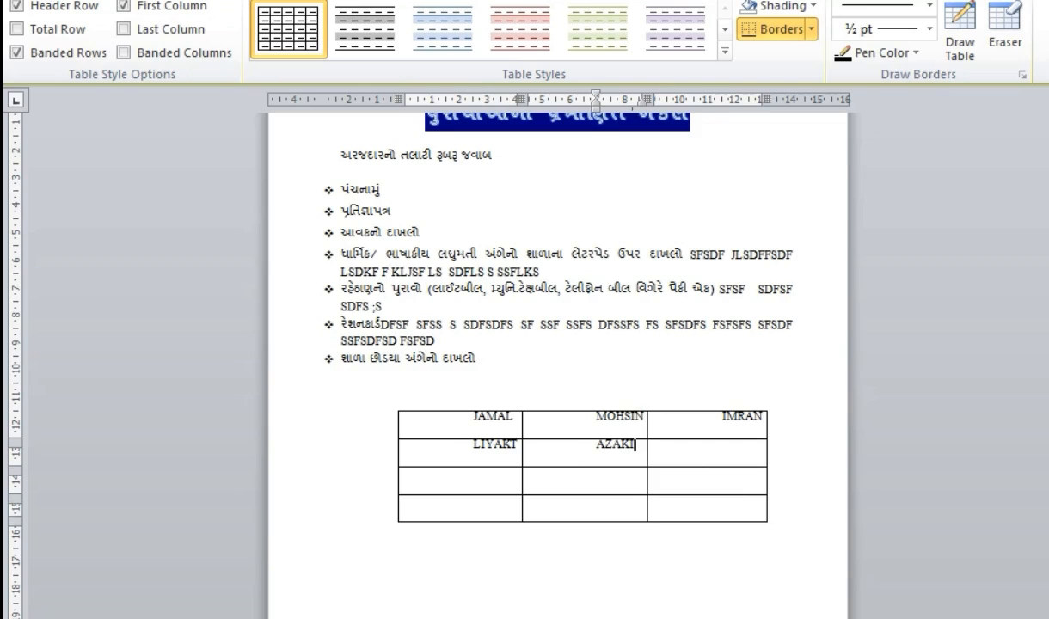
pyautogui.press('Tab')
pyautogui.write('AB')
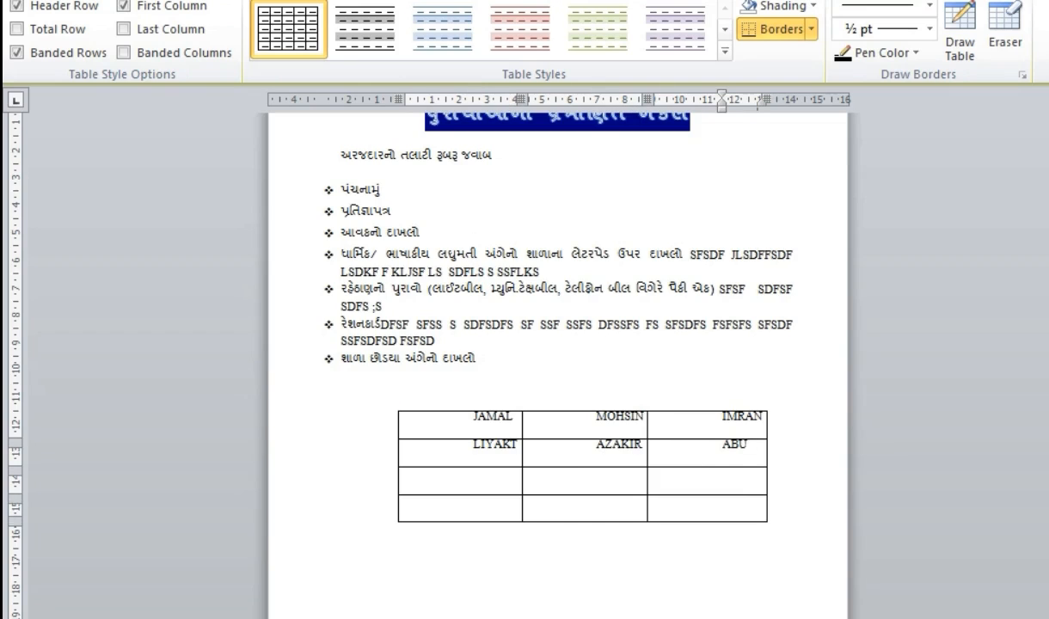
pyautogui.write('DUL')
# - Fill the cells of rows 3 and 4 with capitalised names and words
pyautogui.press('Tab')
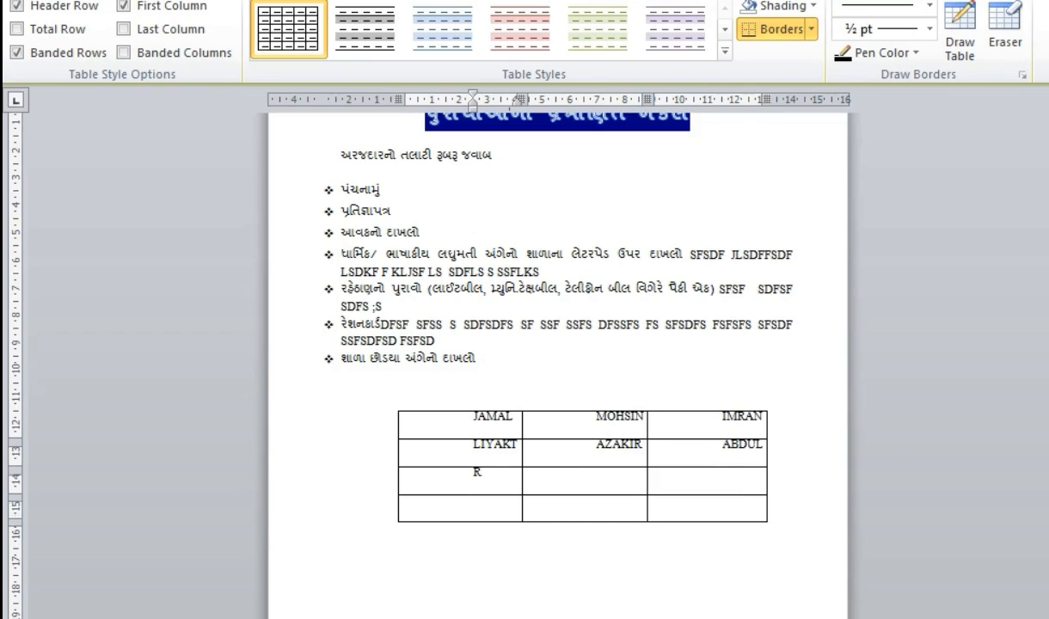
pyautogui.write('REHMAN')
pyautogui.press('Tab')
pyautogui.write('RAHIM')
pyautogui.press('Tab')
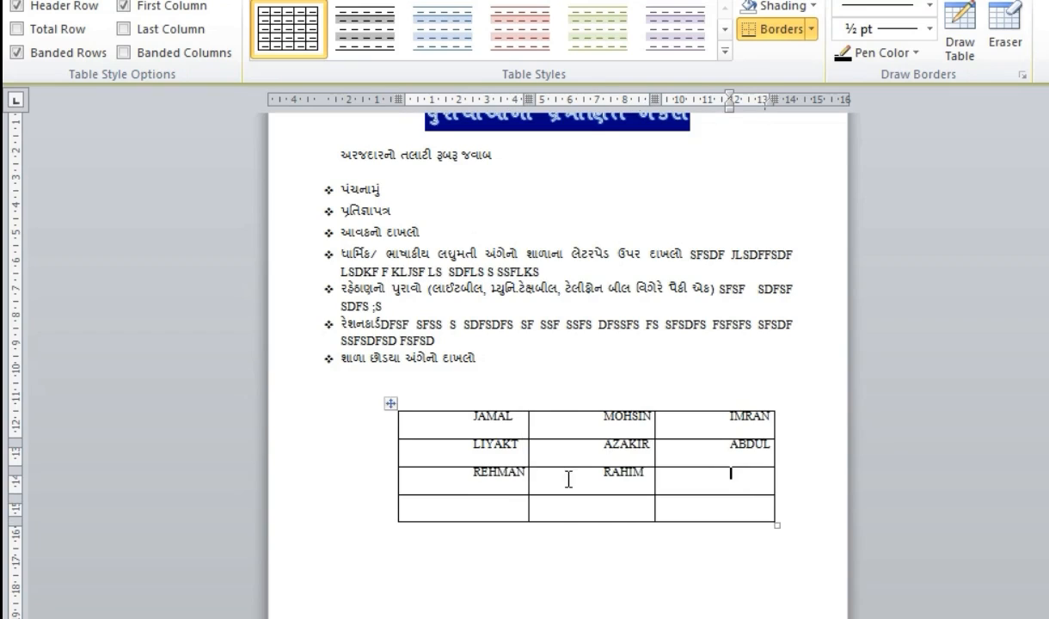
pyautogui.press('Tab')
pyautogui.write('NI')
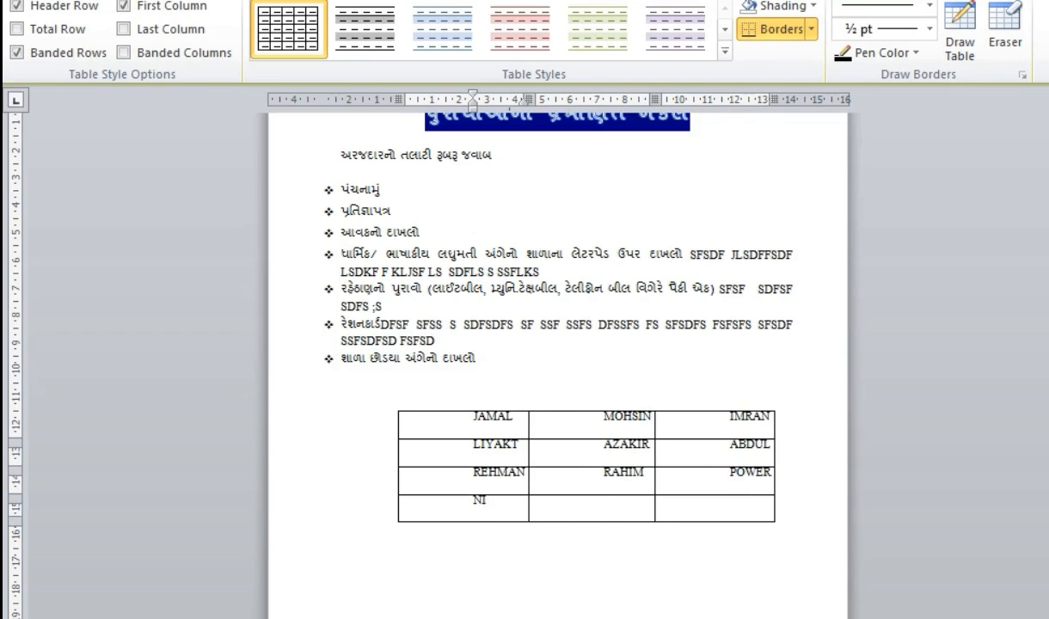
pyautogui.write('LE')
pyautogui.press('Tab')
pyautogui.write('NINE')
pyautogui.press('Tab')
pyautogui.write('E')
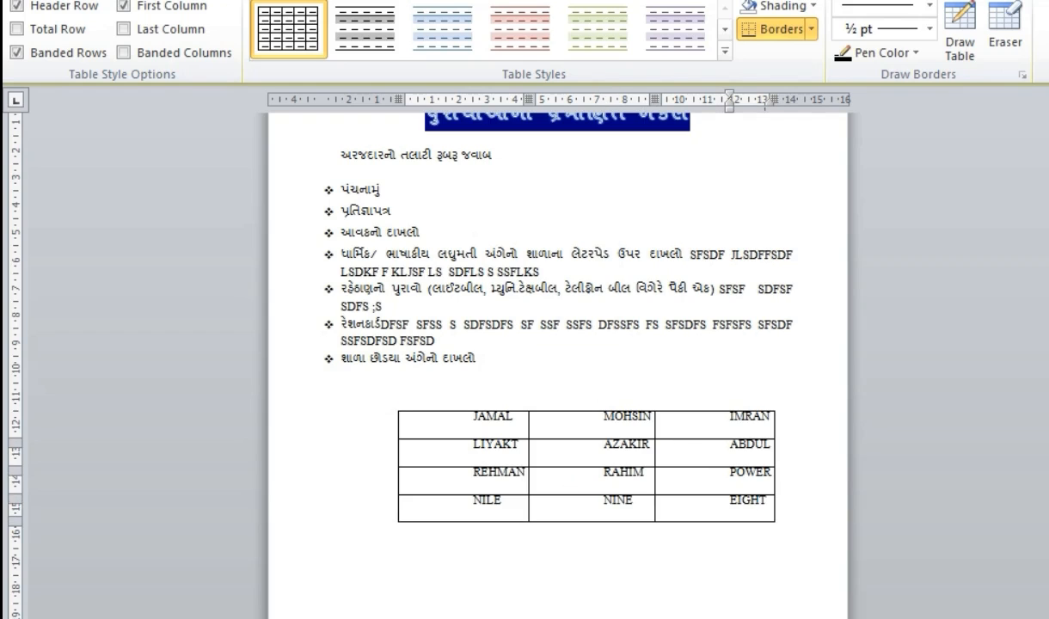
# - Apply a blue banded table style, then undo it to restore the plain black-bordered grid
pyautogui.moveTo(491, 423); pyautogui.dragTo(677, 506)
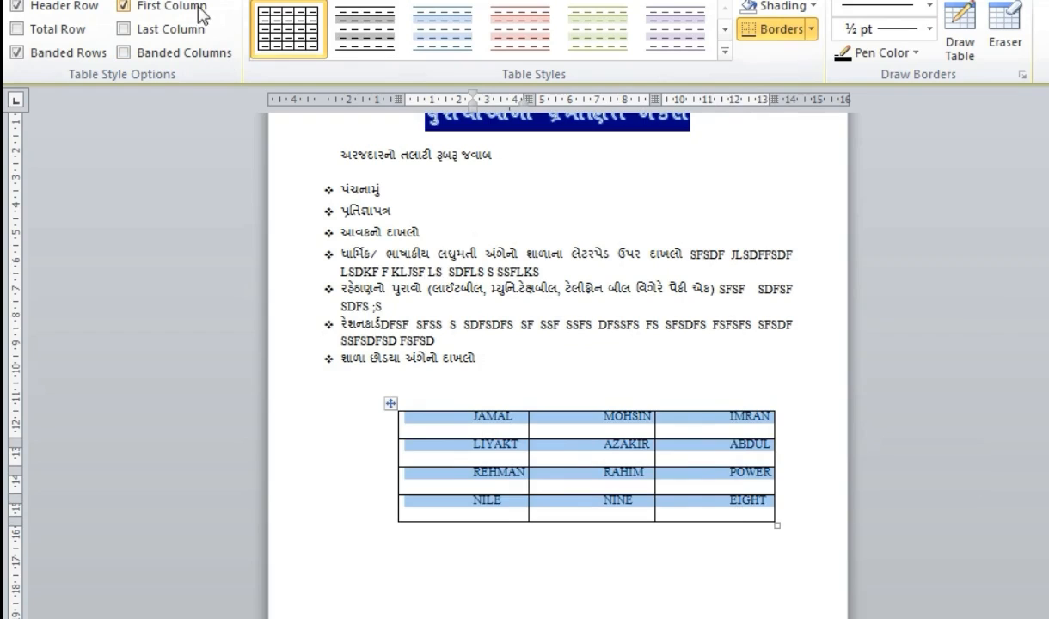
pyautogui.click(365, 29)
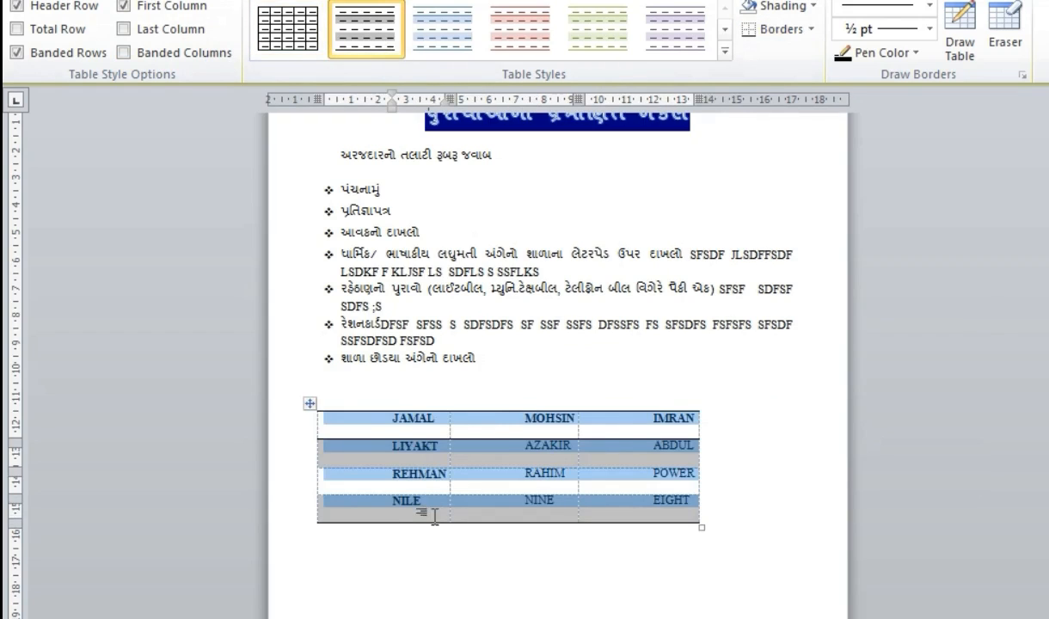
pyautogui.click(458, 544)
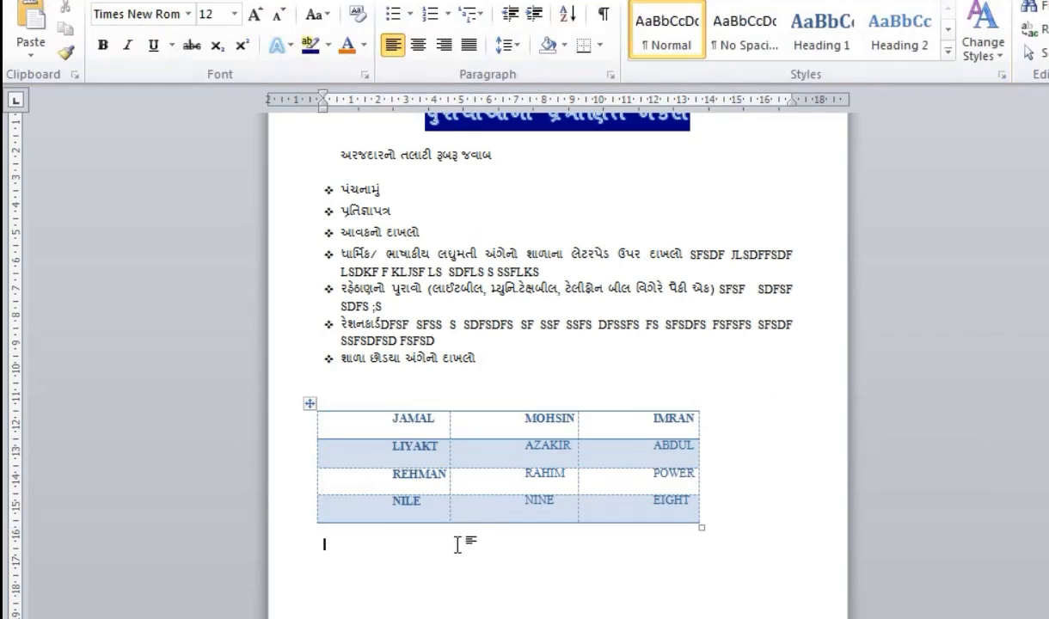
pyautogui.click(389, 421)
pyautogui.hotkey('ctrl', 'z')
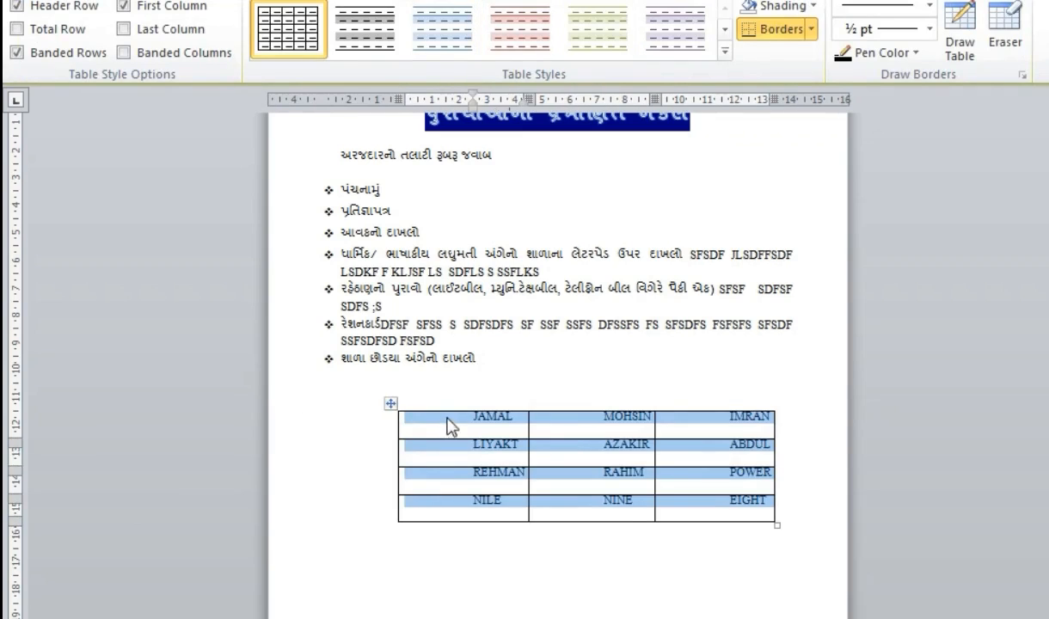
# - Select all twelve cells and try Center, Align Left and Justify on the table text
pyautogui.click(448, 427)
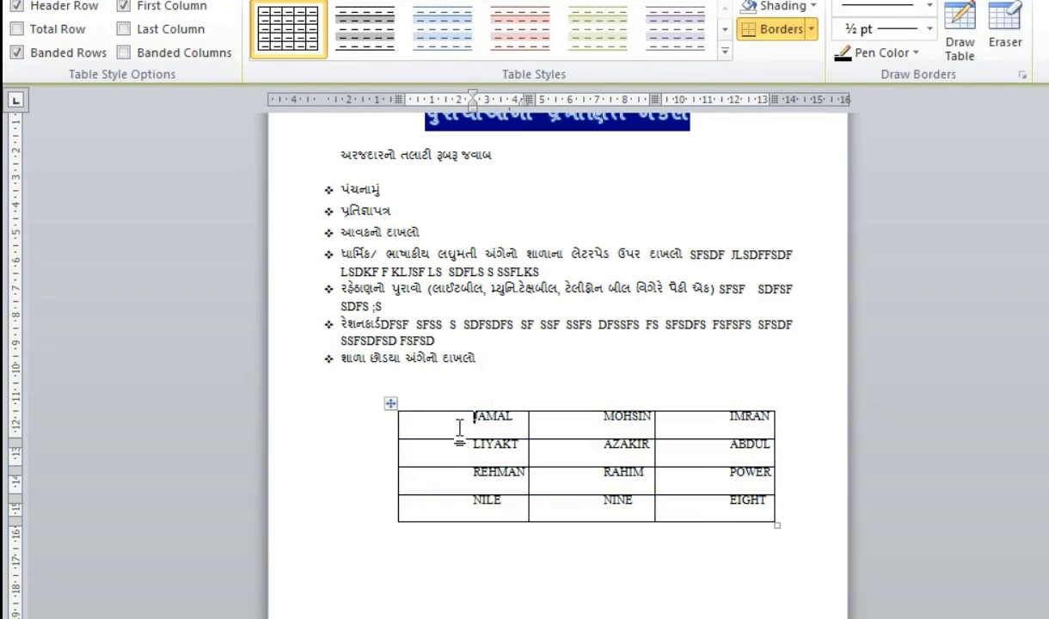
pyautogui.moveTo(470, 421); pyautogui.dragTo(697, 501)
pyautogui.click(69, 0)
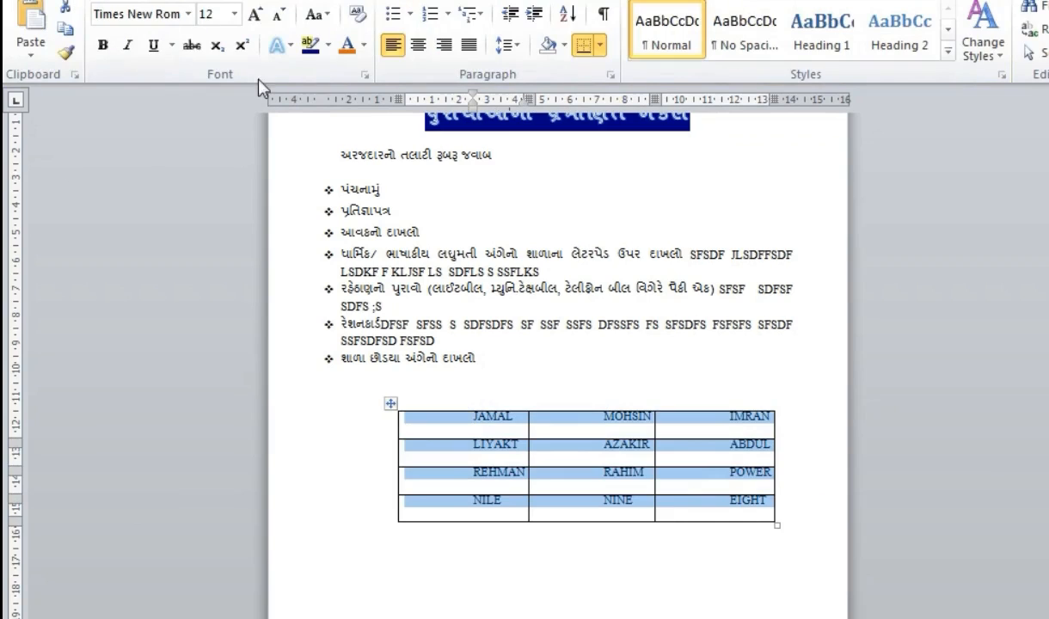
pyautogui.click(417, 48)
pyautogui.rightClick(472, 453)
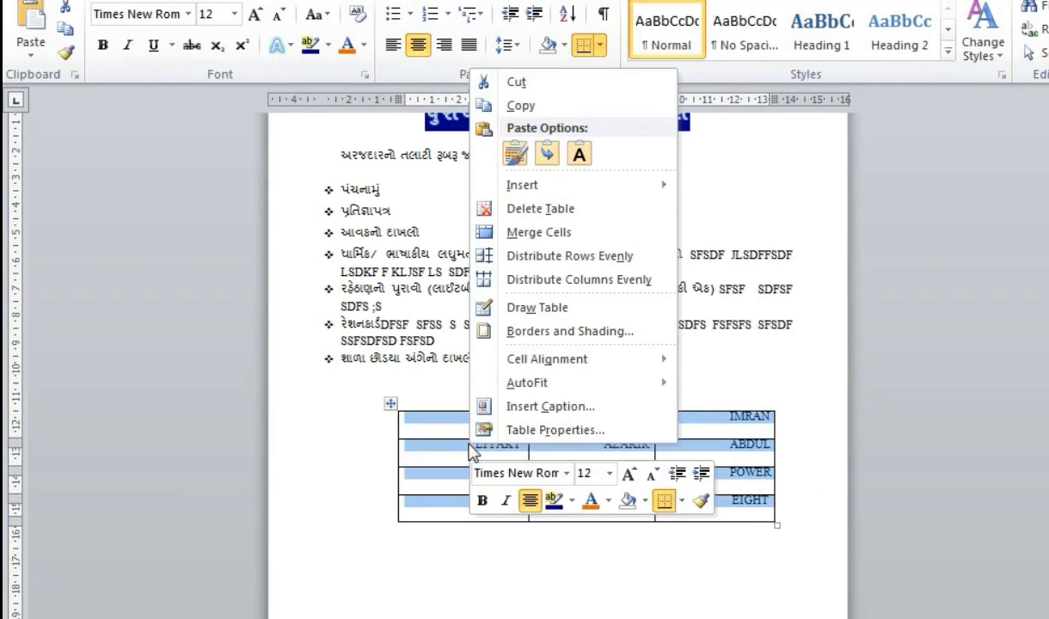
pyautogui.moveTo(605, 370)
pyautogui.click(725, 384)
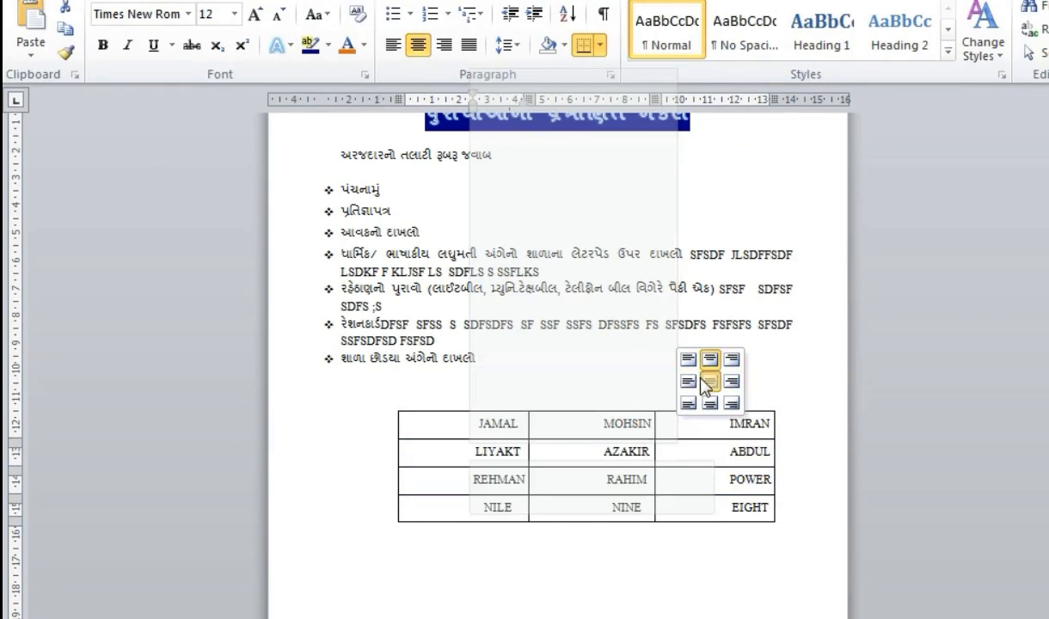
pyautogui.click(389, 50)
pyautogui.hotkey('ctrl', 'j')
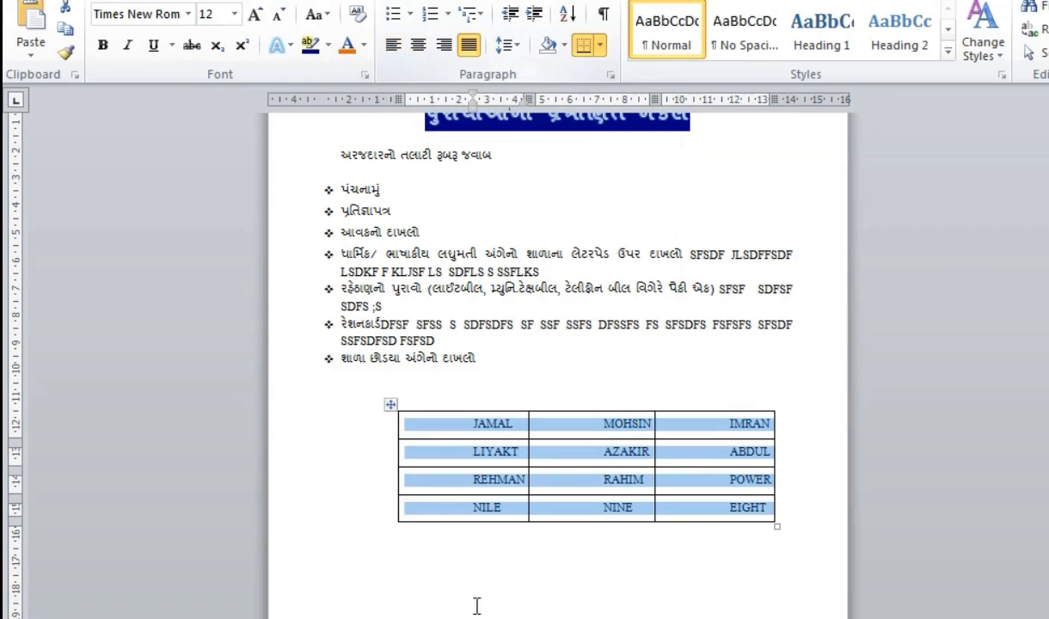
pyautogui.click(484, 454)
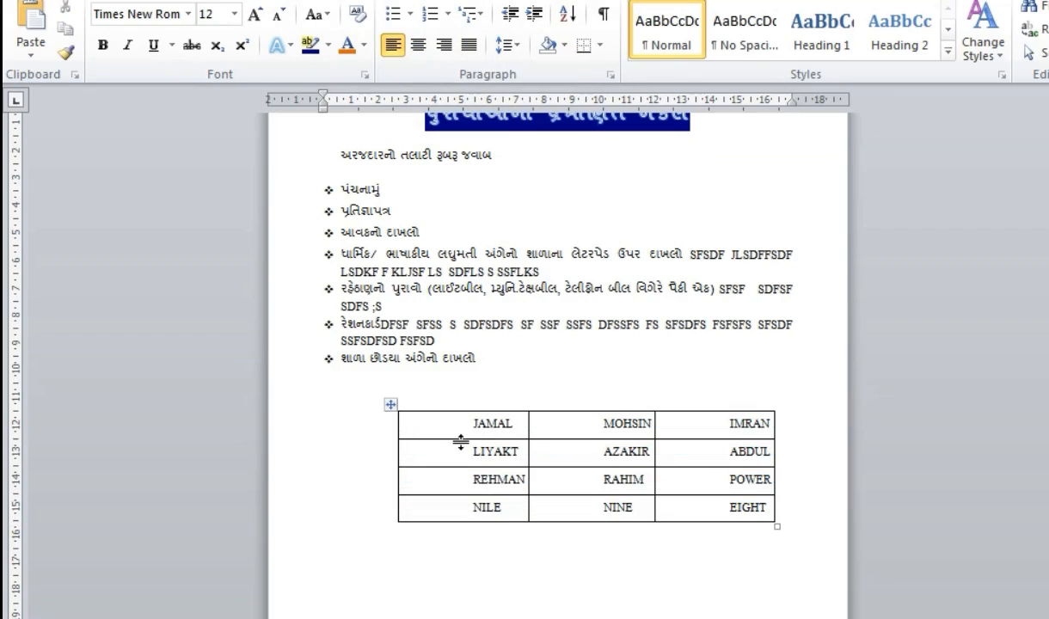
# - Remove the leading indent before each of the four names in the first column
pyautogui.click(472, 424)
pyautogui.press('BackSpace')
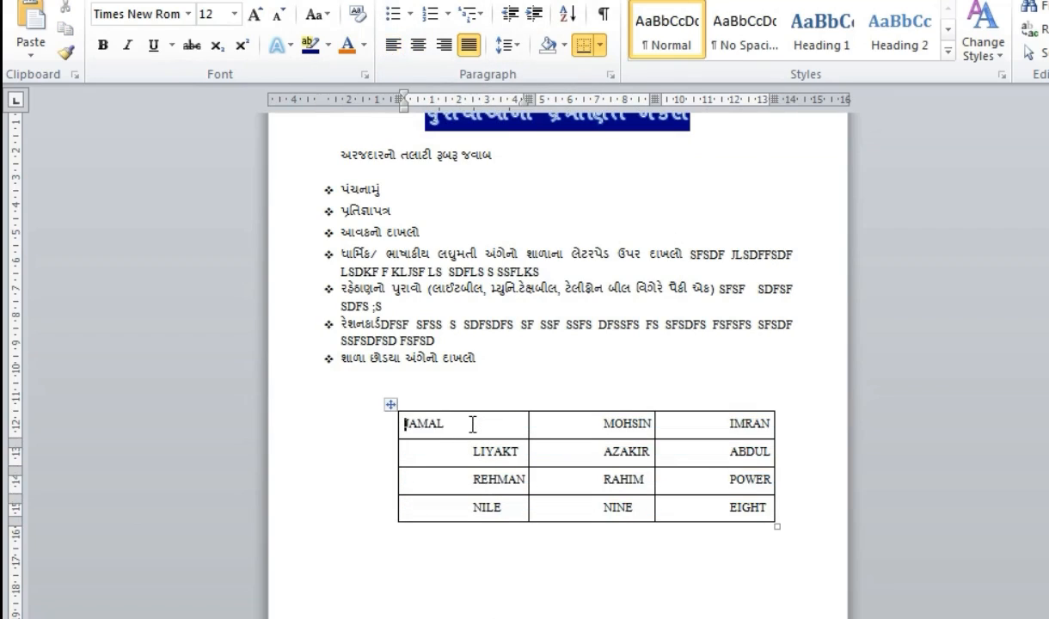
pyautogui.press('Down')
pyautogui.press('BackSpace')
pyautogui.press('Down')
pyautogui.press('BackSpace')
pyautogui.press('Down')
pyautogui.press('BackSpace')
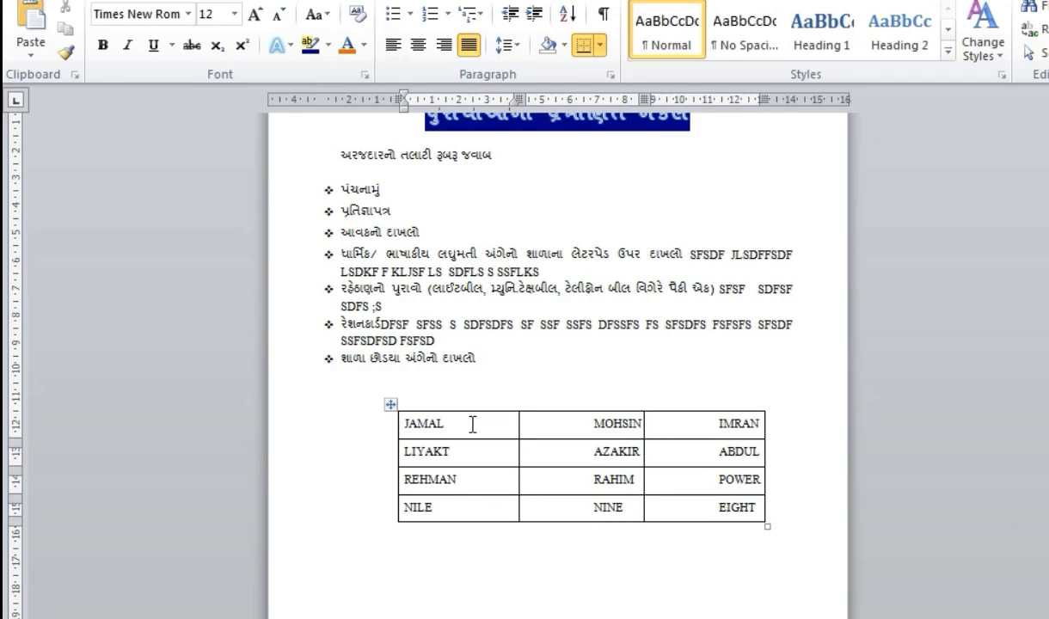
# - Remove the leading indents before the names in the second column
pyautogui.press('Tab')
pyautogui.press('Up')
pyautogui.press('BackSpace')
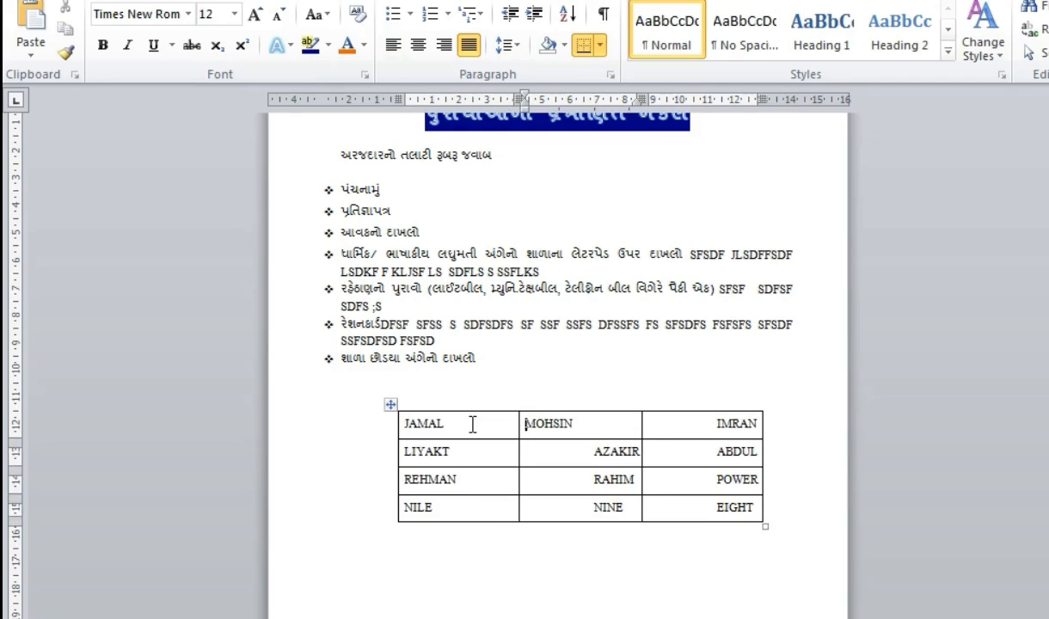
pyautogui.press('Down')
pyautogui.press('BackSpace')
pyautogui.press('BackSpace')
pyautogui.press('Tab')
pyautogui.press('Down')
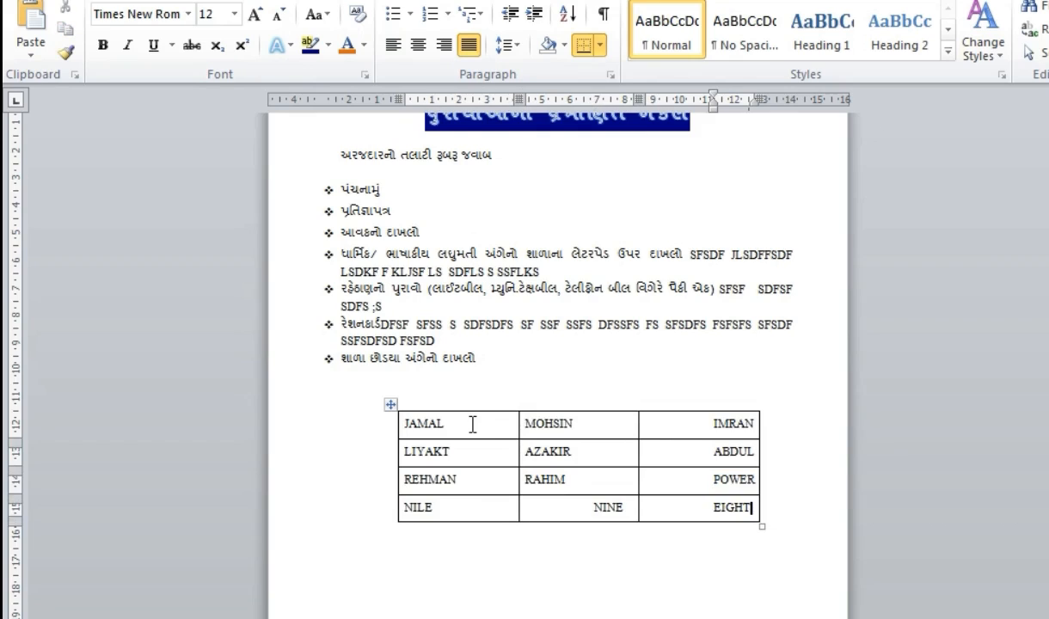
pyautogui.press('BackSpace')
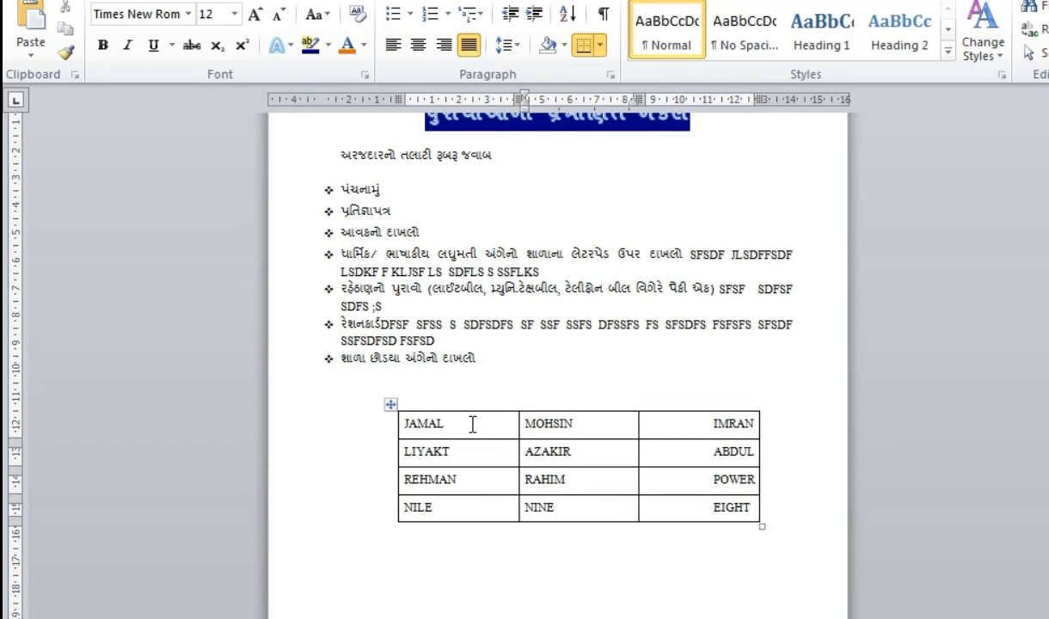
# - Remove the leading indents before the four names in the third column
pyautogui.press('Up')
pyautogui.press('Down')
pyautogui.press('Tab')
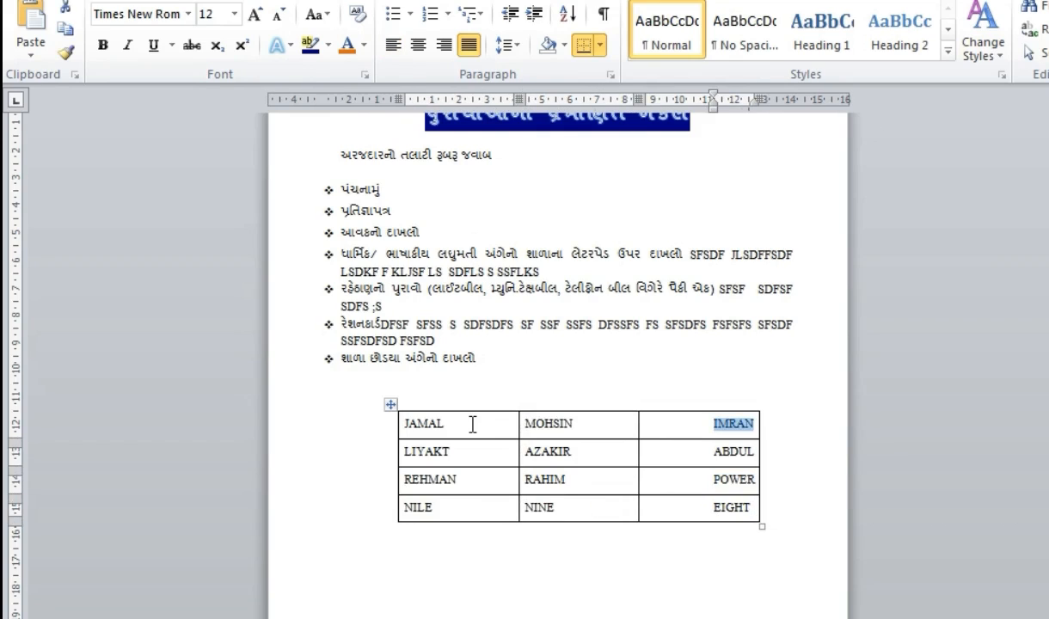
pyautogui.press('BackSpace')
pyautogui.press('Down')
pyautogui.press('BackSpace')
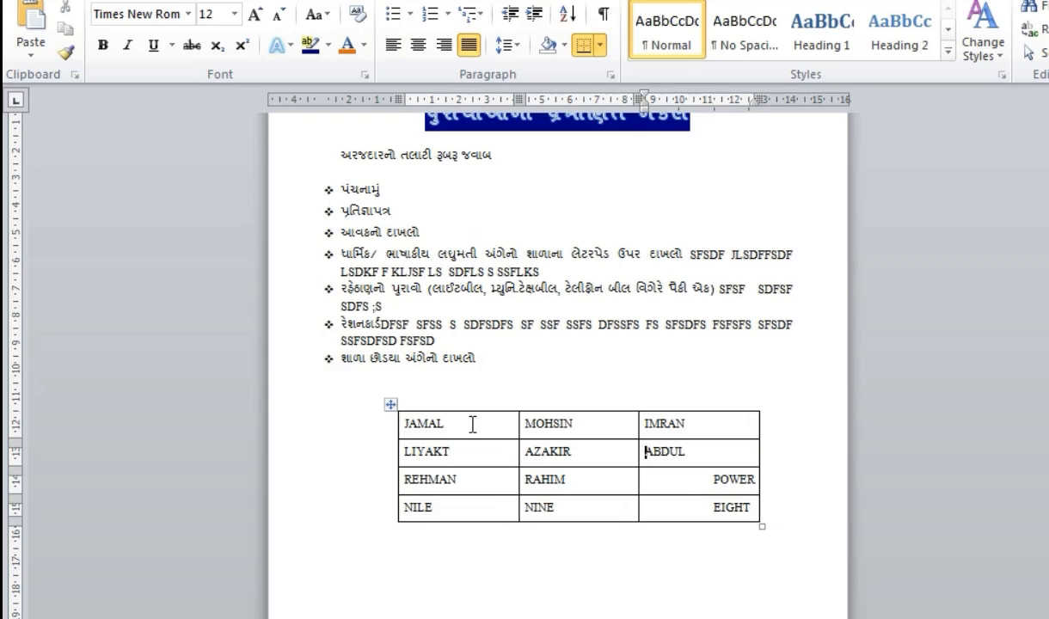
pyautogui.press('Down')
pyautogui.press('BackSpace')
pyautogui.press('Down')
pyautogui.press('BackSpace')
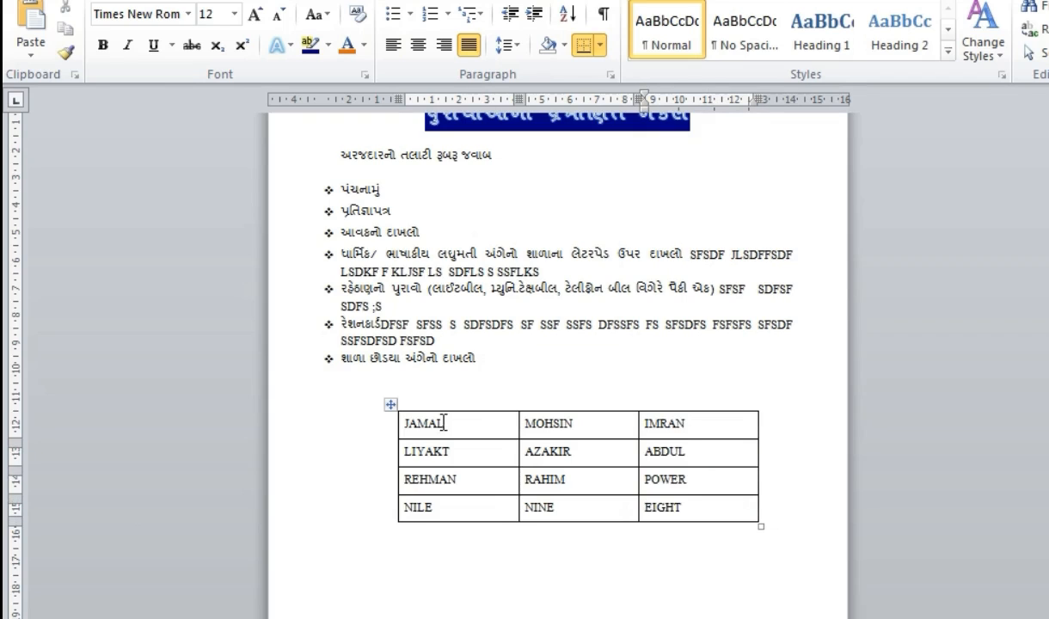
# - Sort the table rows in ascending order by Column 1
pyautogui.moveTo(443, 423); pyautogui.dragTo(430, 505)
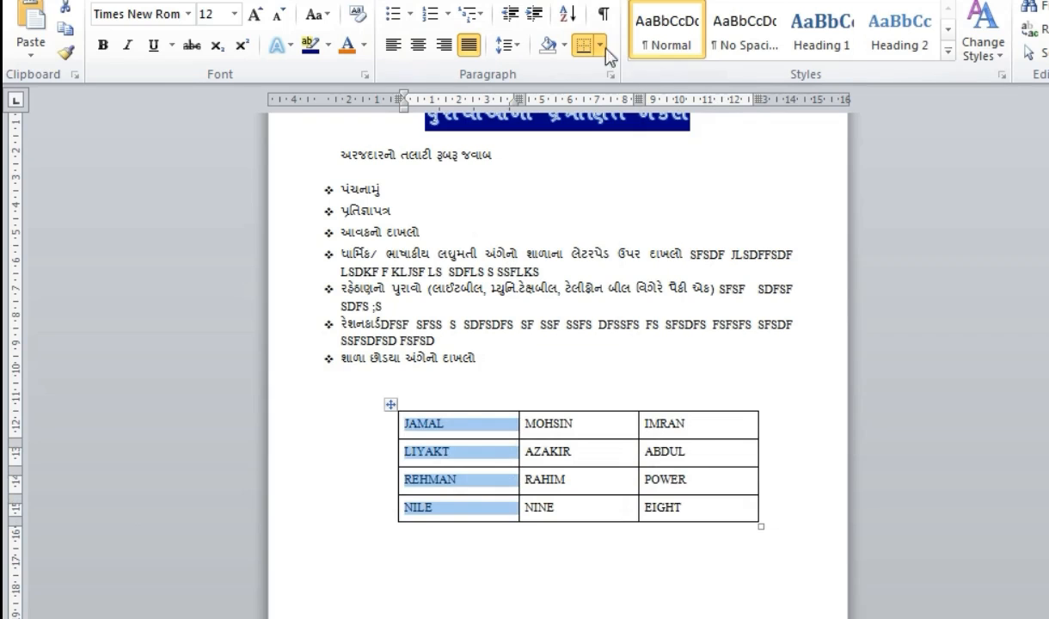
pyautogui.click(566, 15)
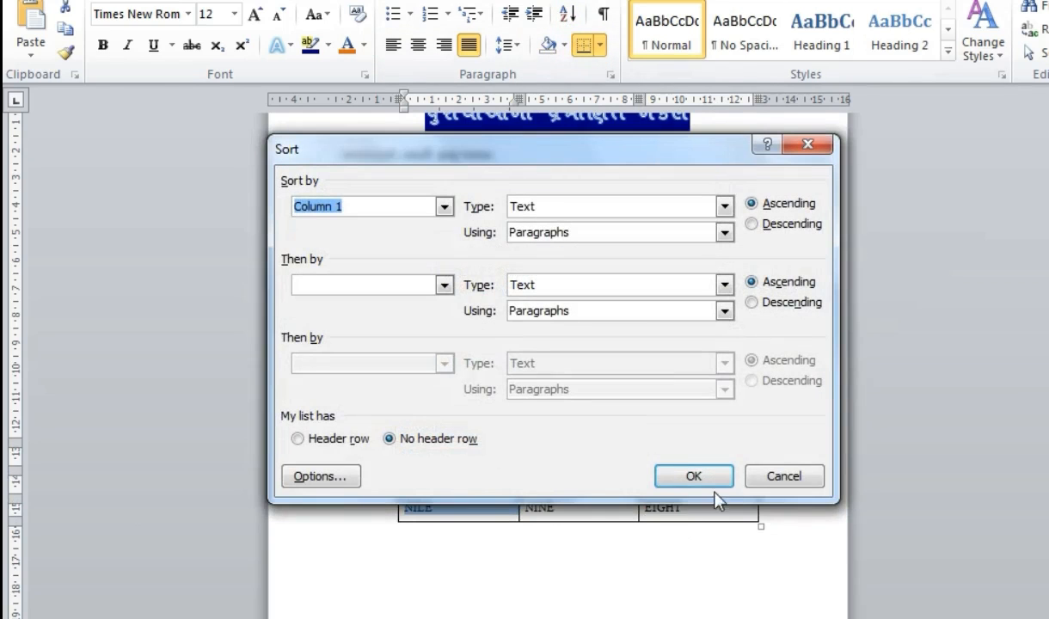
pyautogui.click(695, 480)
pyautogui.click(420, 526)
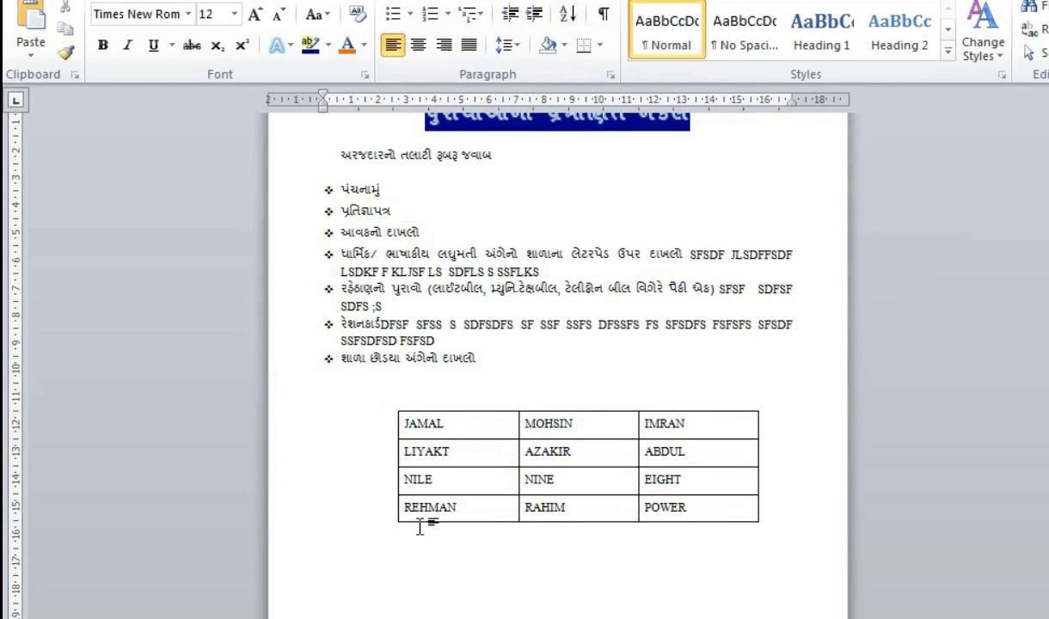
pyautogui.moveTo(437, 424); pyautogui.dragTo(447, 510)
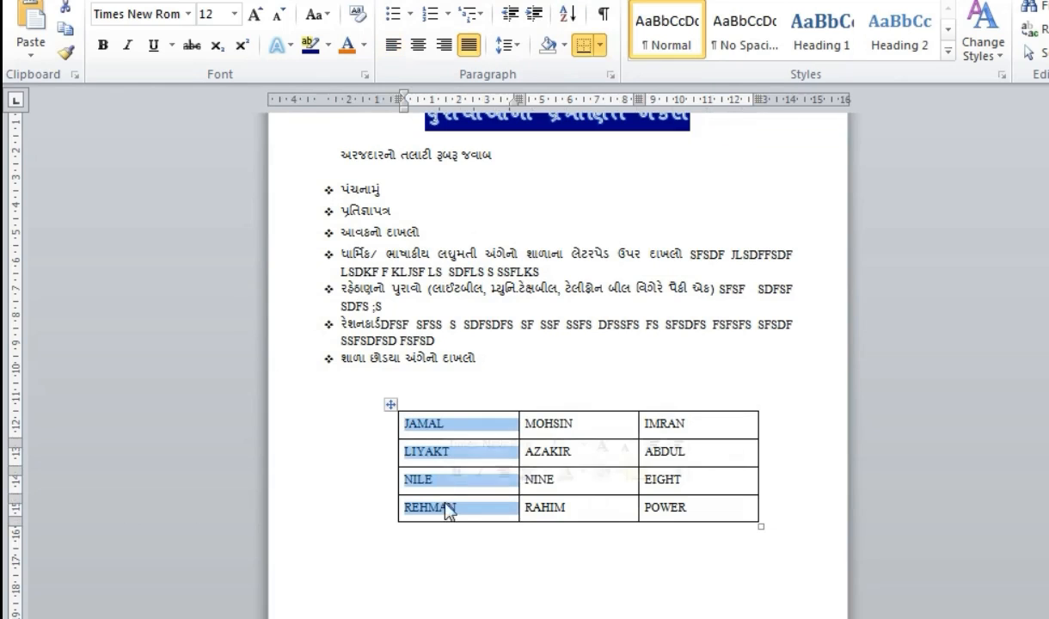
pyautogui.click(567, 16)
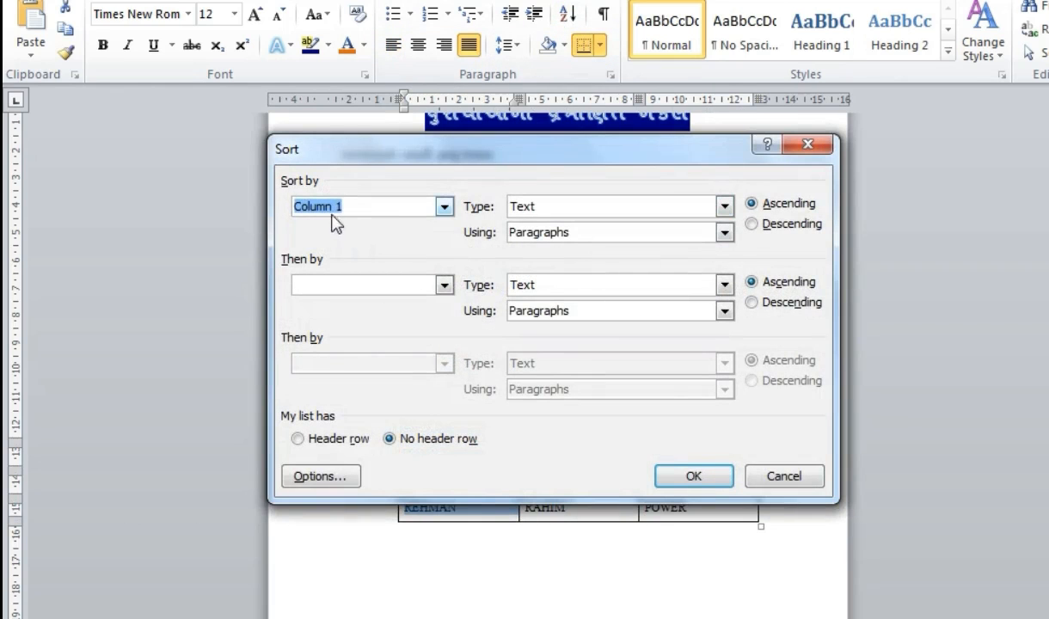
pyautogui.click(693, 476)
# - Sort the table rows in ascending order by Column 2
pyautogui.moveTo(552, 421); pyautogui.dragTo(580, 513)
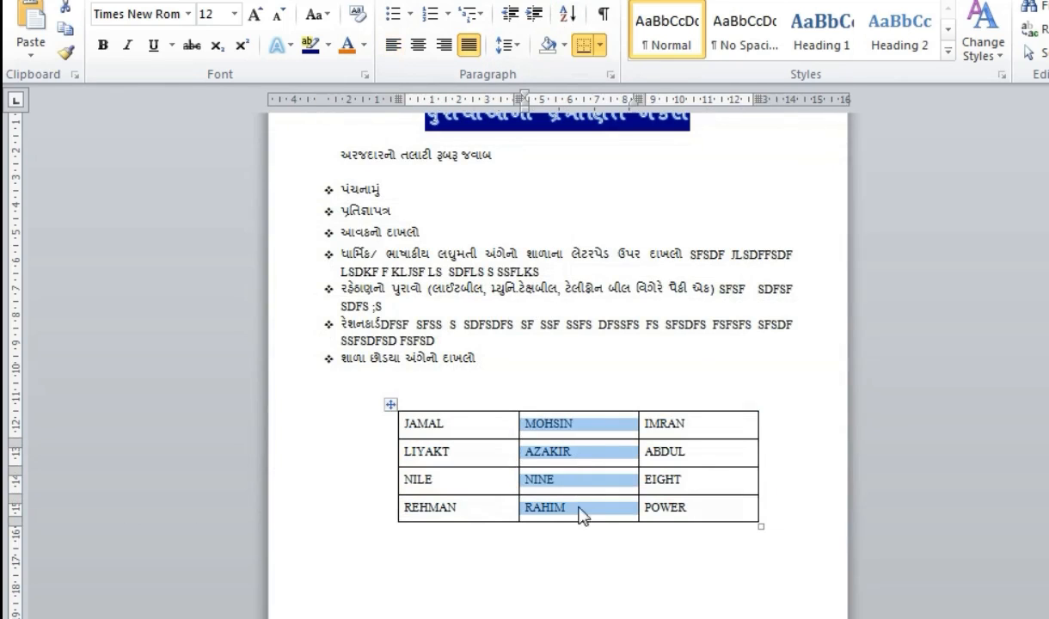
pyautogui.click(567, 16)
pyautogui.click(693, 476)
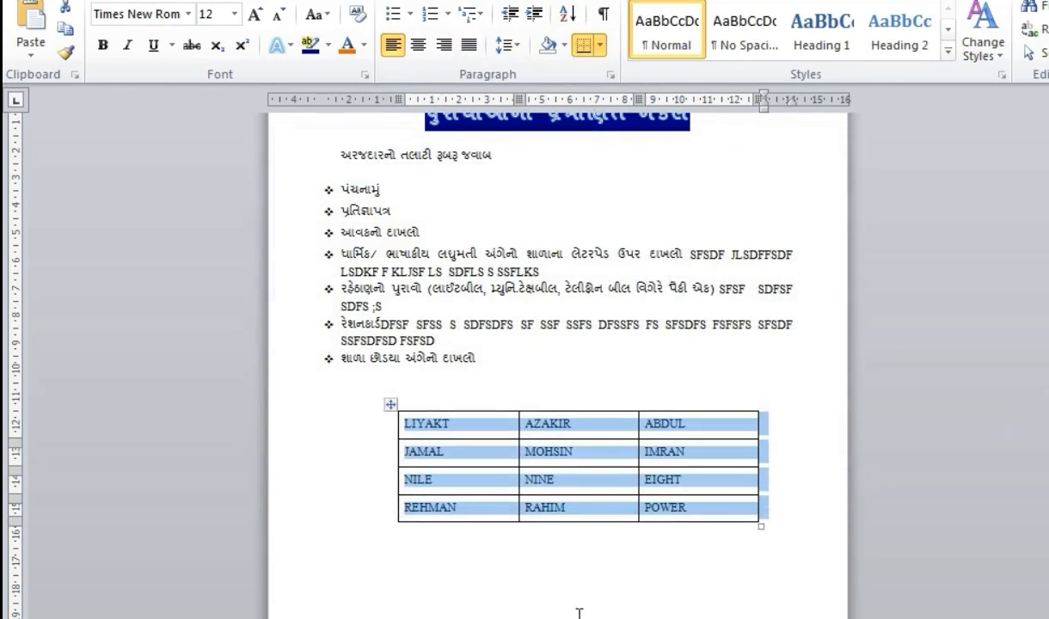
pyautogui.click(567, 591)
pyautogui.moveTo(548, 430); pyautogui.dragTo(552, 495)
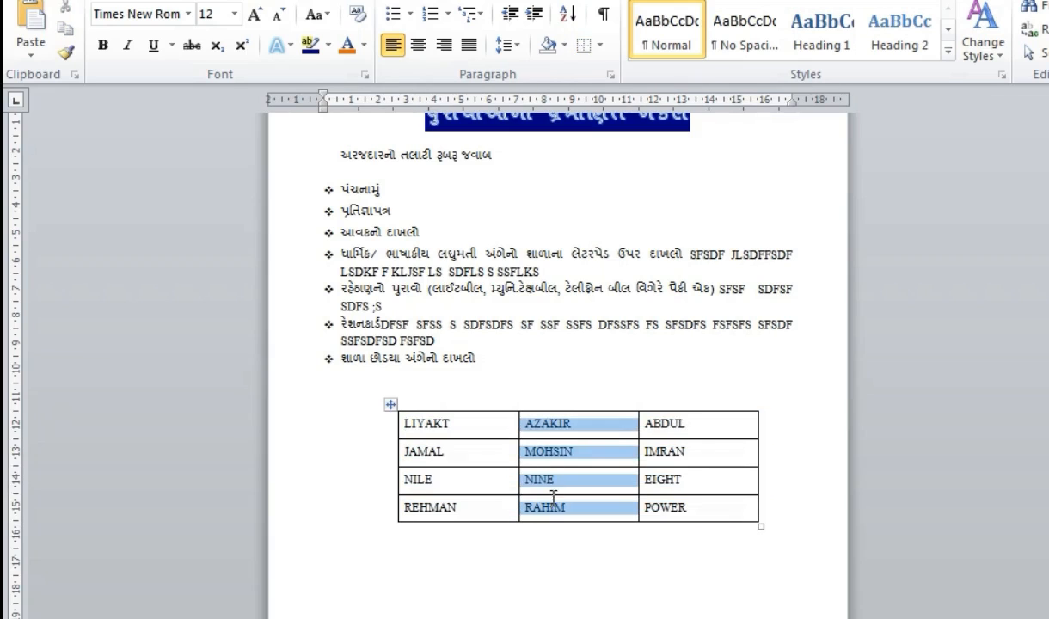
pyautogui.click(567, 15)
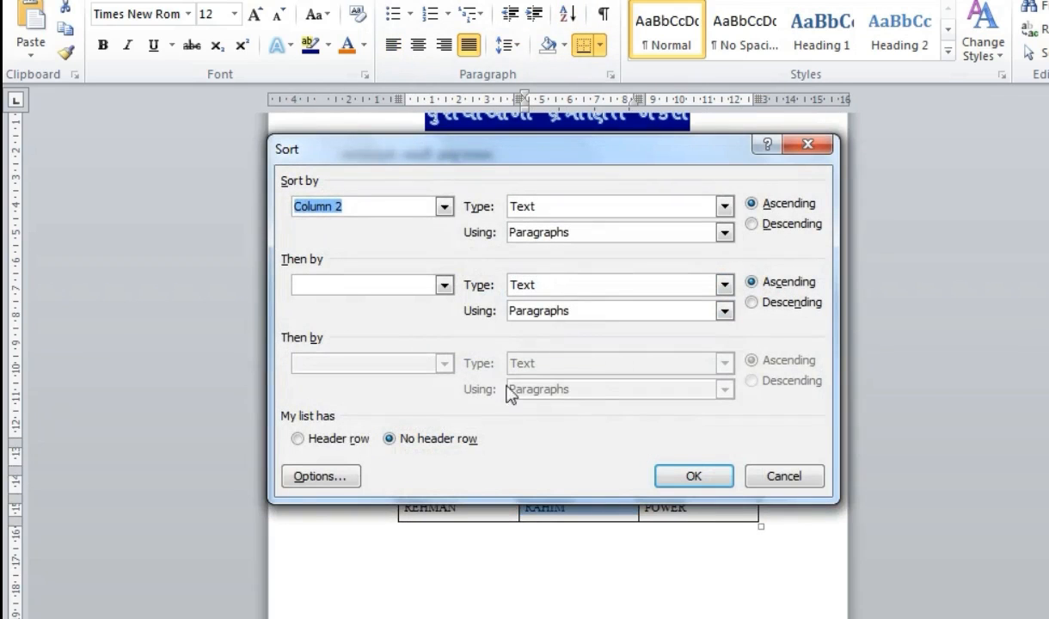
pyautogui.click(695, 477)
pyautogui.click(592, 576)
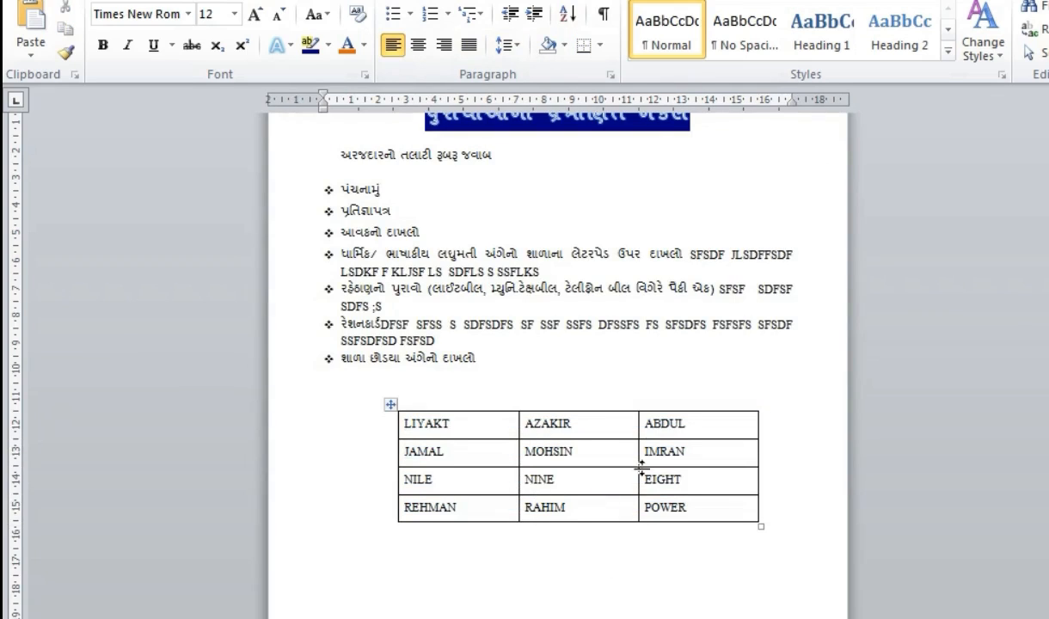
# - Sort the table rows in ascending order by Column 3
pyautogui.moveTo(675, 424); pyautogui.dragTo(681, 498)
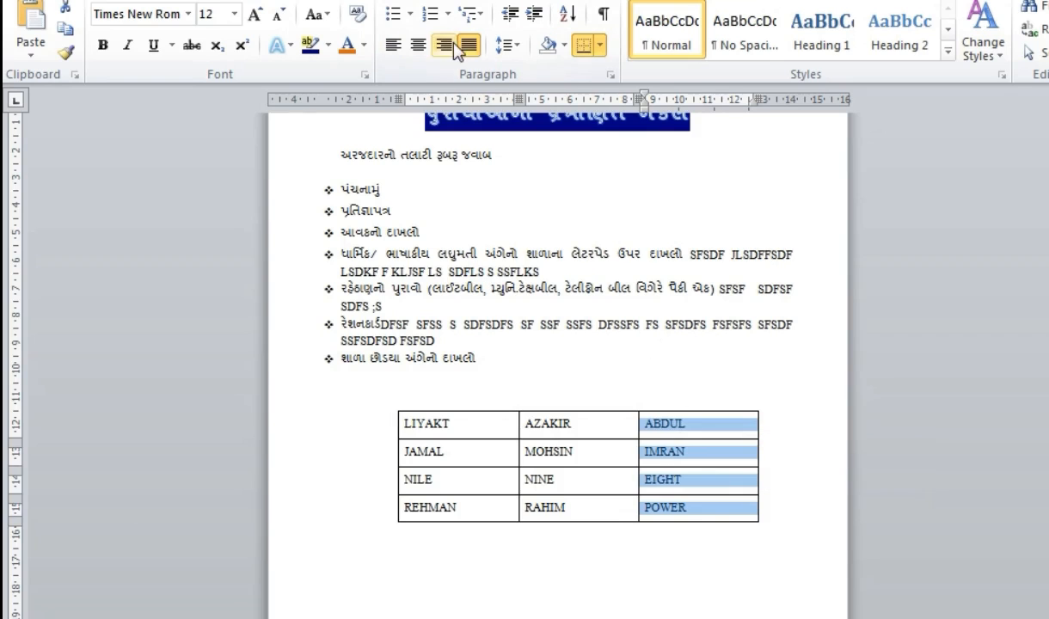
pyautogui.click(567, 14)
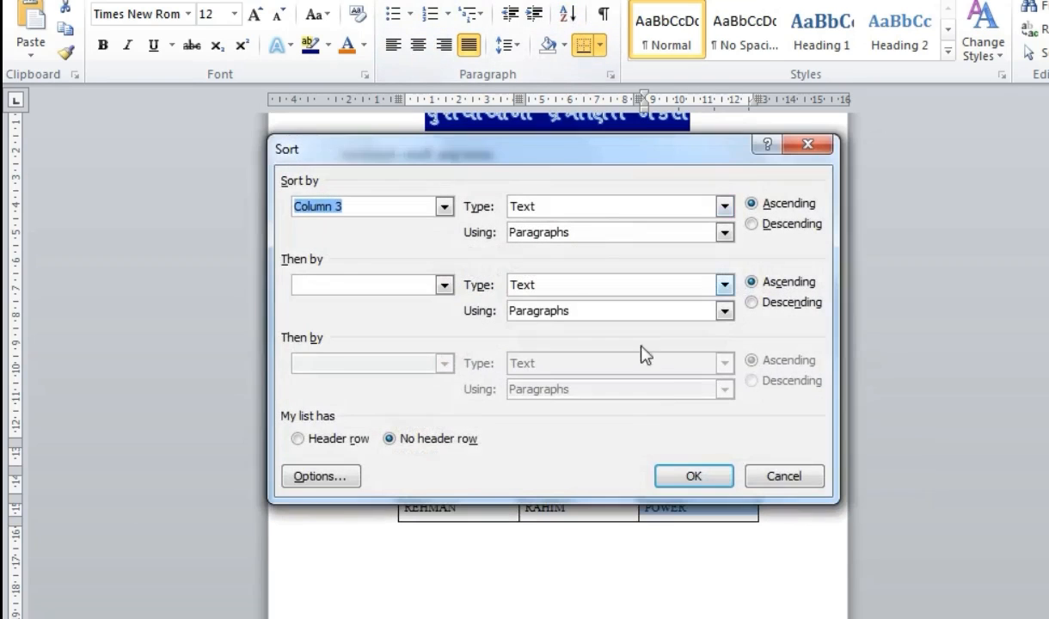
pyautogui.click(695, 477)
pyautogui.click(716, 587)
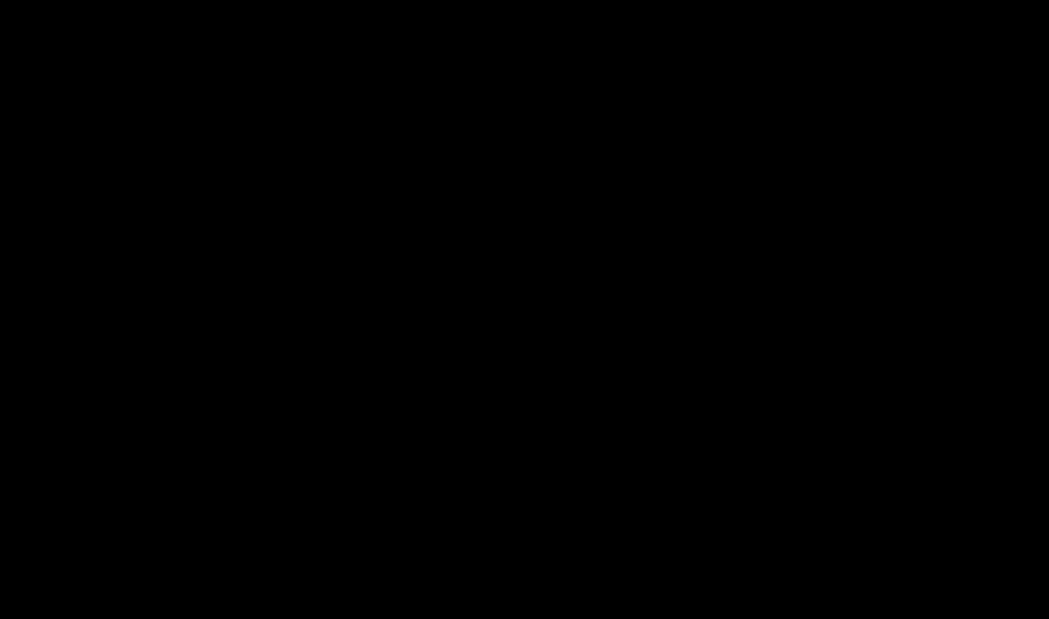